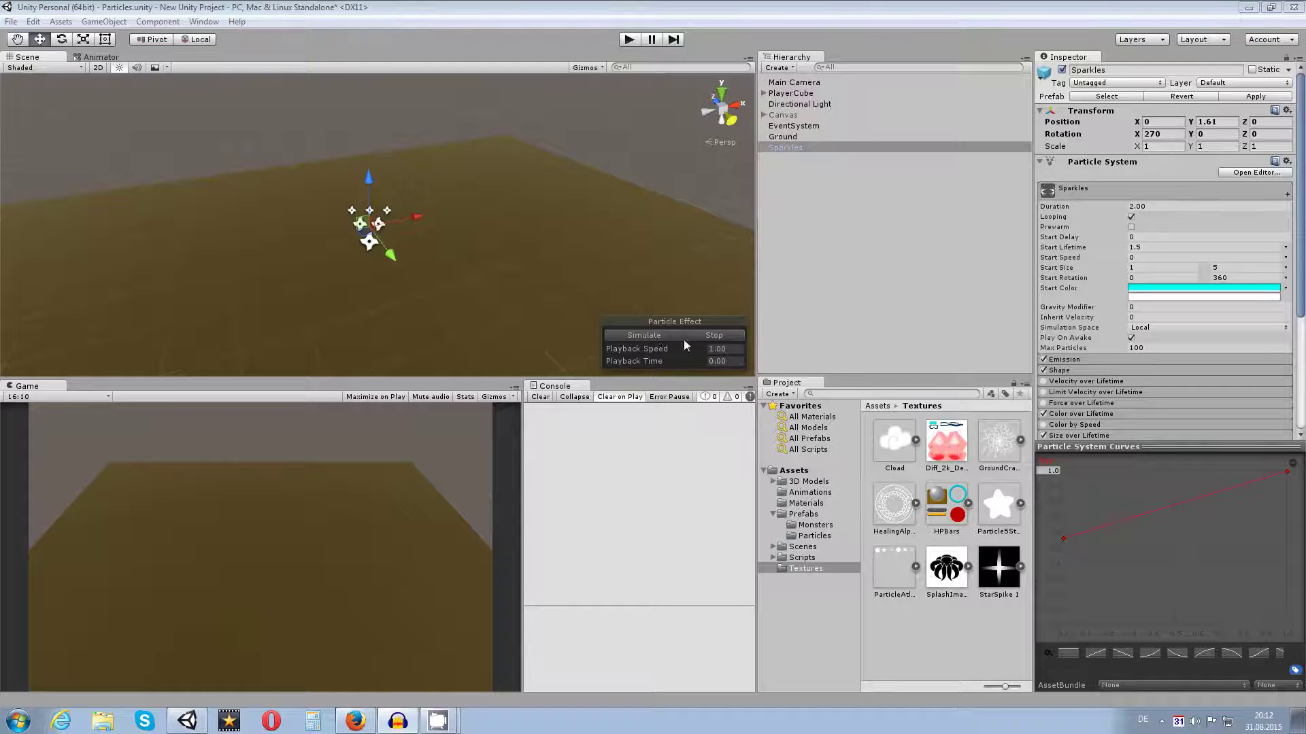
- Preview the Sparkles particle effect in the scene and delete the Sparkles object
left_click(643, 336)
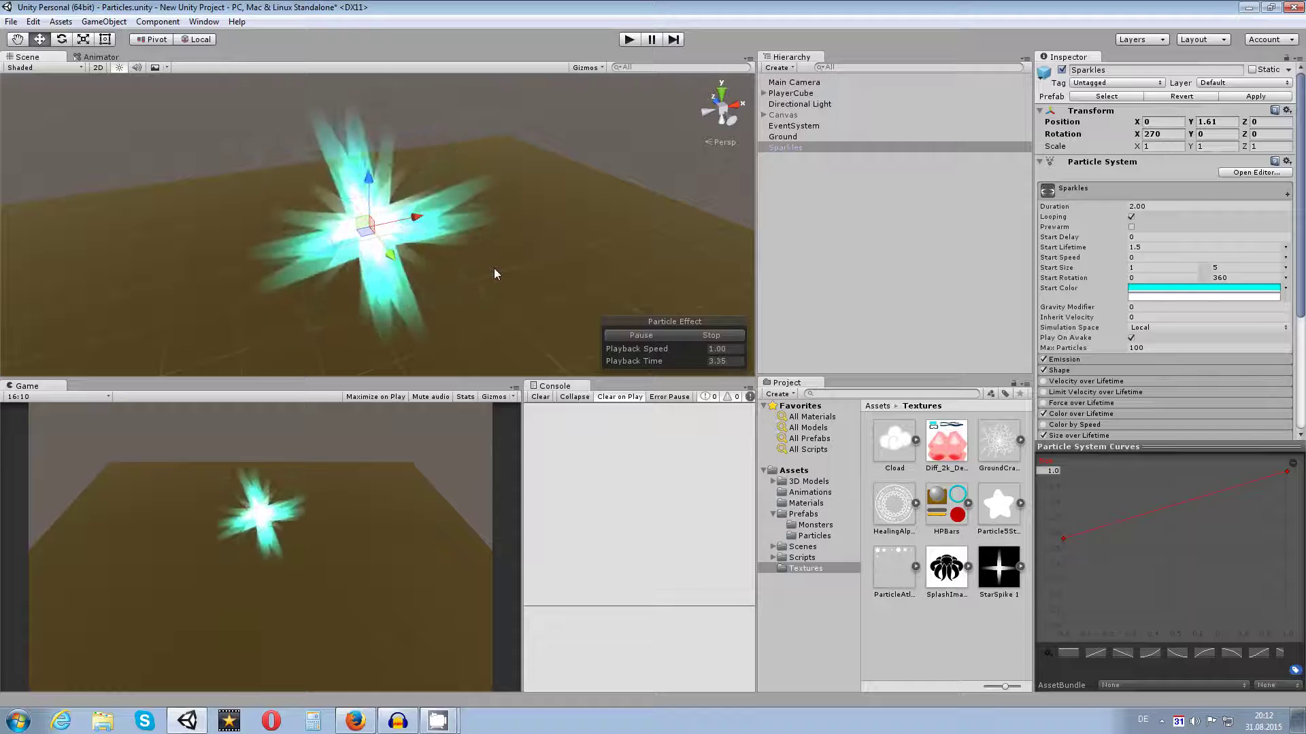
left_click_drag(582, 225, 455, 246, "alt")
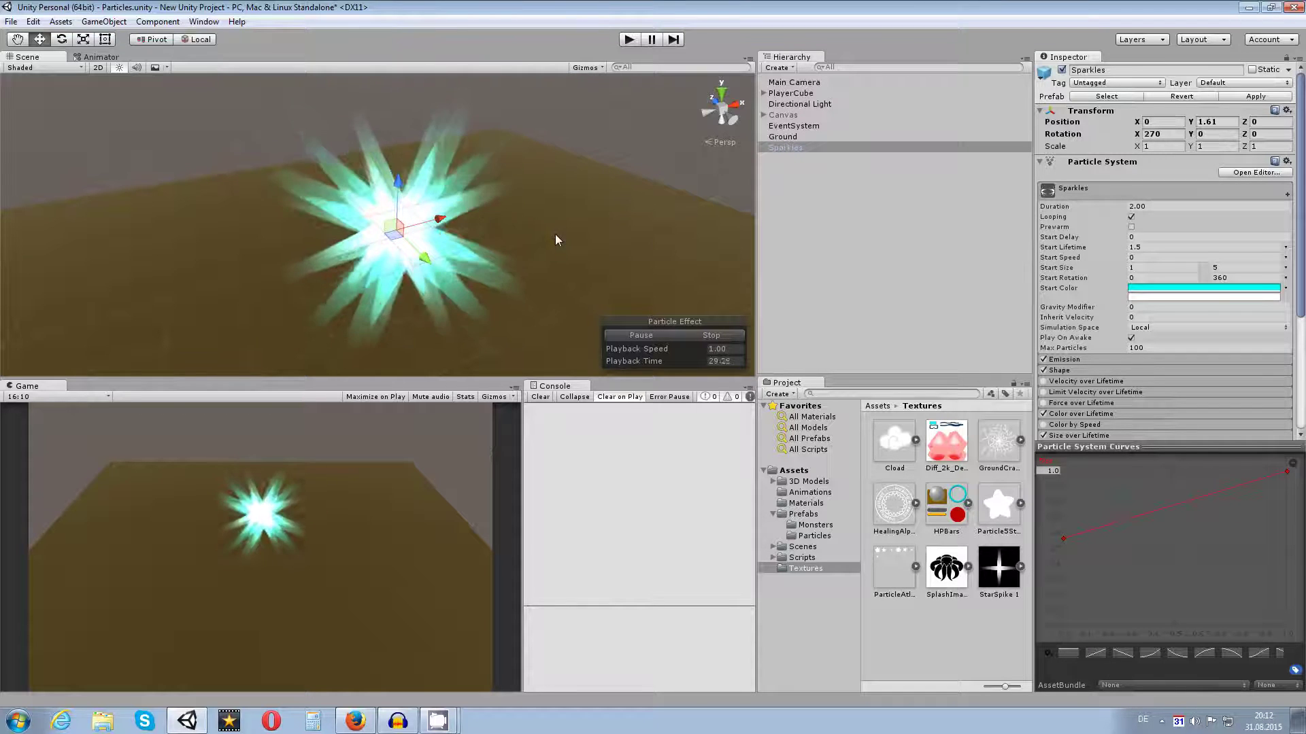
left_click(788, 147)
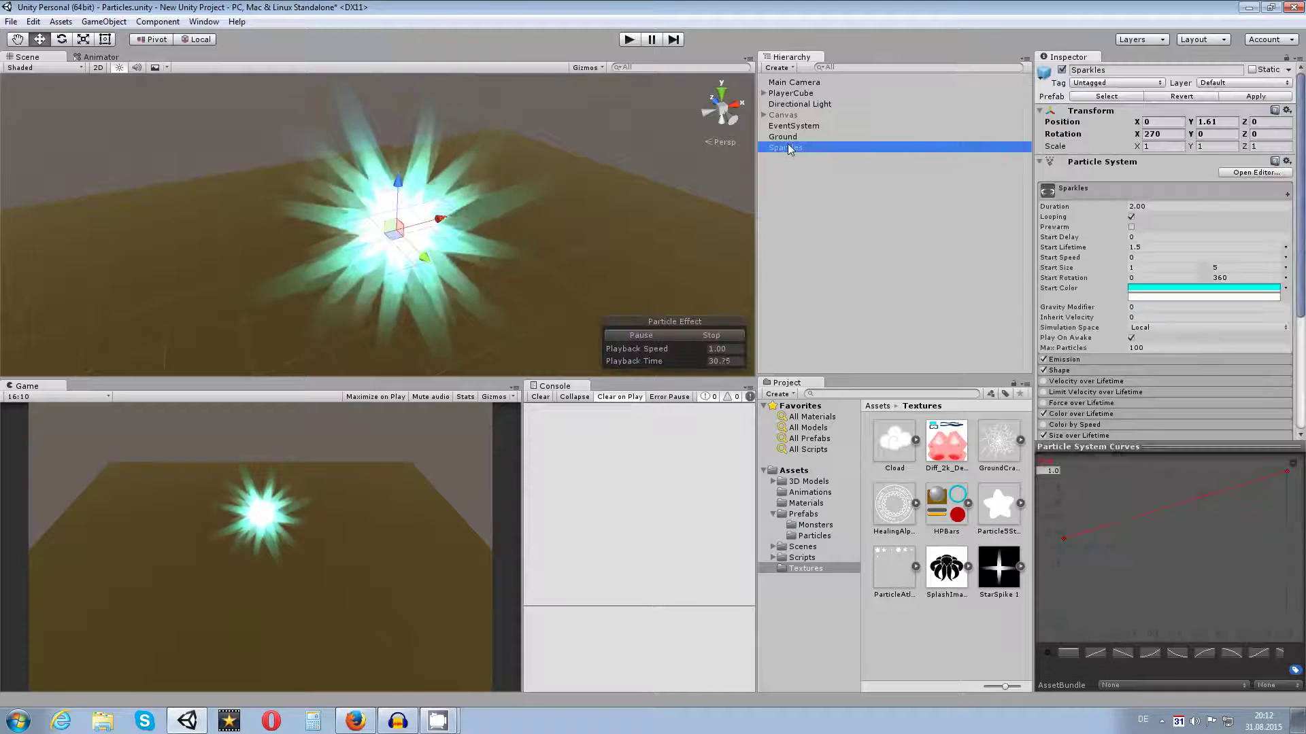
key("Delete")
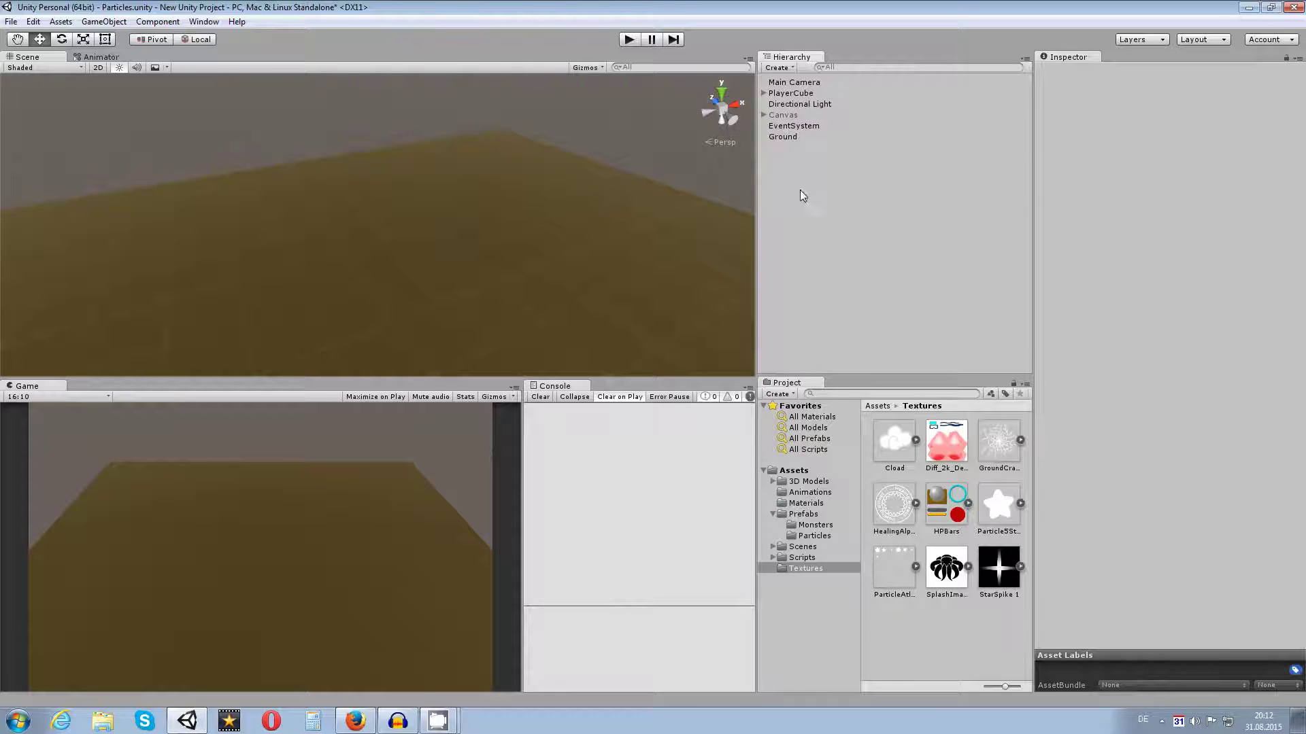
- Add a new particle system to the scene and set its position to X 0, Y 0, Z 0
right_click(793, 218)
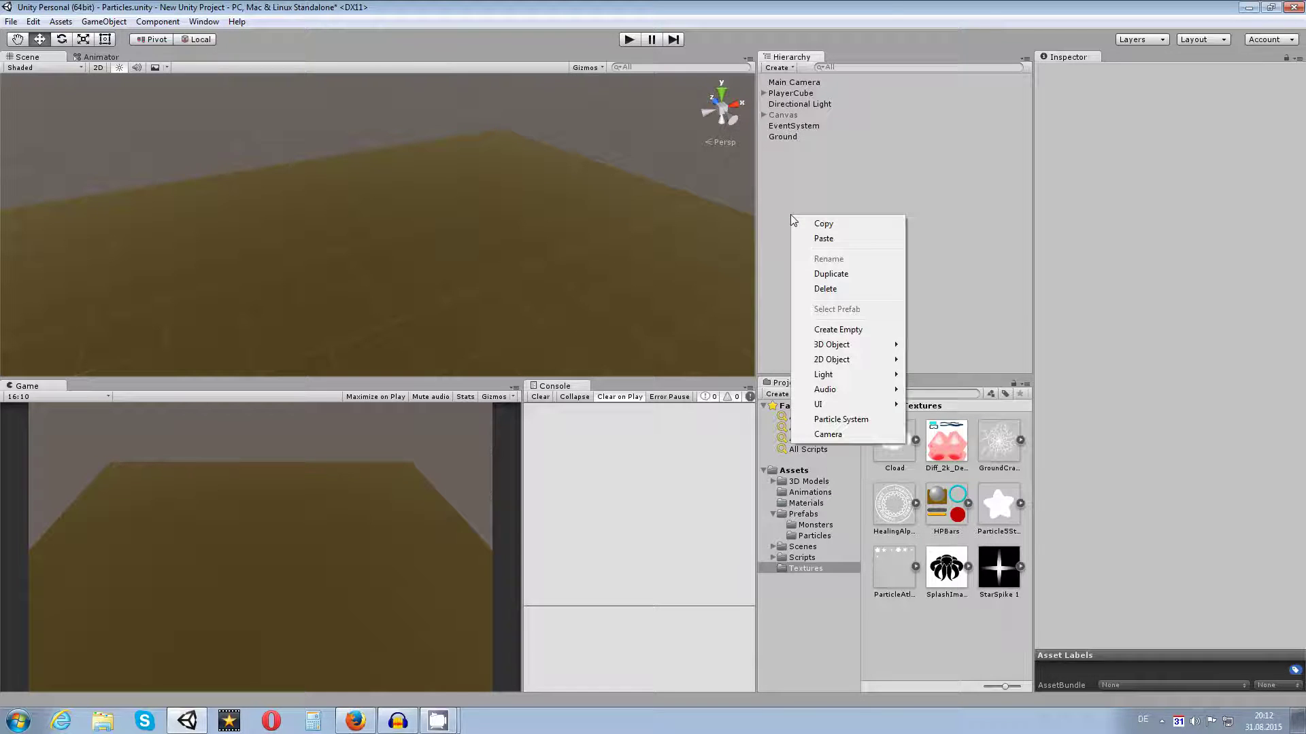
left_click(832, 420)
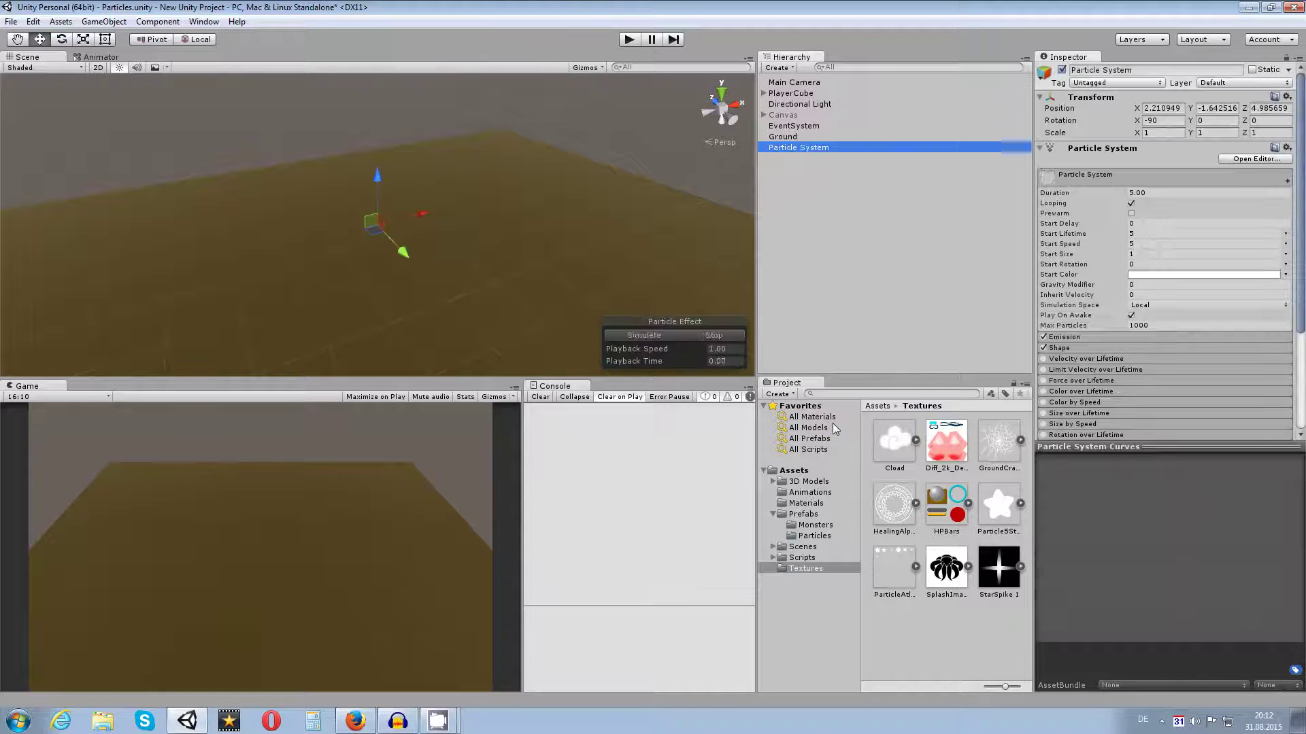
left_click(1160, 107)
type("0")
left_click(1217, 109)
type("0")
key("Tab")
type("0")
left_click_drag(326, 326, 474, 231, "alt")
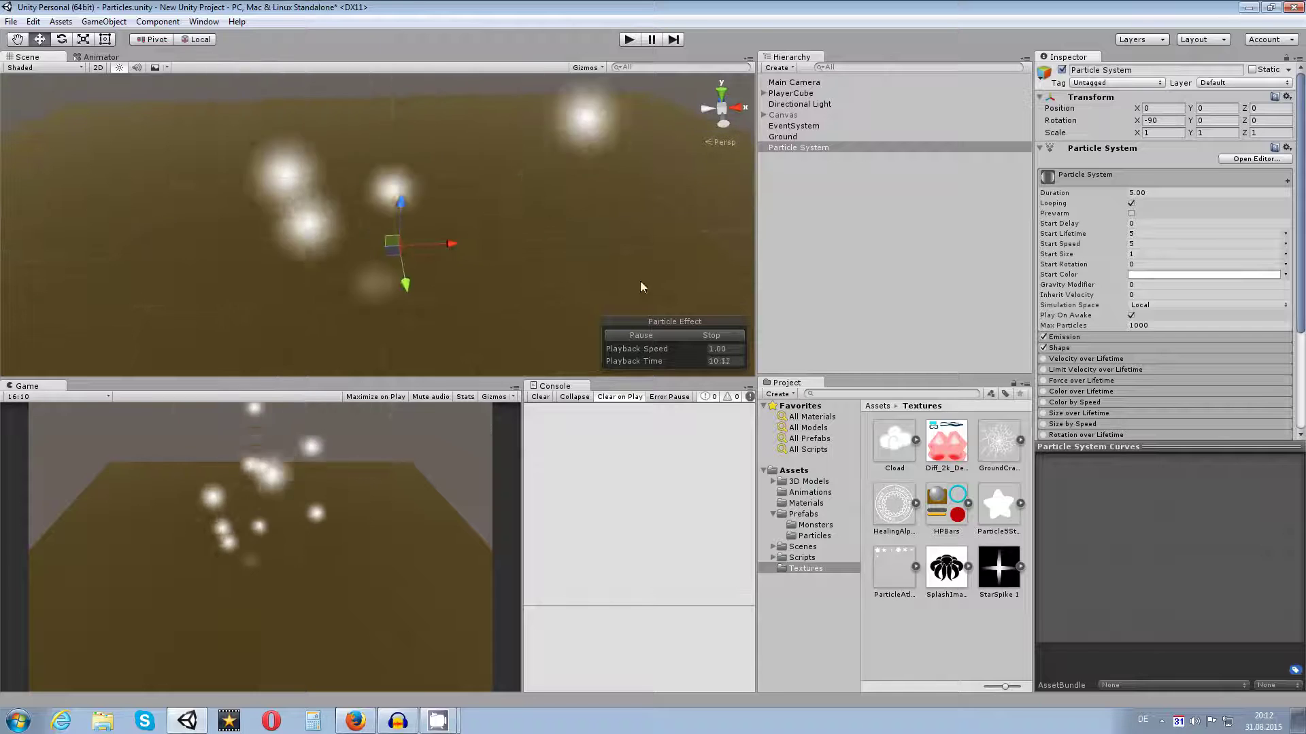
- Open the StarSpike 1 texture's import settings and choose Sprite (2D and UI) as its texture type
left_click(999, 574)
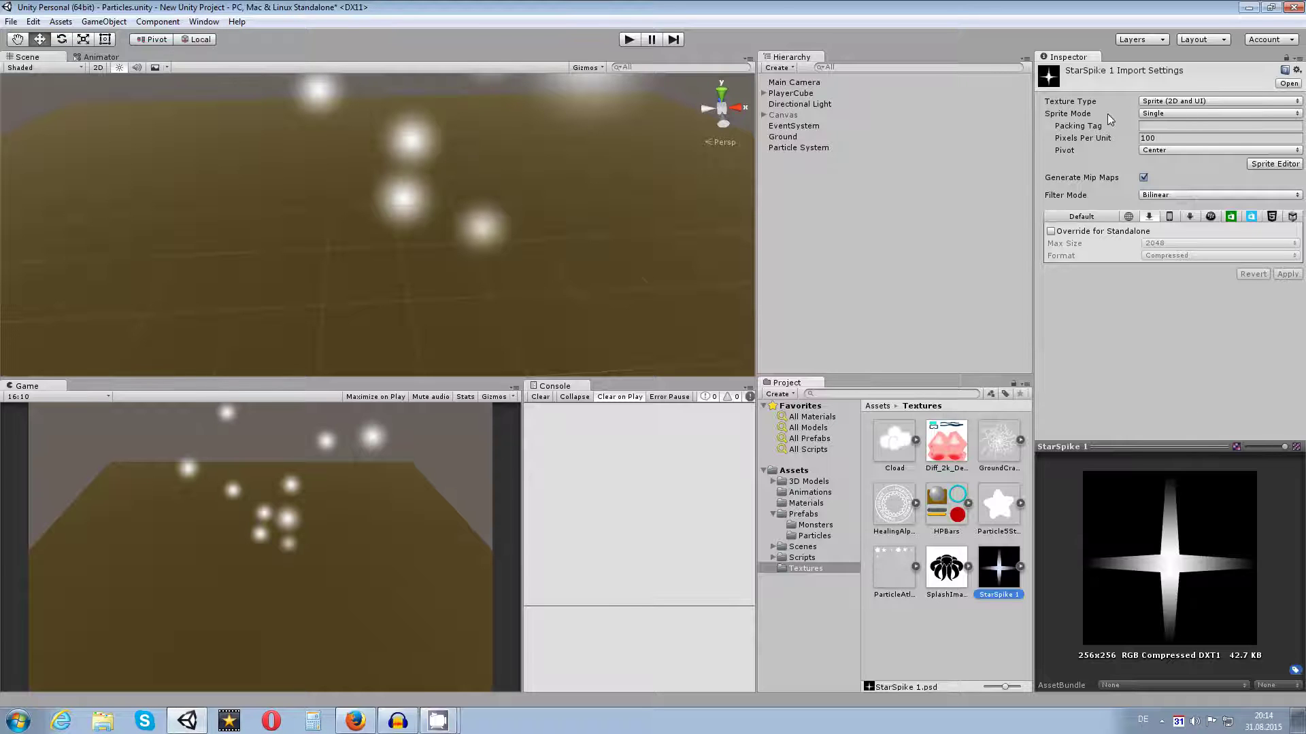
left_click(1153, 102)
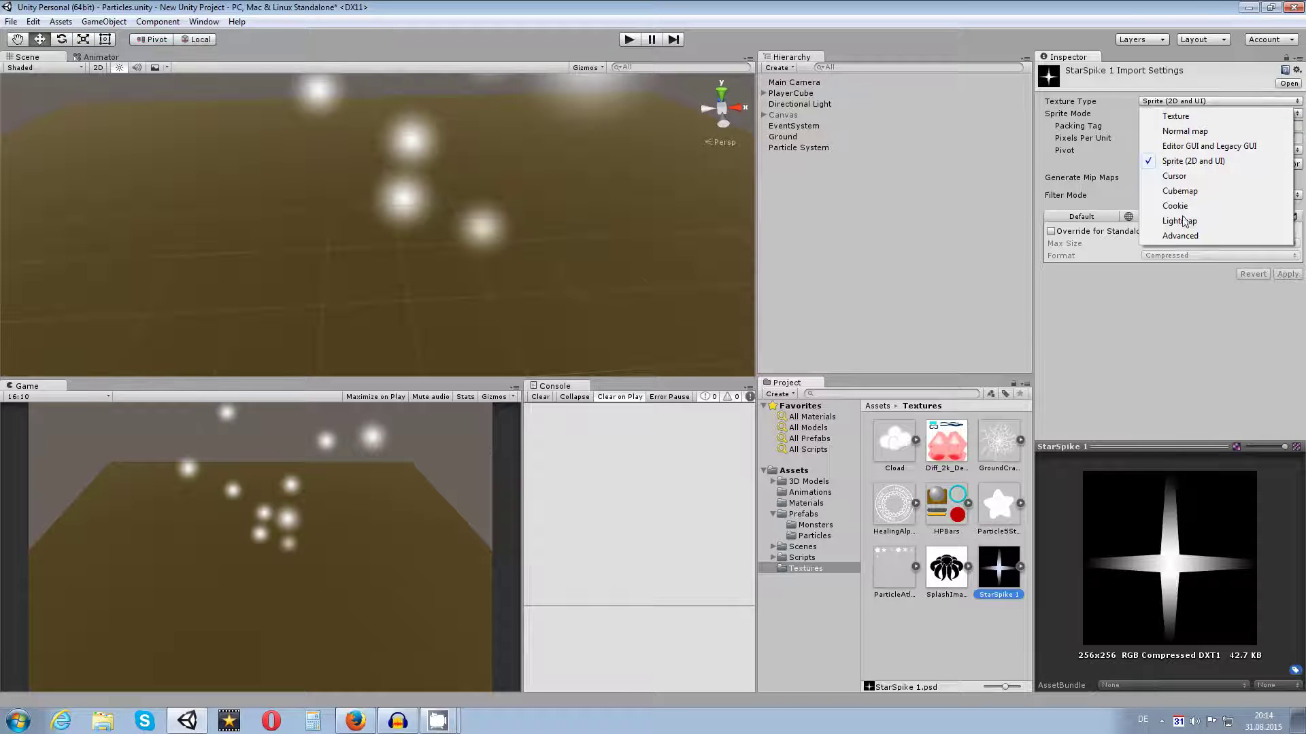
left_click(1195, 161)
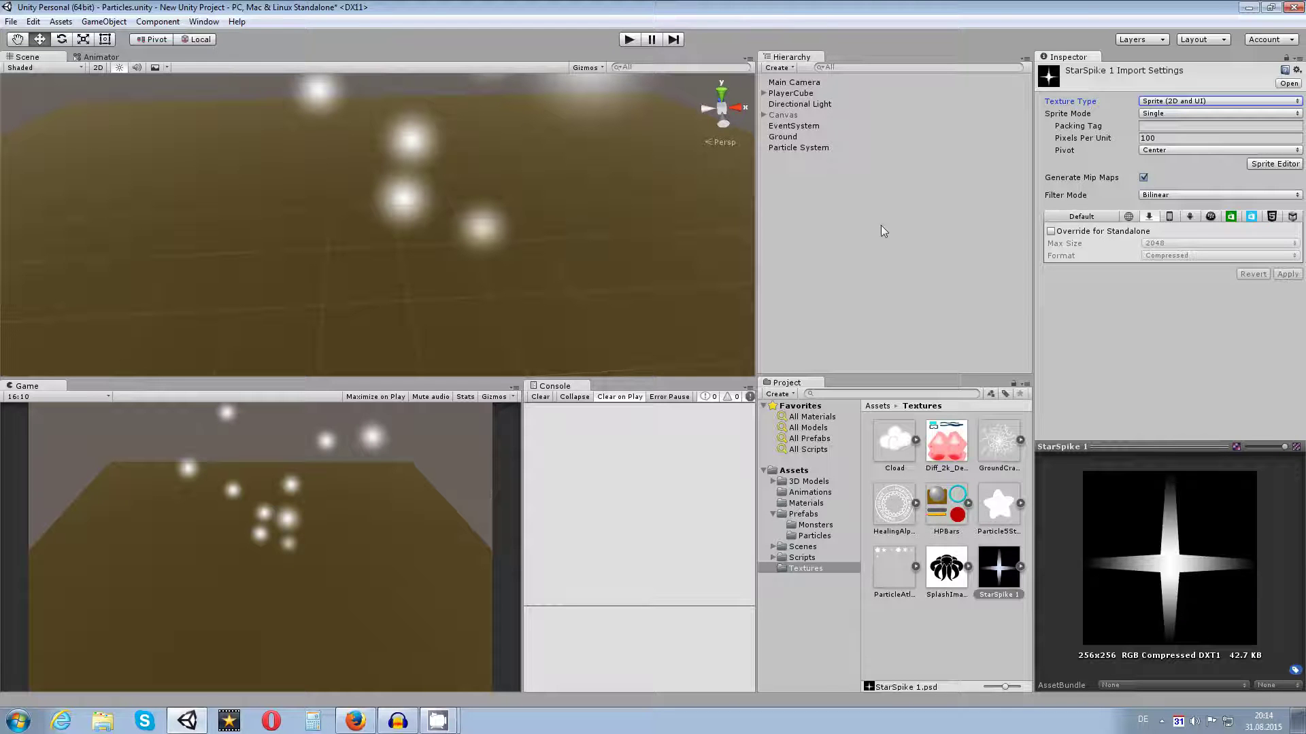
- Check the existing StarSpike material in the Materials folder and create a new material there
left_click(820, 504)
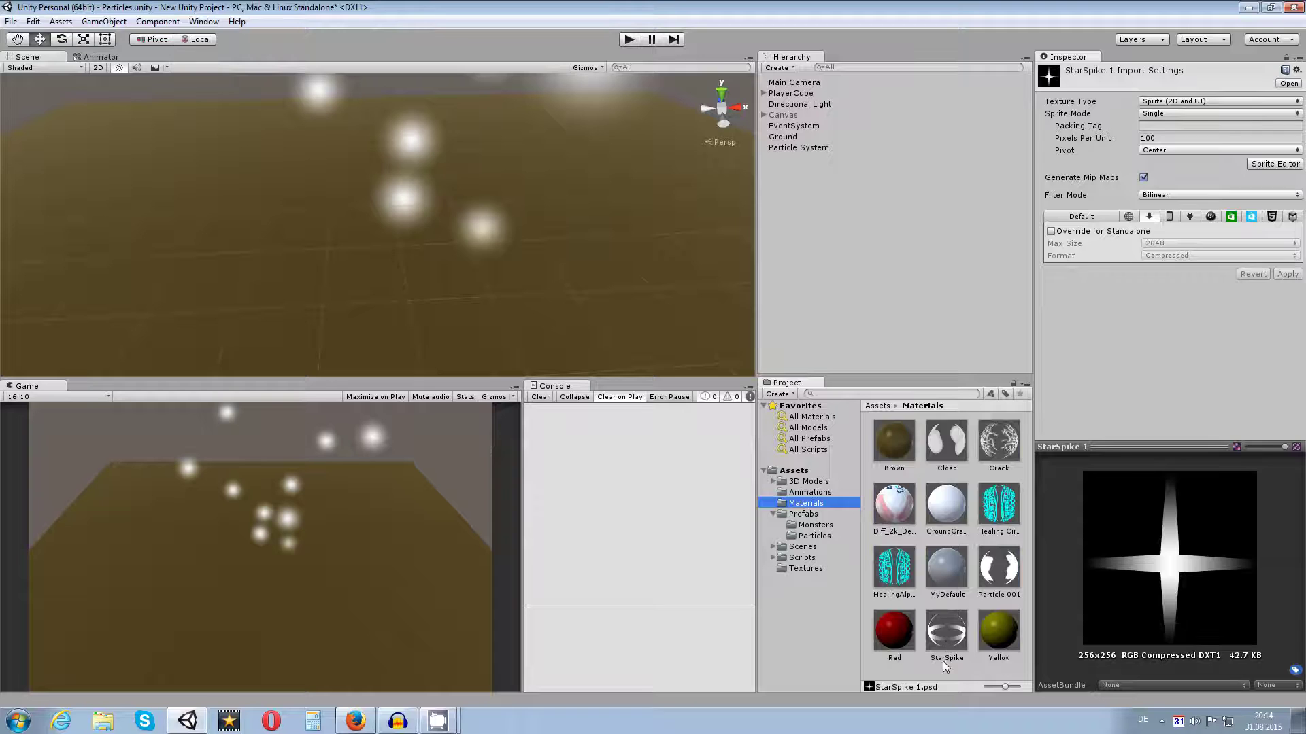
right_click(942, 661)
left_click(891, 670)
right_click(889, 666)
key("Escape")
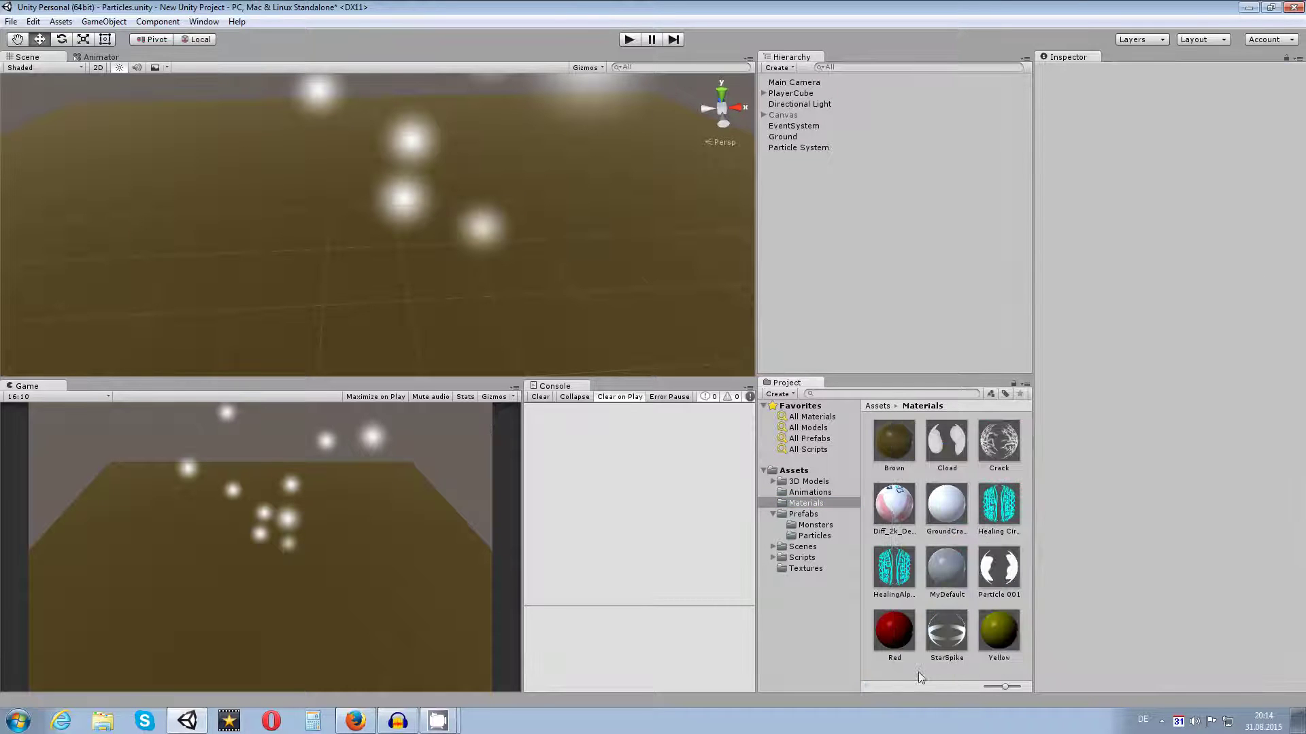
left_click(945, 631)
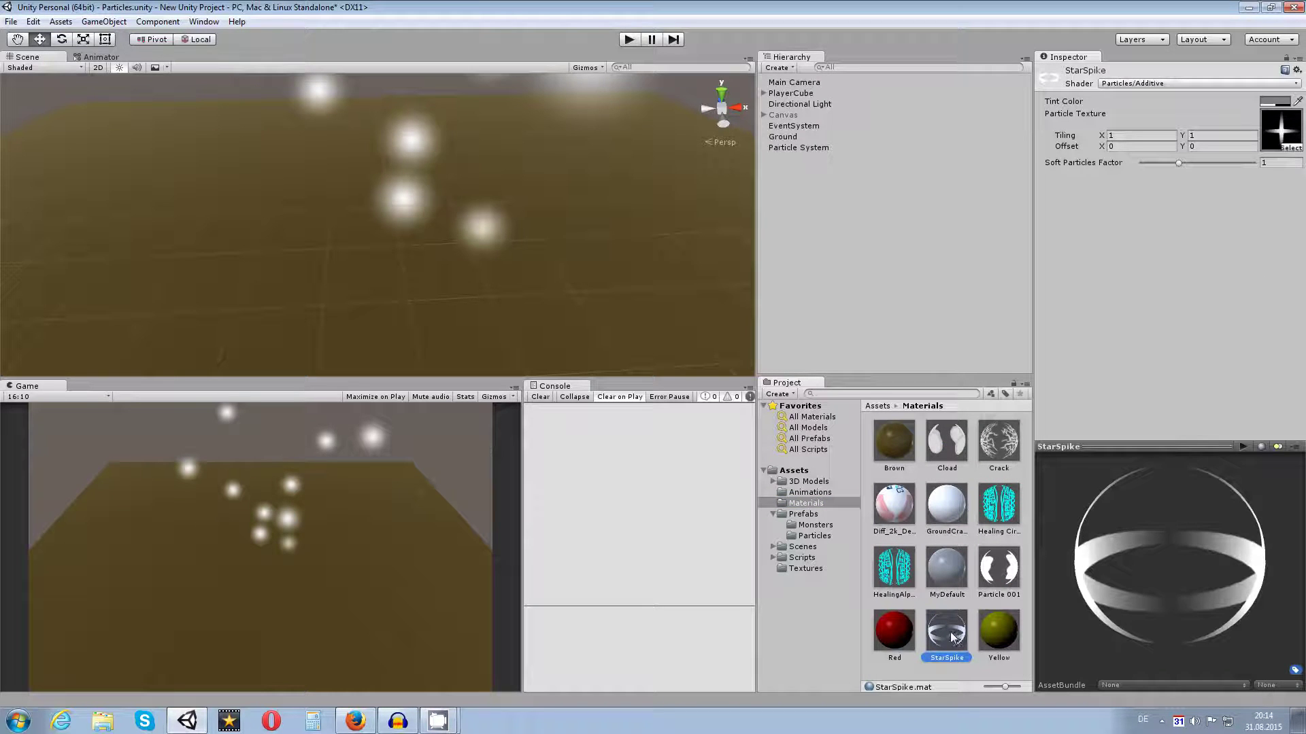
left_click(917, 671)
right_click(916, 671)
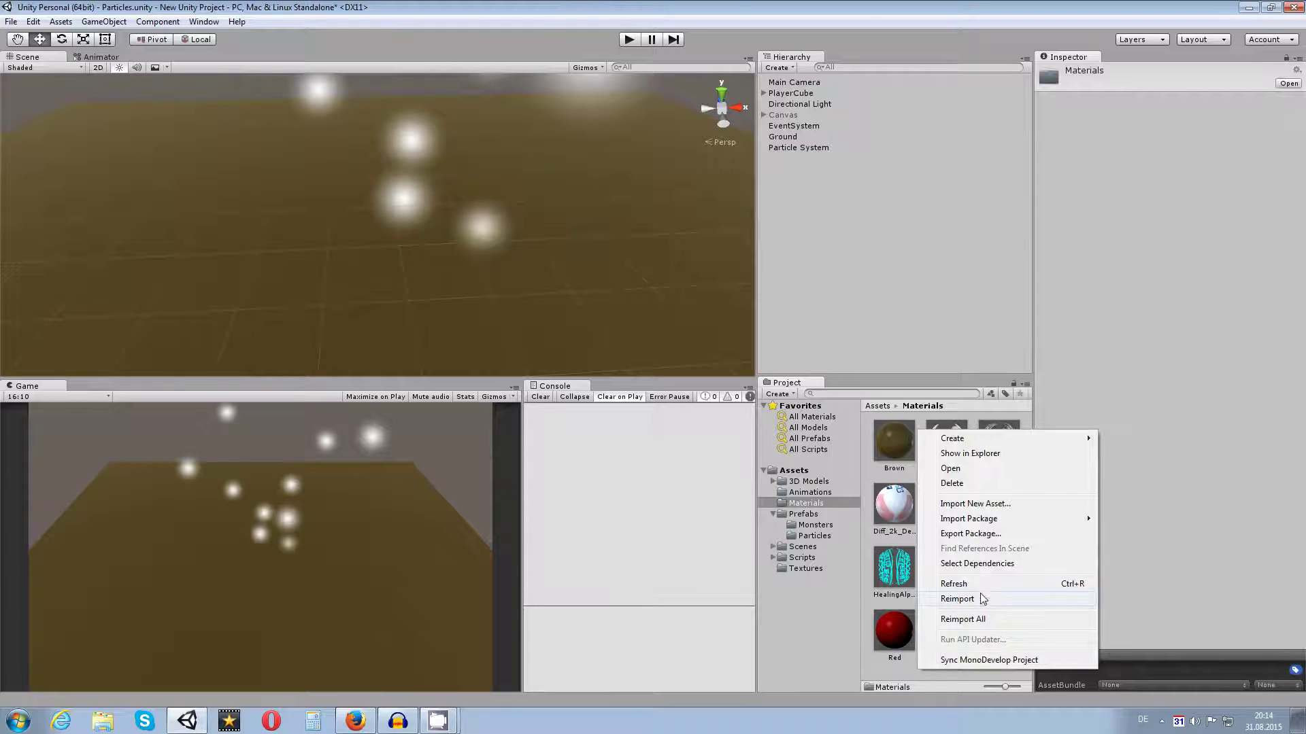
mouse_move(989, 446)
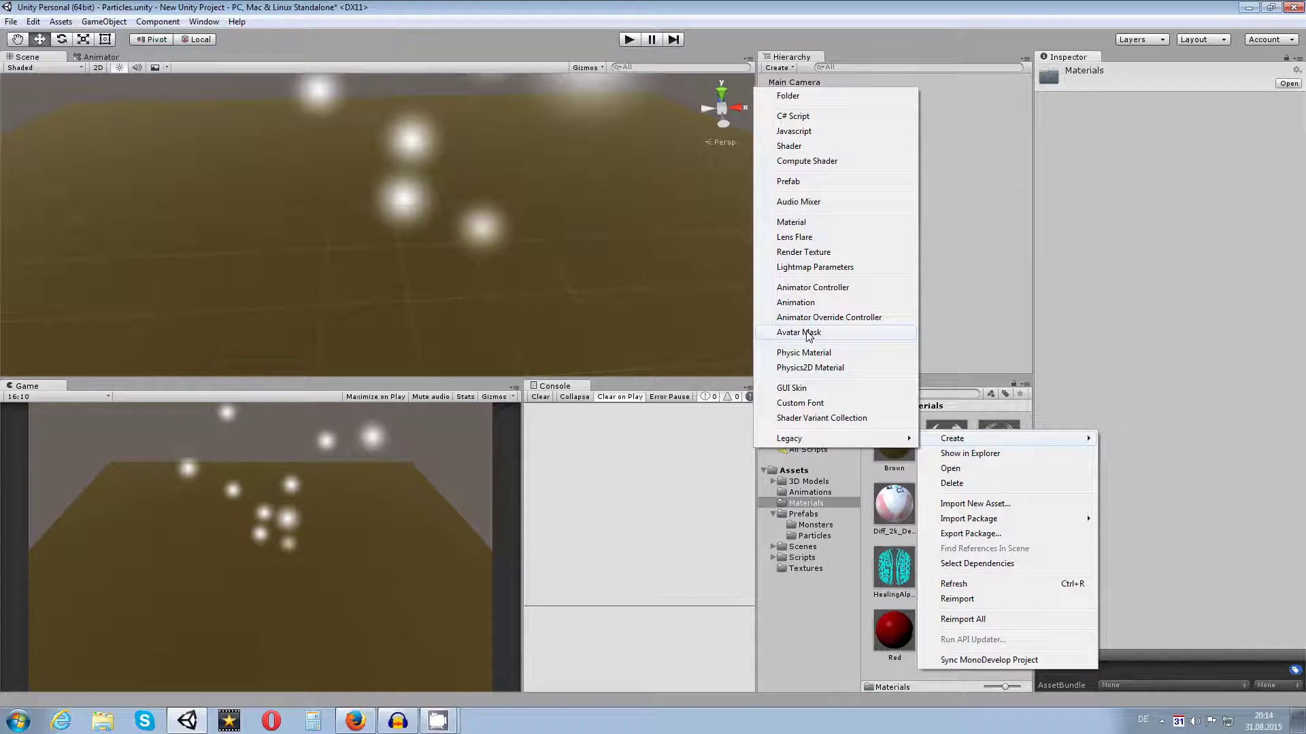
left_click(805, 224)
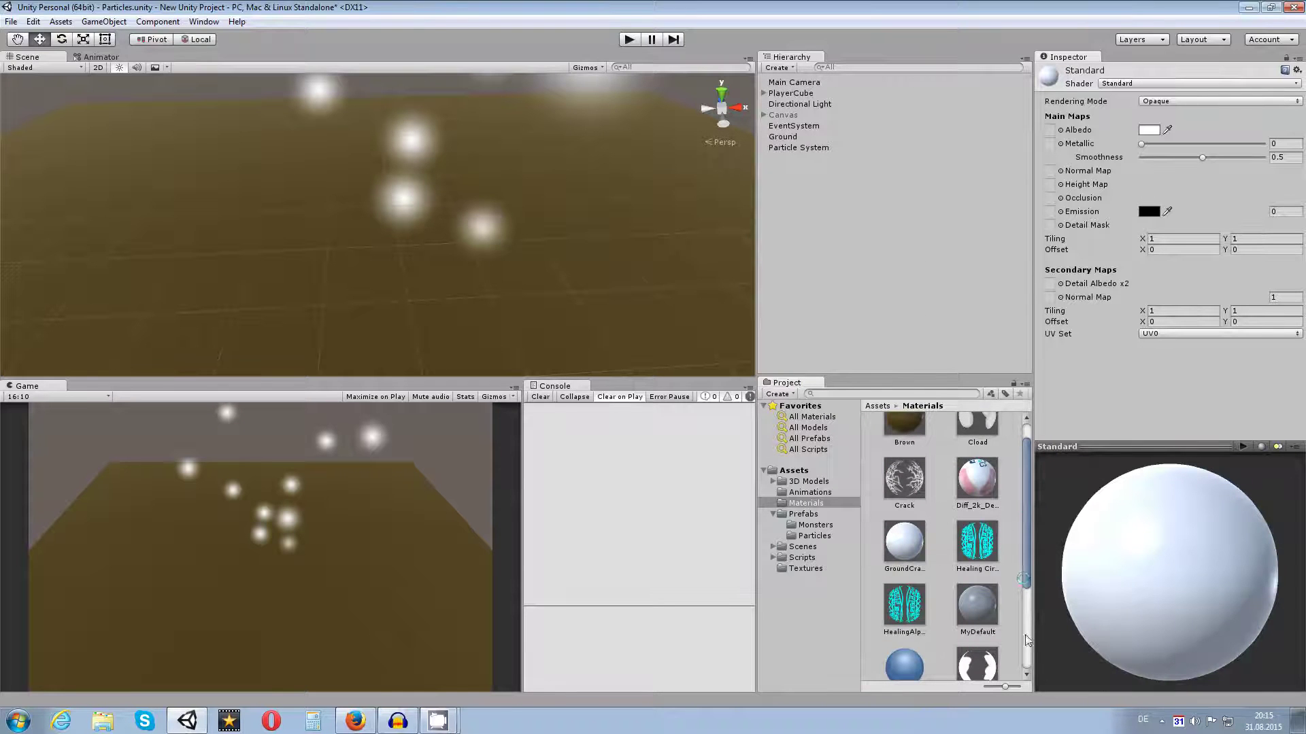
- Rename the new material as Stars0011
left_click(1027, 639)
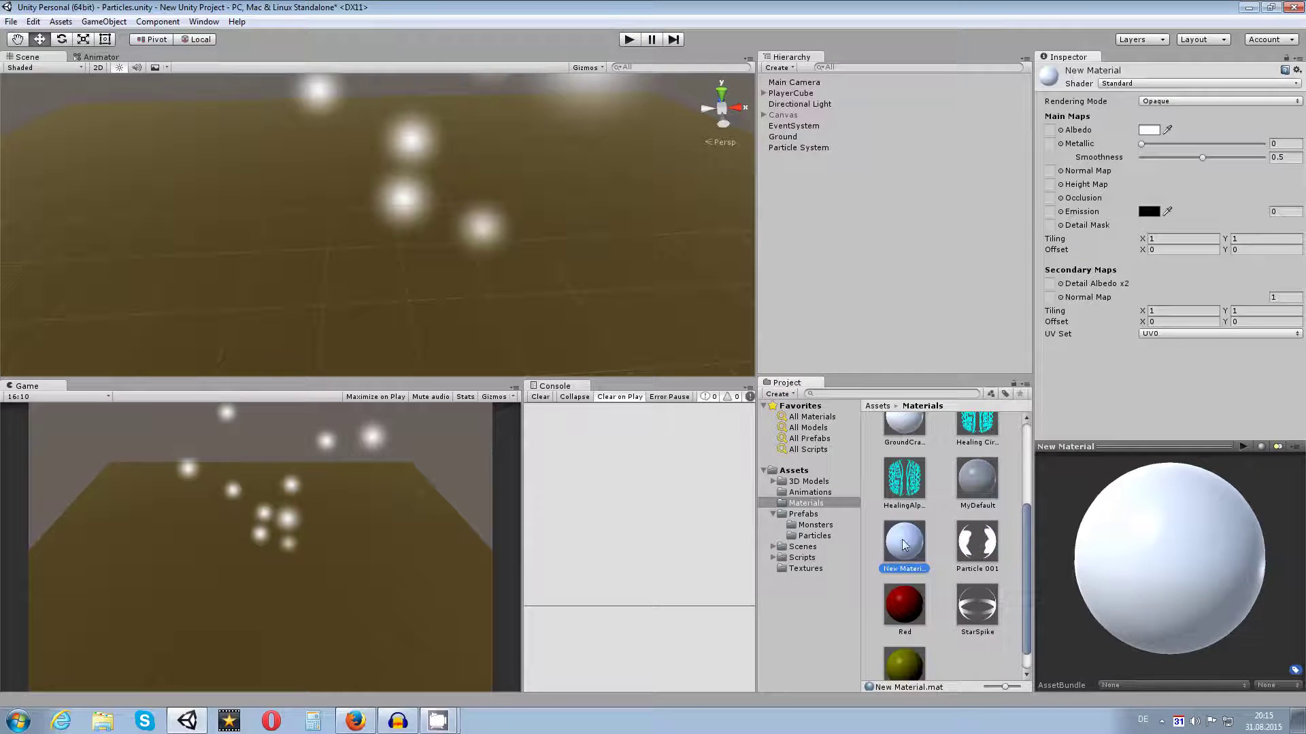
left_click(918, 570)
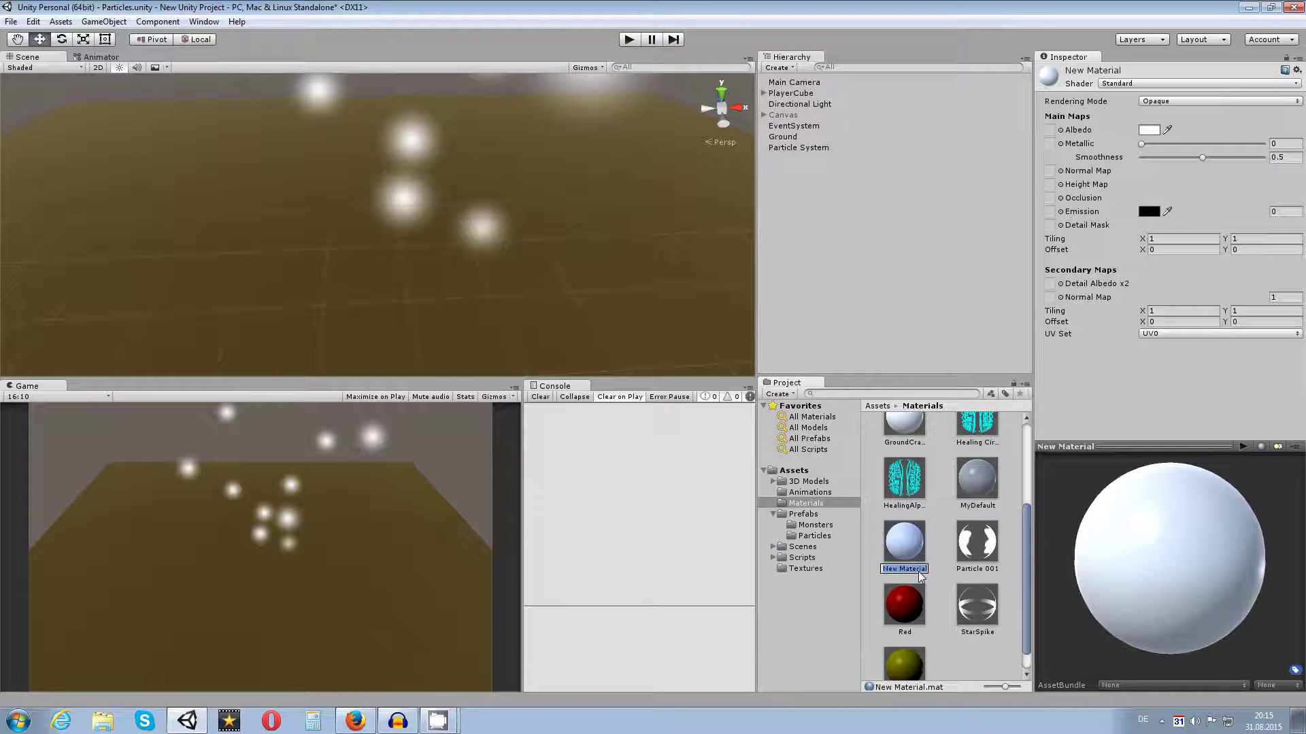
type("Stars0011")
key("Return")
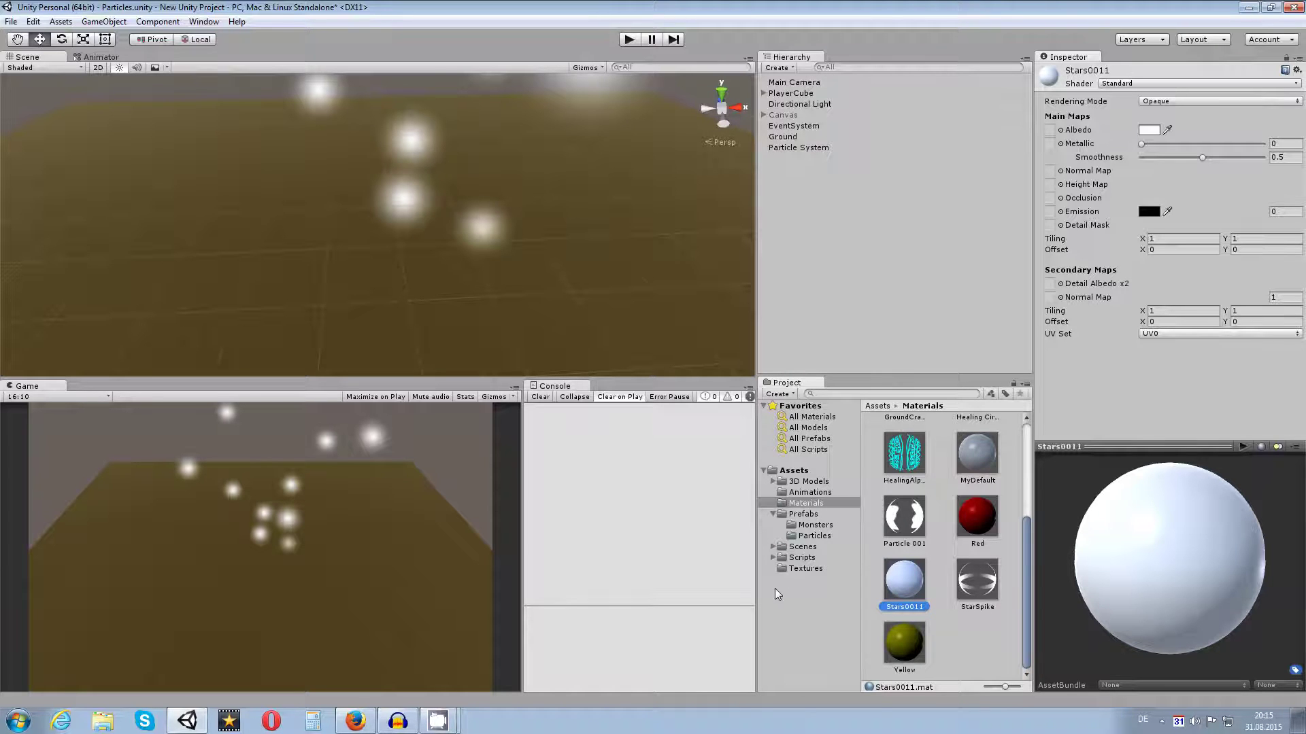
- Assign the StarSpike 1 texture as the Albedo map of the Stars0011 material and inspect the material preview
left_click(803, 569)
left_click_drag(999, 568, 1049, 130)
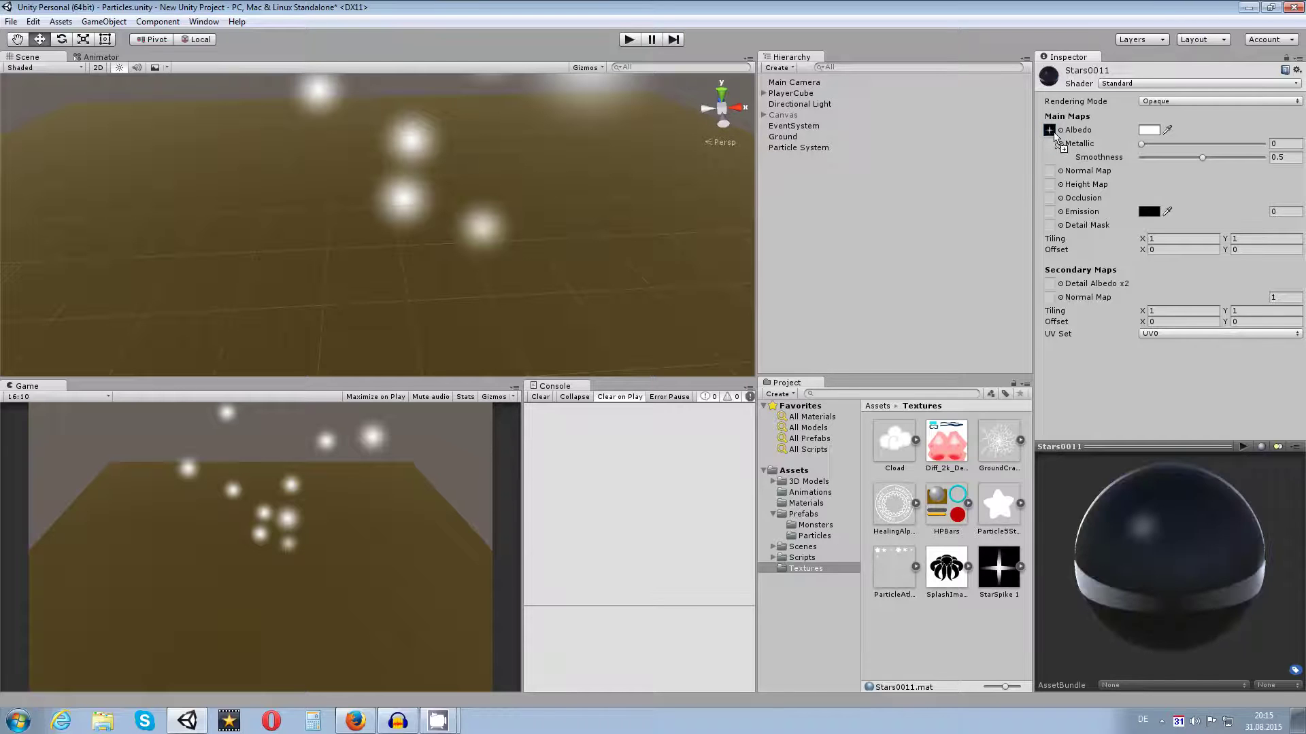
left_click_drag(1219, 585, 15, 563)
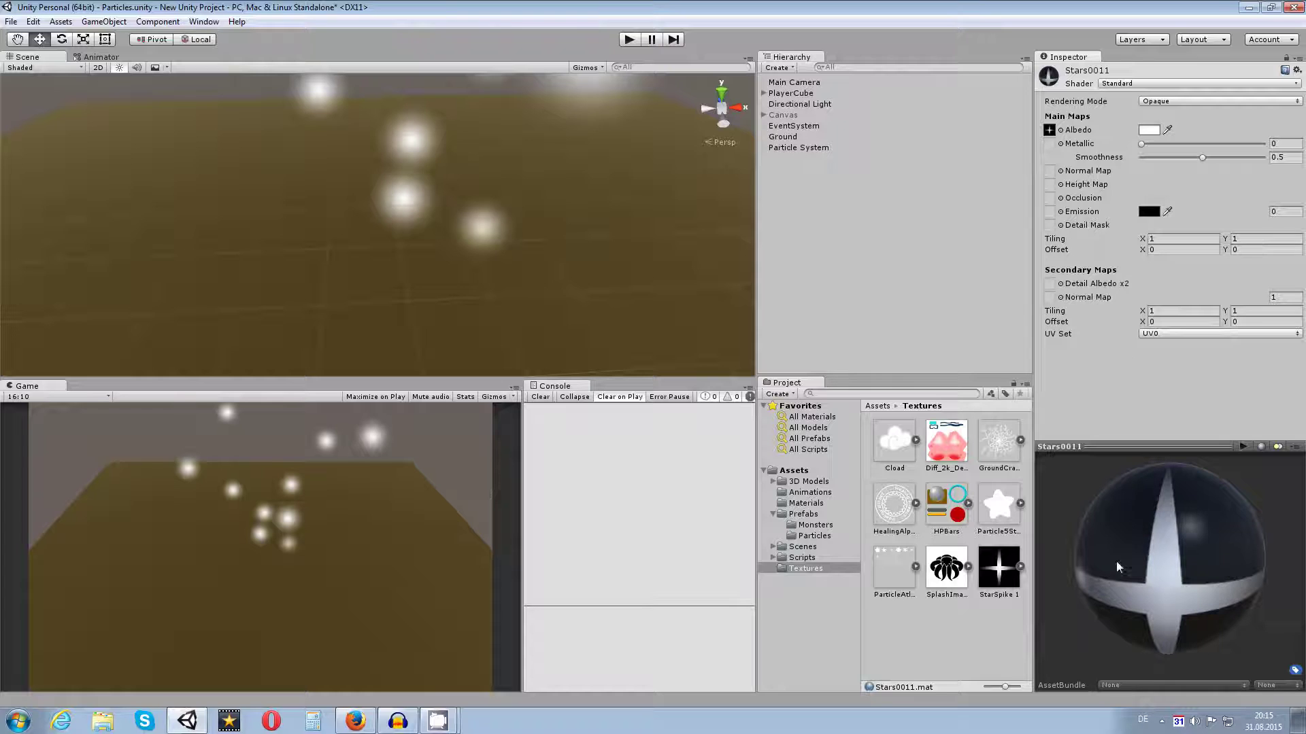
left_click_drag(1209, 554, 1180, 533)
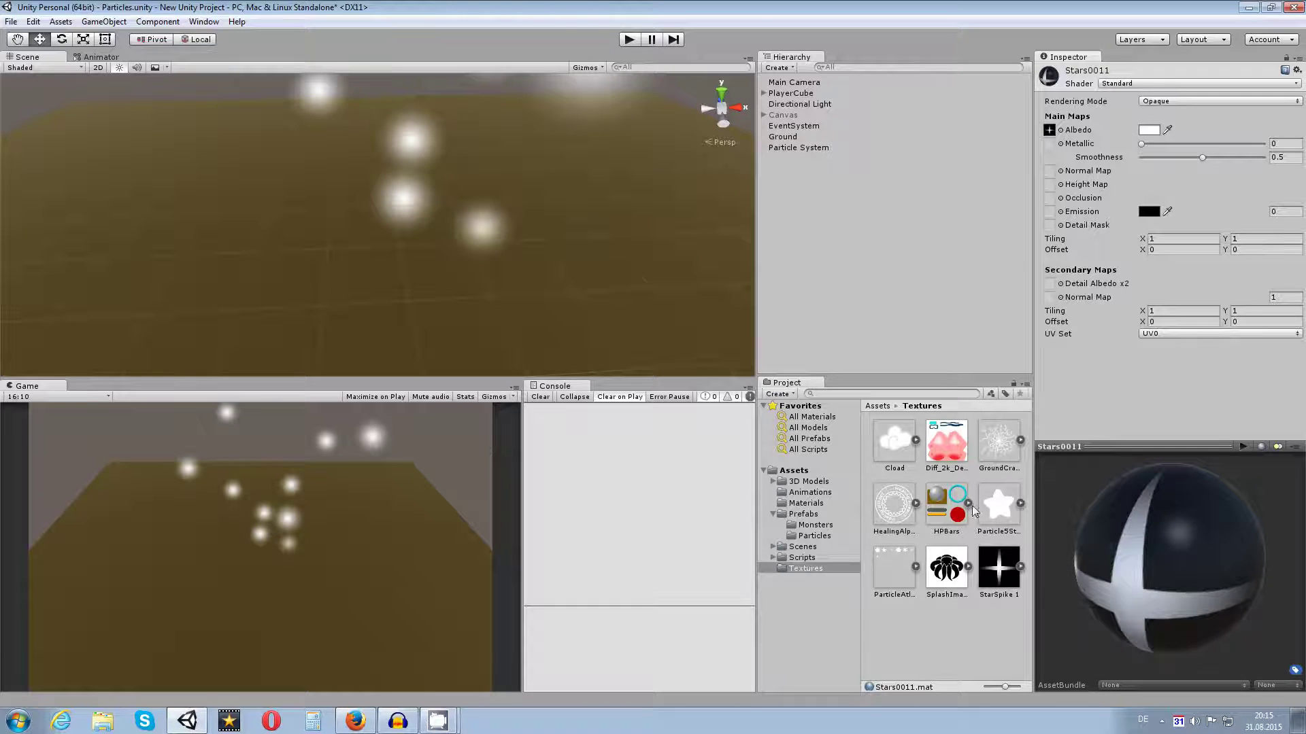
- Try the Particles/Alpha Blended shader on the Stars0011 material and inspect its preview
left_click(1137, 84)
mouse_move(1151, 189)
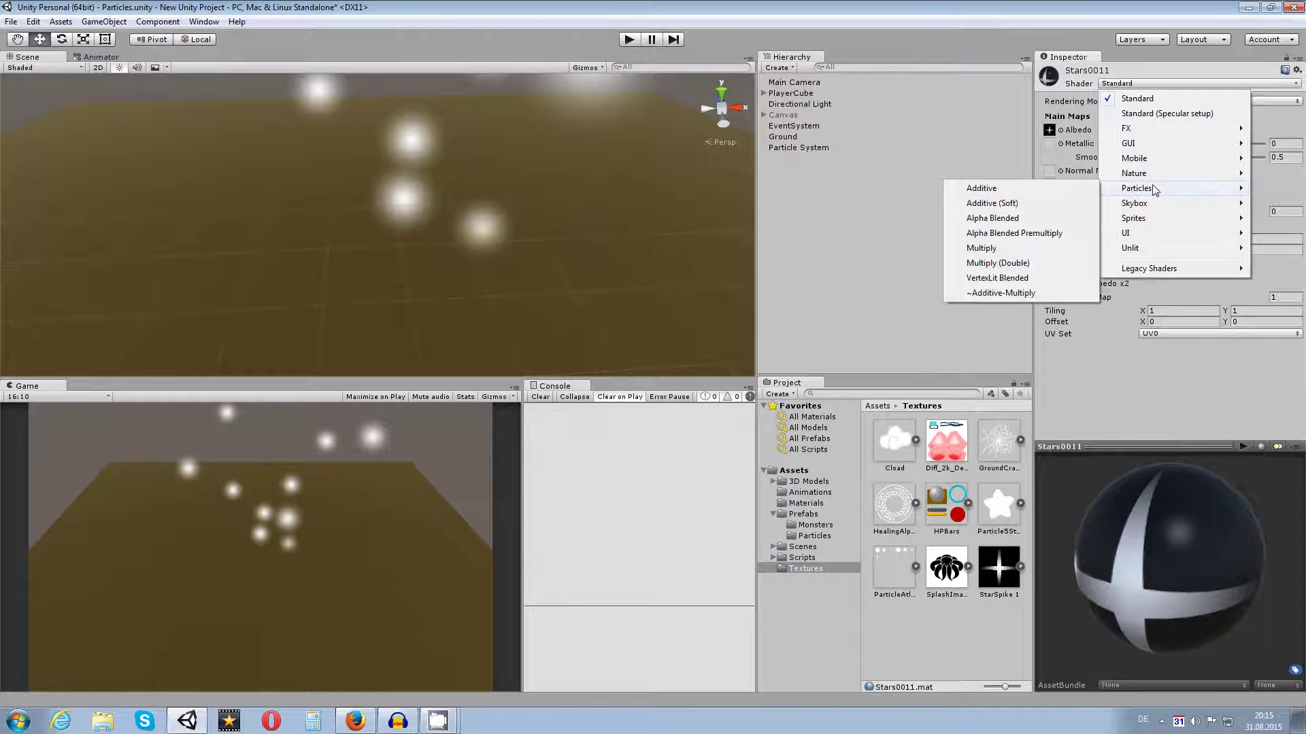
left_click(994, 218)
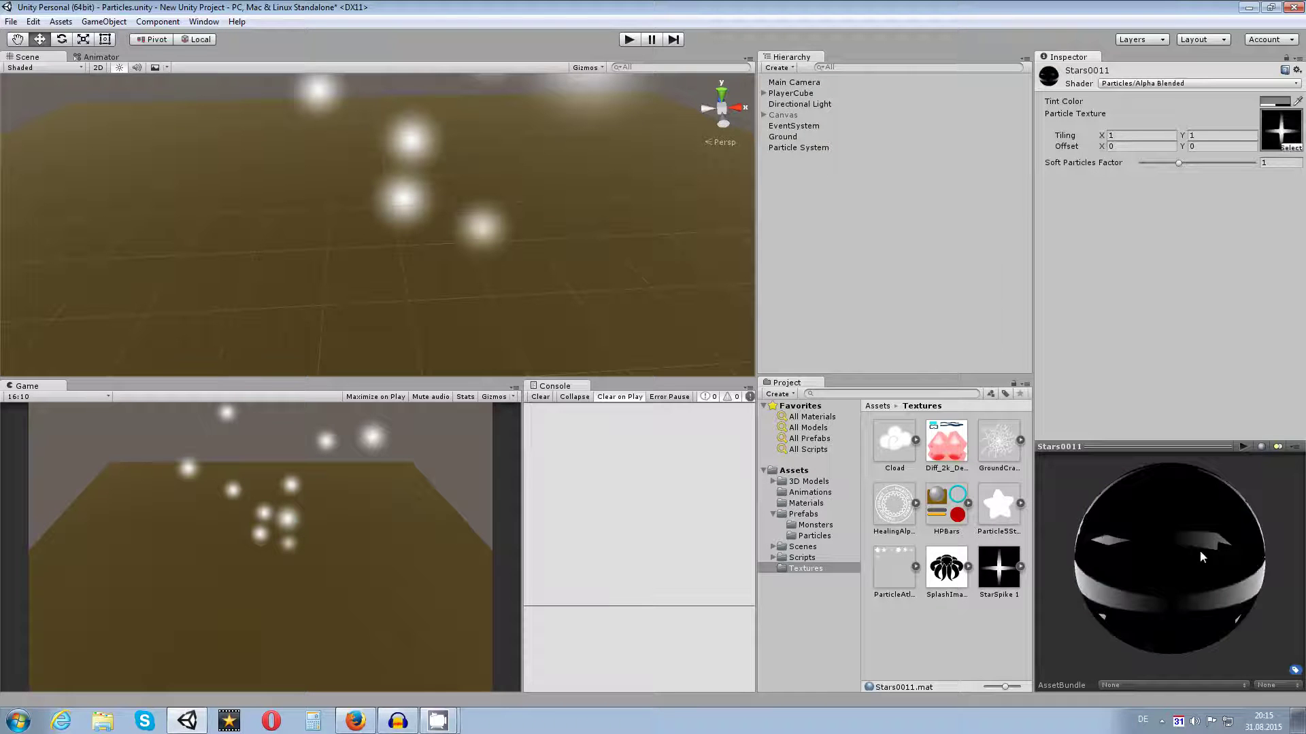
left_click_drag(1240, 470, 1225, 544)
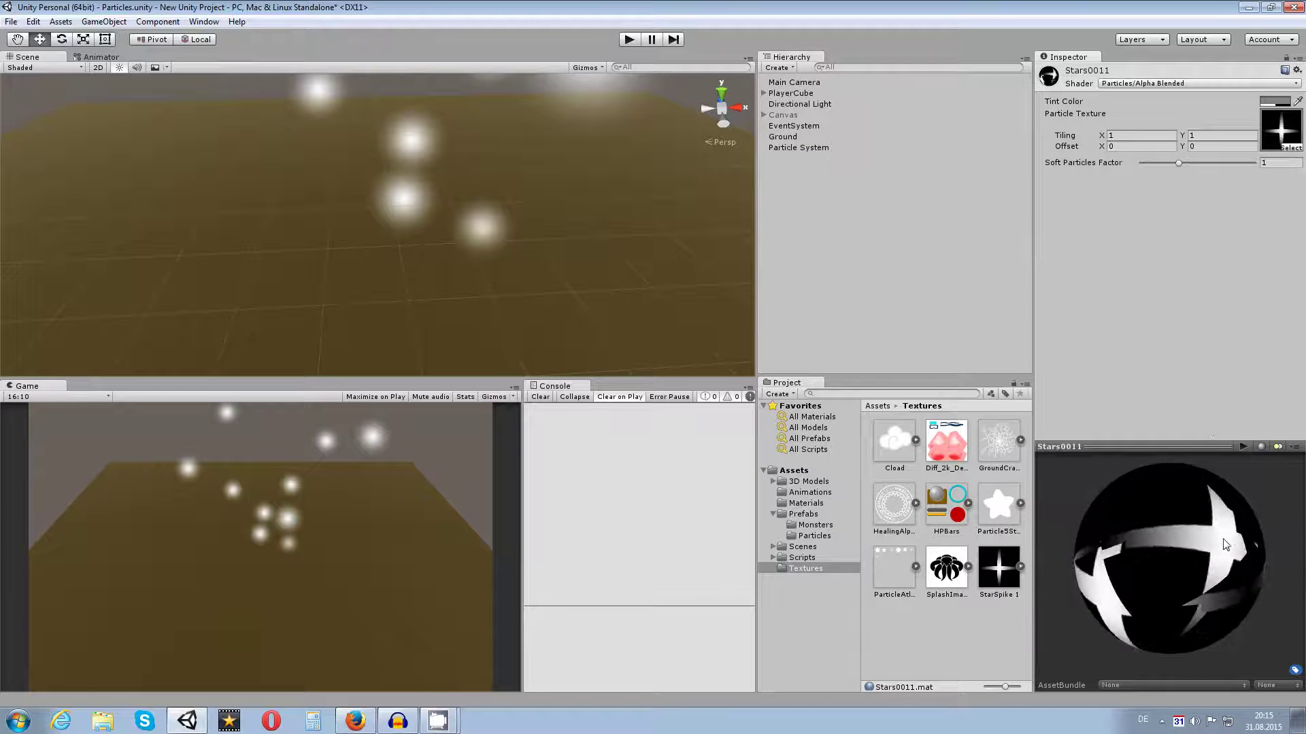
- Try the Particles/Additive shader on the Stars0011 material and inspect its preview from several angles
left_click(1144, 85)
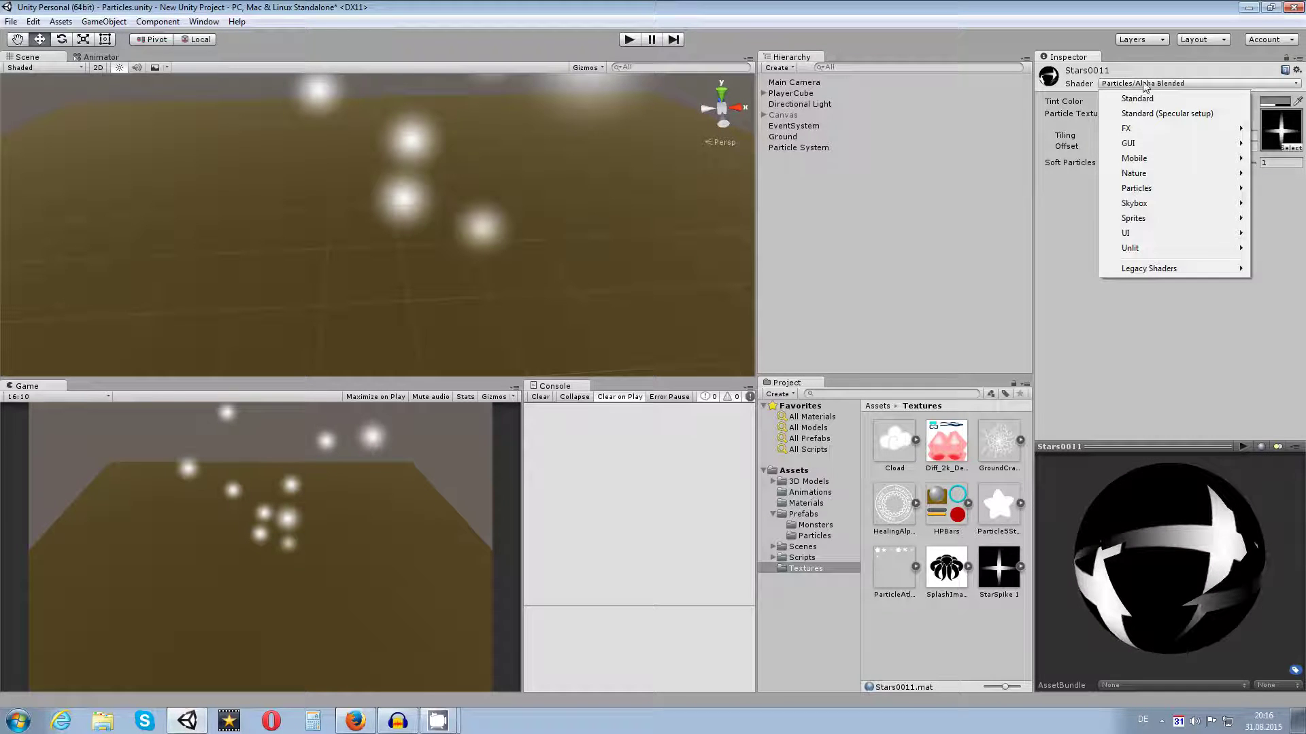
mouse_move(1151, 189)
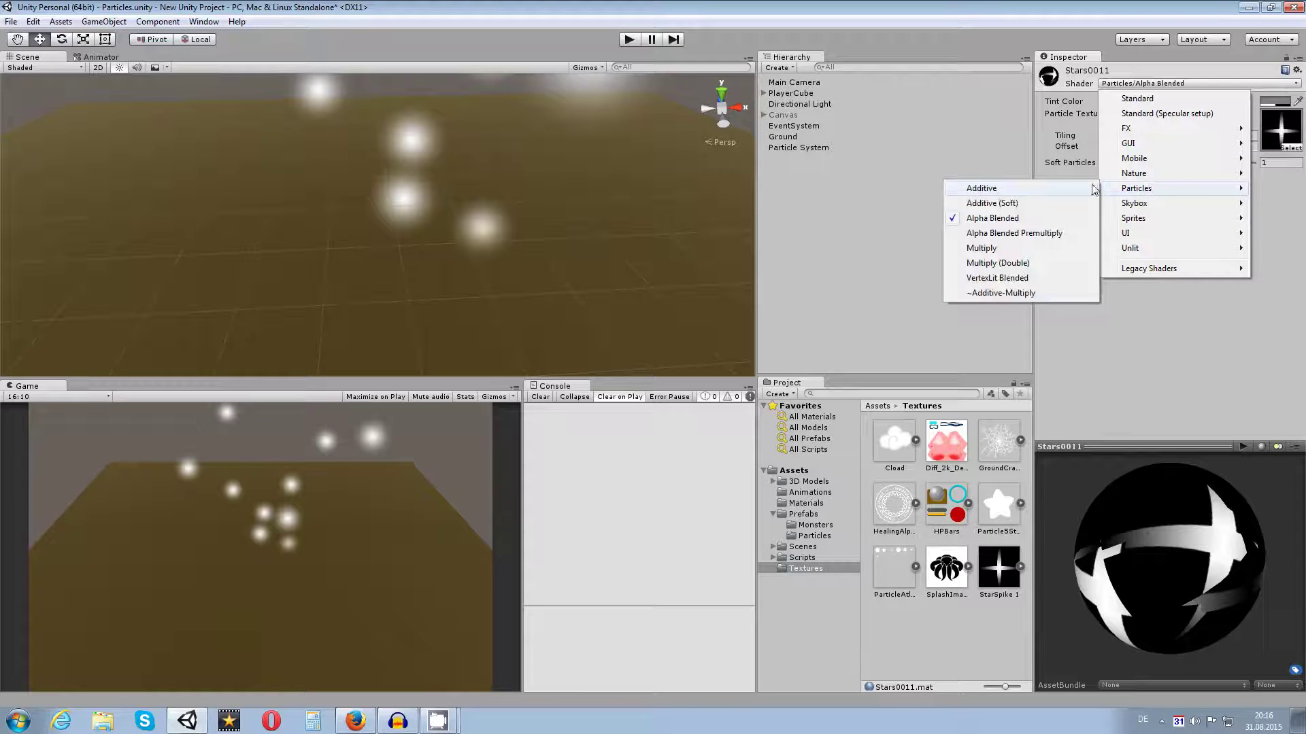
left_click(985, 190)
left_click_drag(1136, 481, 1160, 463)
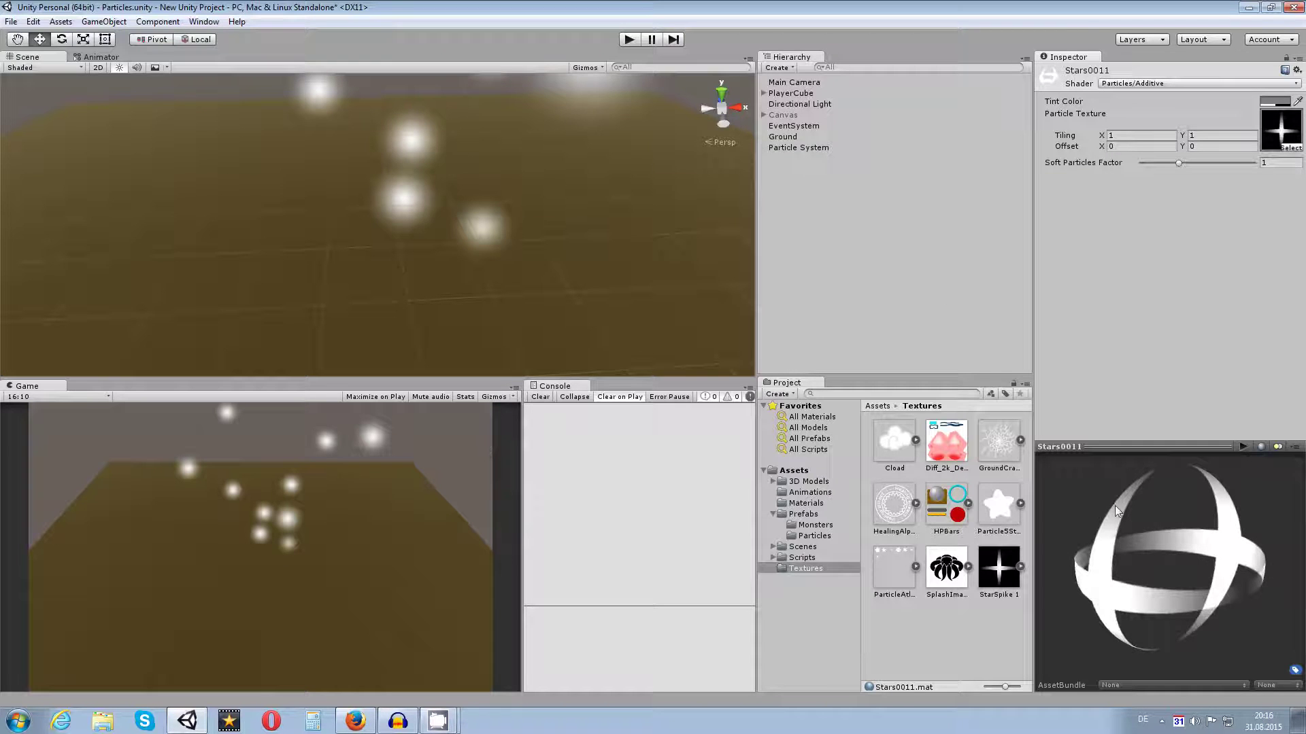
left_click_drag(1118, 564, 1156, 510)
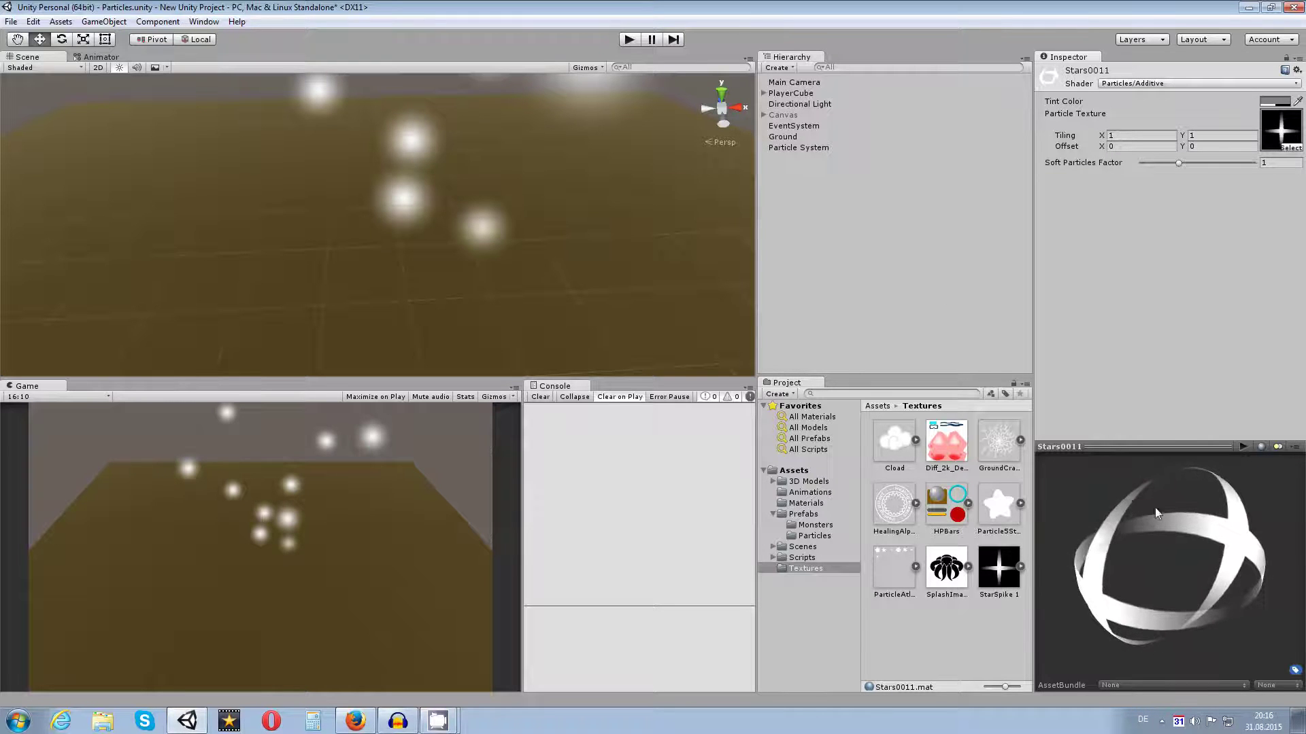
left_click_drag(1127, 565, 1147, 265)
- Set the Stars0011 material's shader to Particles/Additive (Soft) with a Soft Particles Factor of 1
left_click(1163, 84)
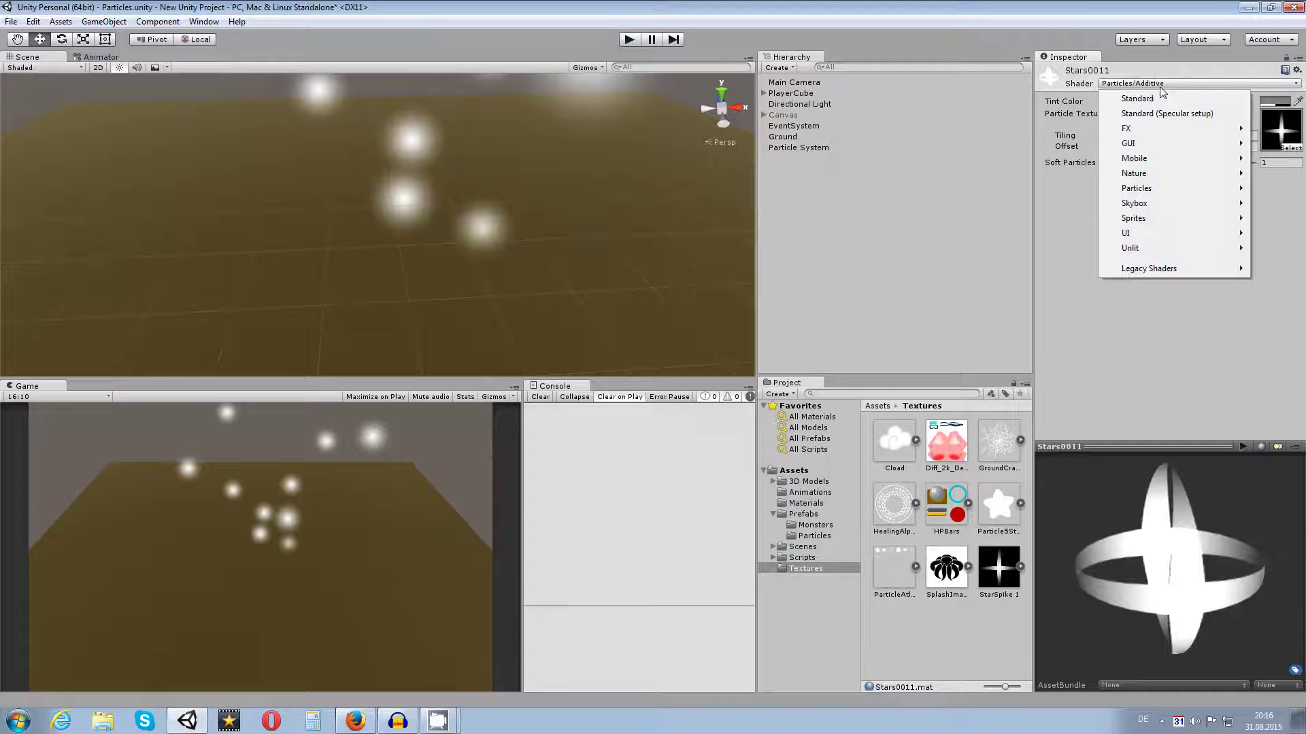
mouse_move(1150, 187)
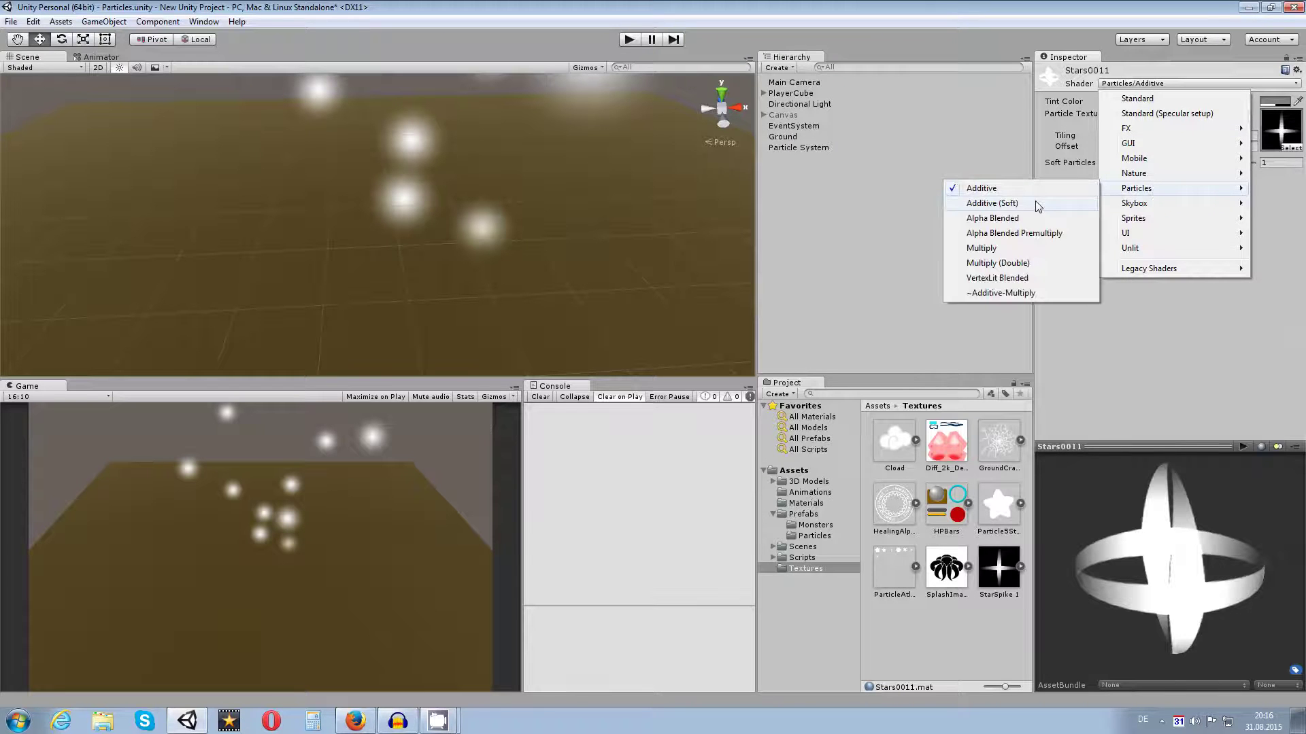
left_click(1006, 204)
left_click_drag(1190, 483, 1246, 590)
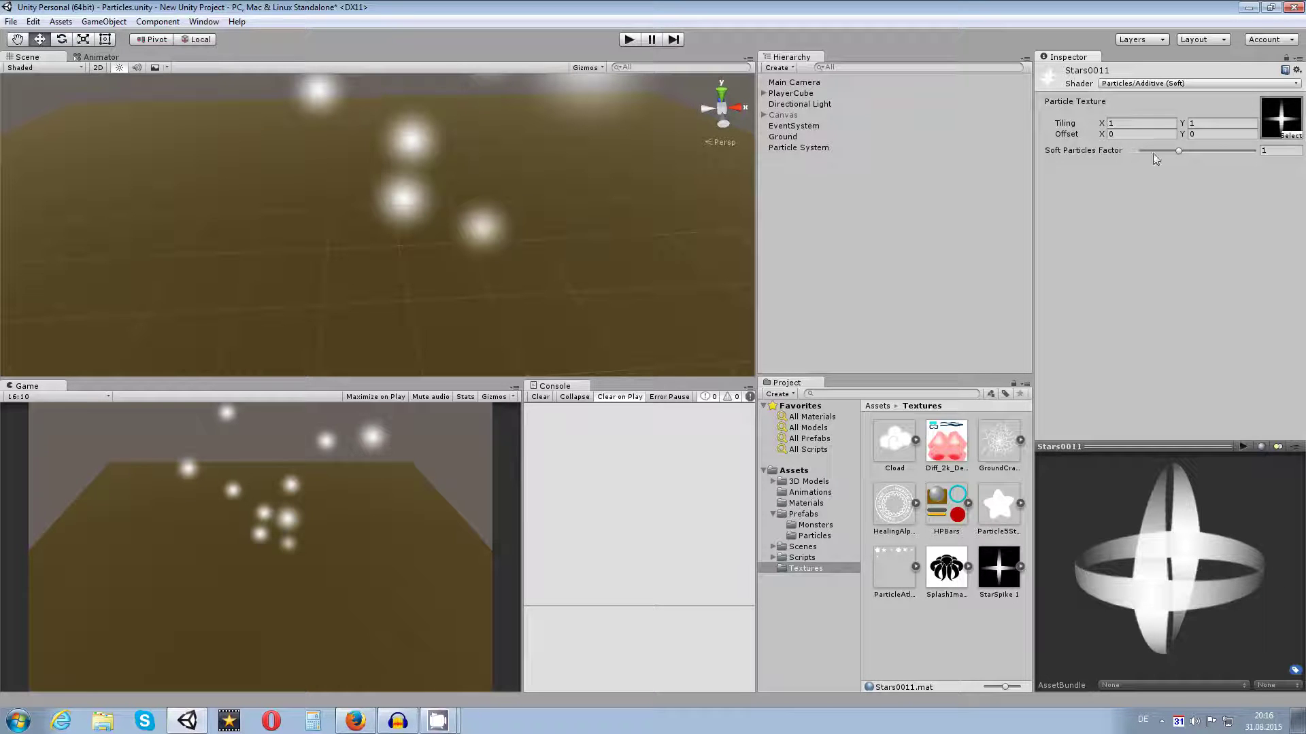
left_click_drag(1180, 151, 1155, 153)
type("1")
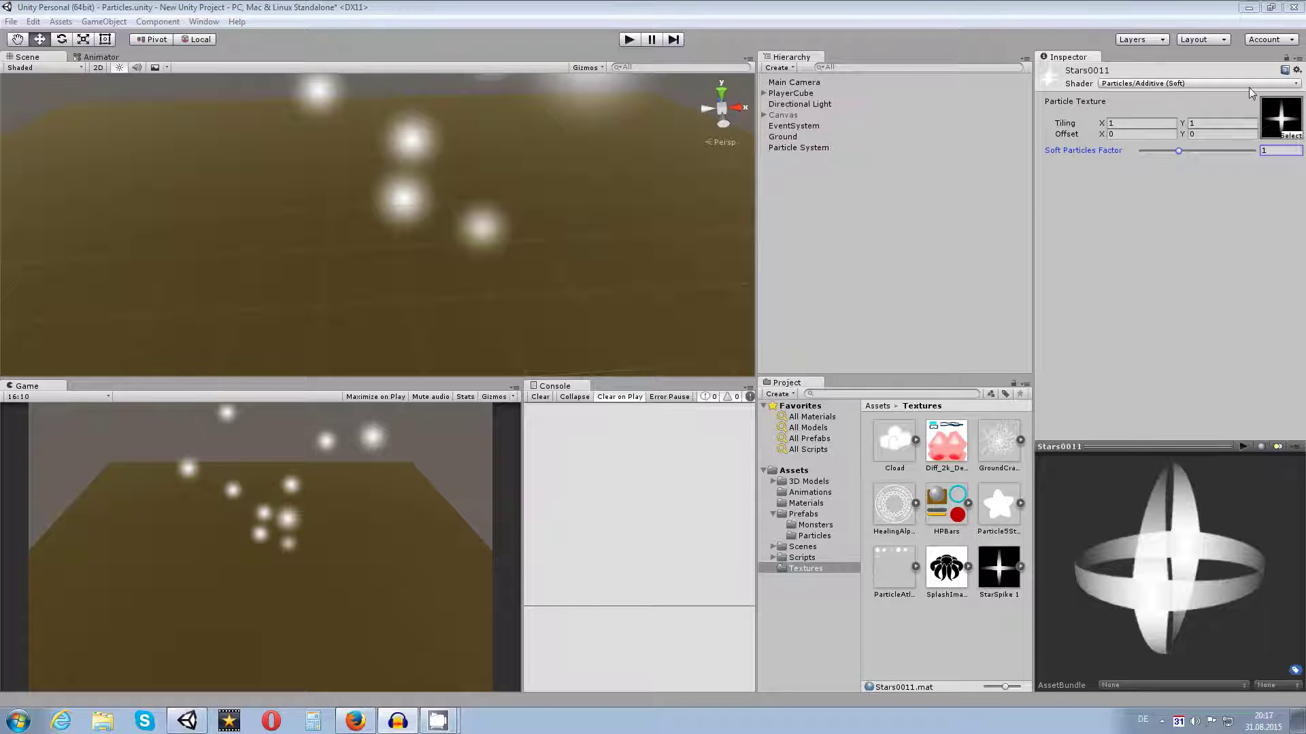
- View the new particle system playing in the scene and clear the selection
left_click(786, 148)
left_click_drag(463, 287, 390, 276, "alt")
left_click(793, 149)
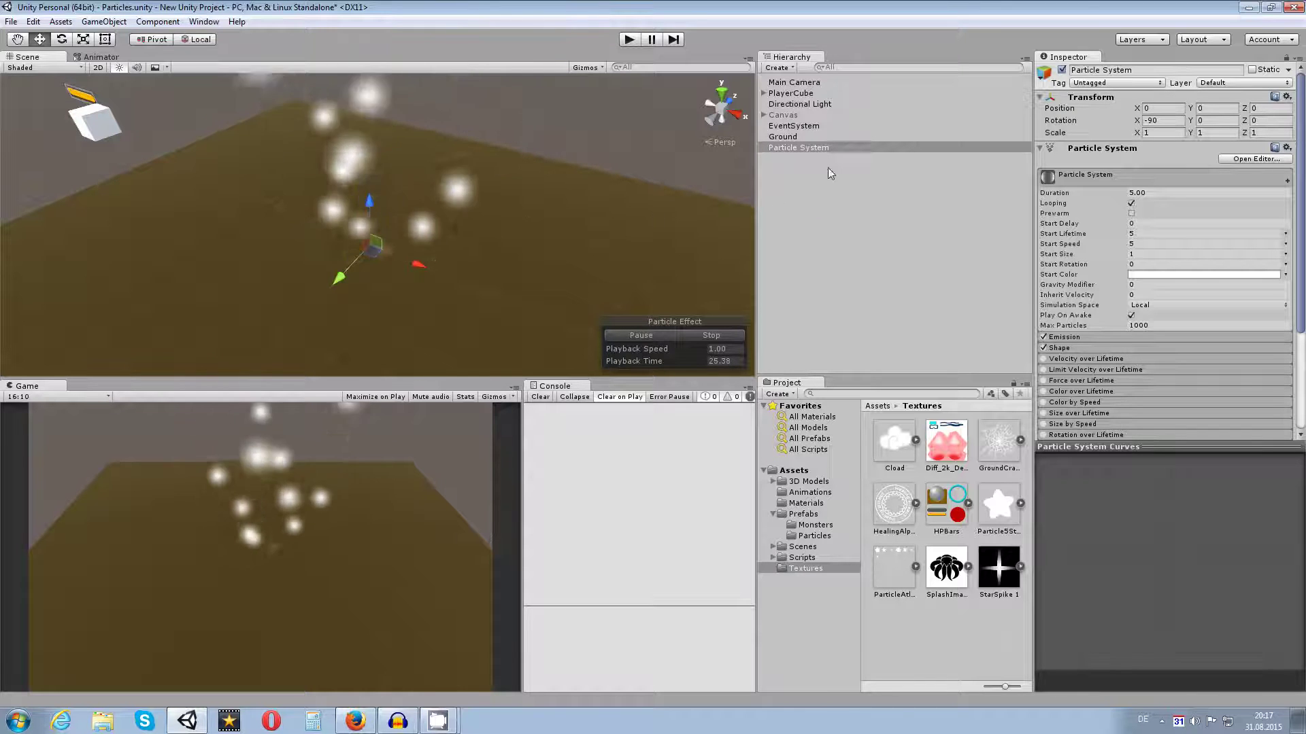
left_click(826, 200)
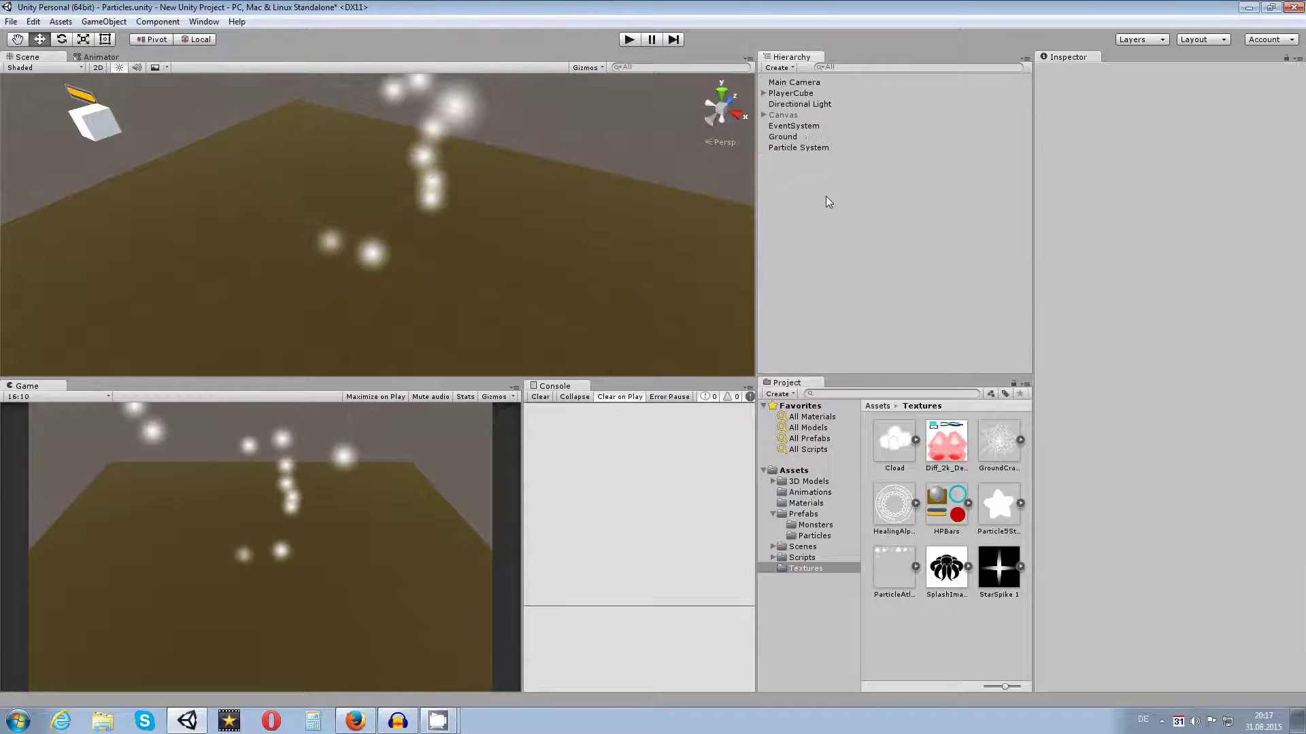
- Create an empty GameObject as a child of the Particle System
left_click(806, 147)
left_click(789, 194)
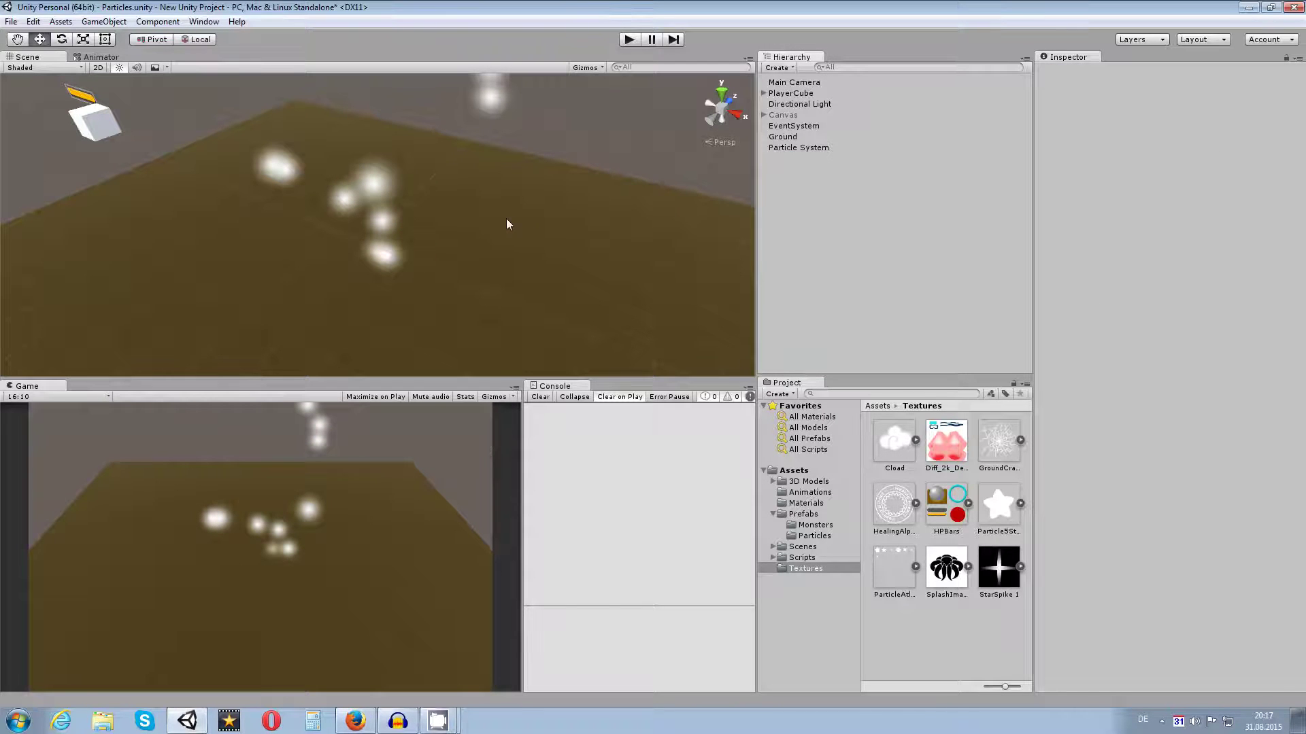
left_click(788, 150)
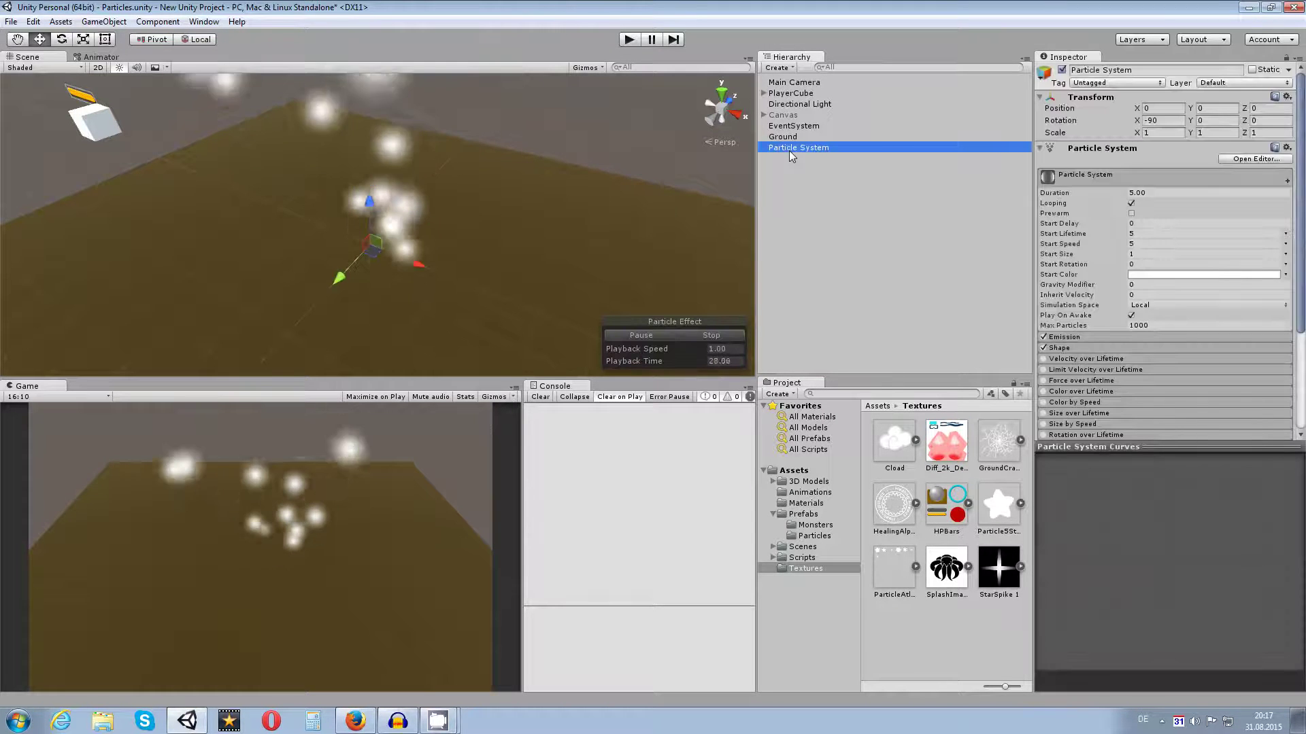
right_click(788, 149)
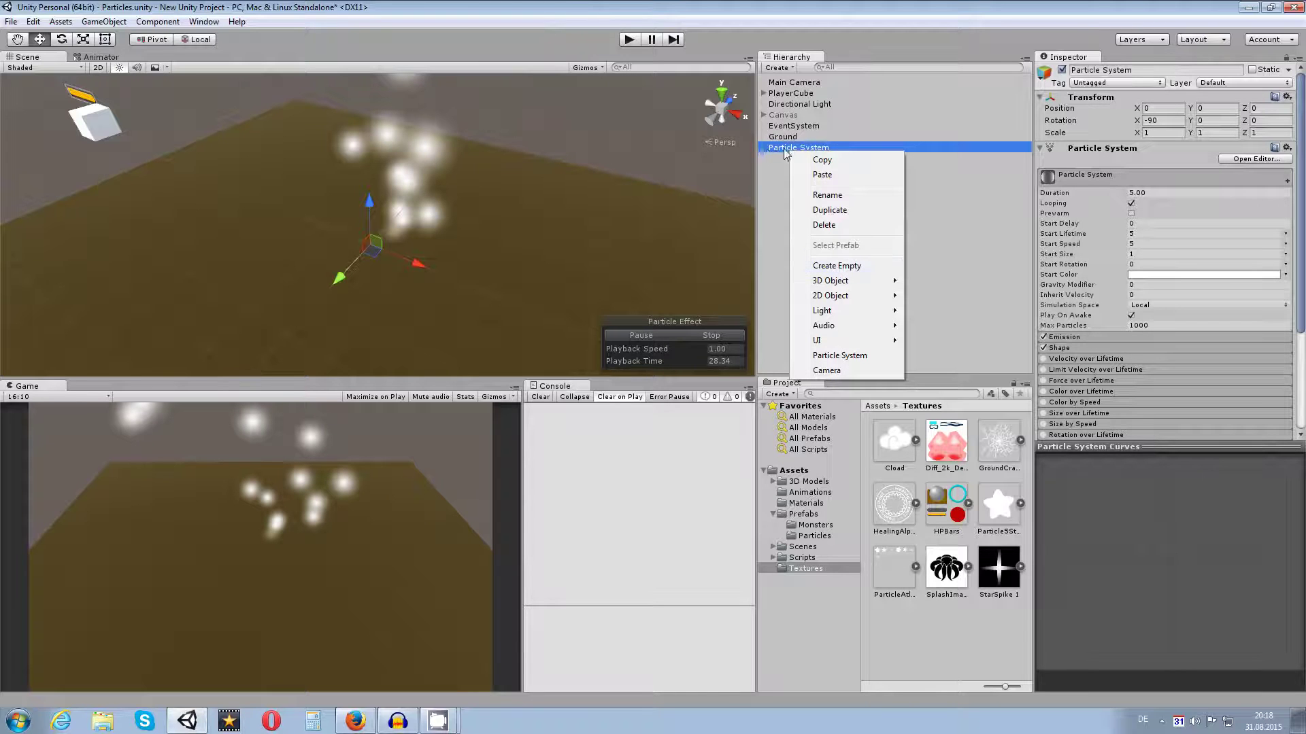
left_click(844, 266)
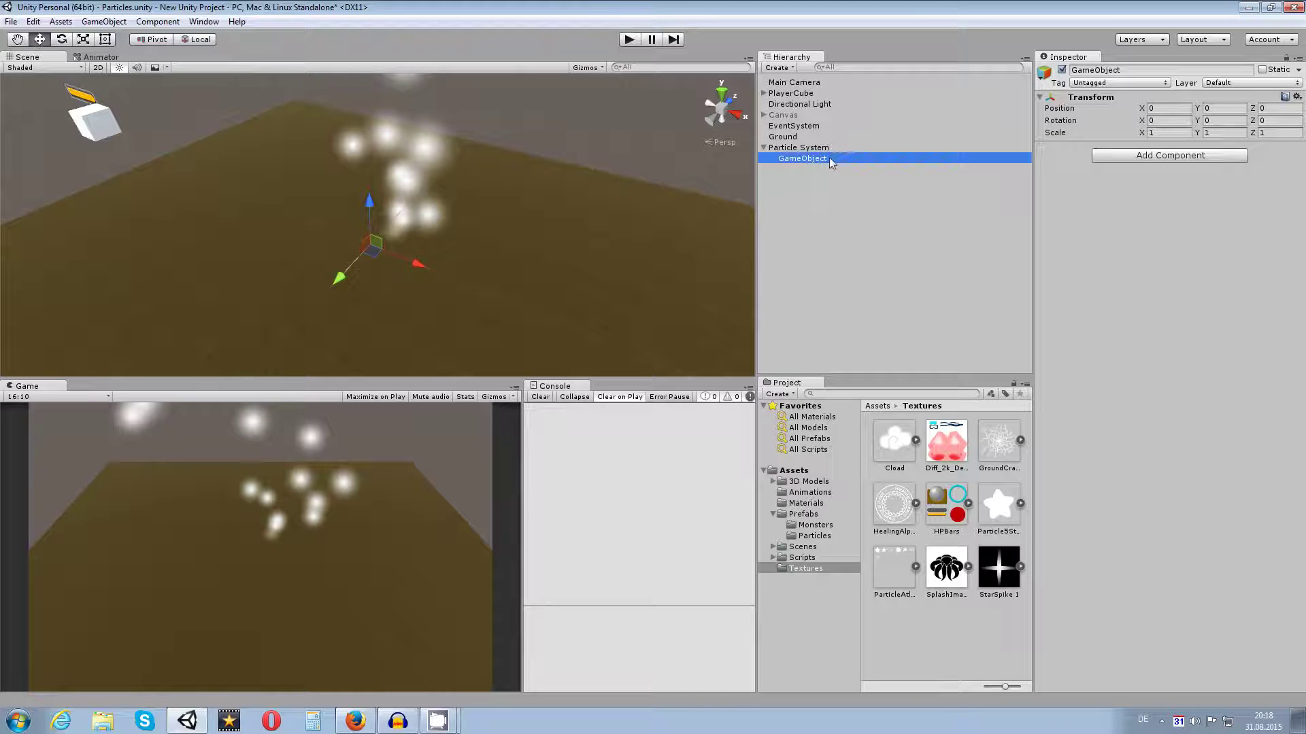
left_click(812, 160)
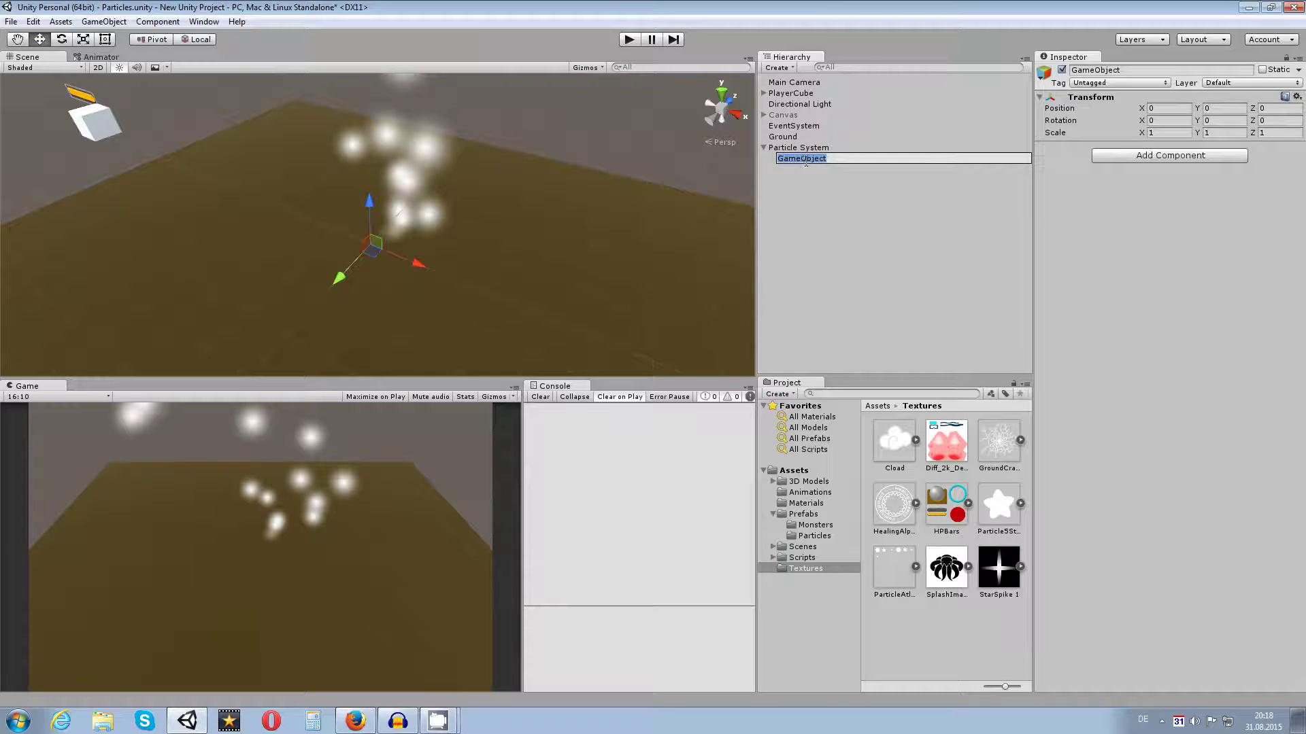
- Move the empty GameObject to the top of the hierarchy and nest the Particle System under it
left_click(804, 149)
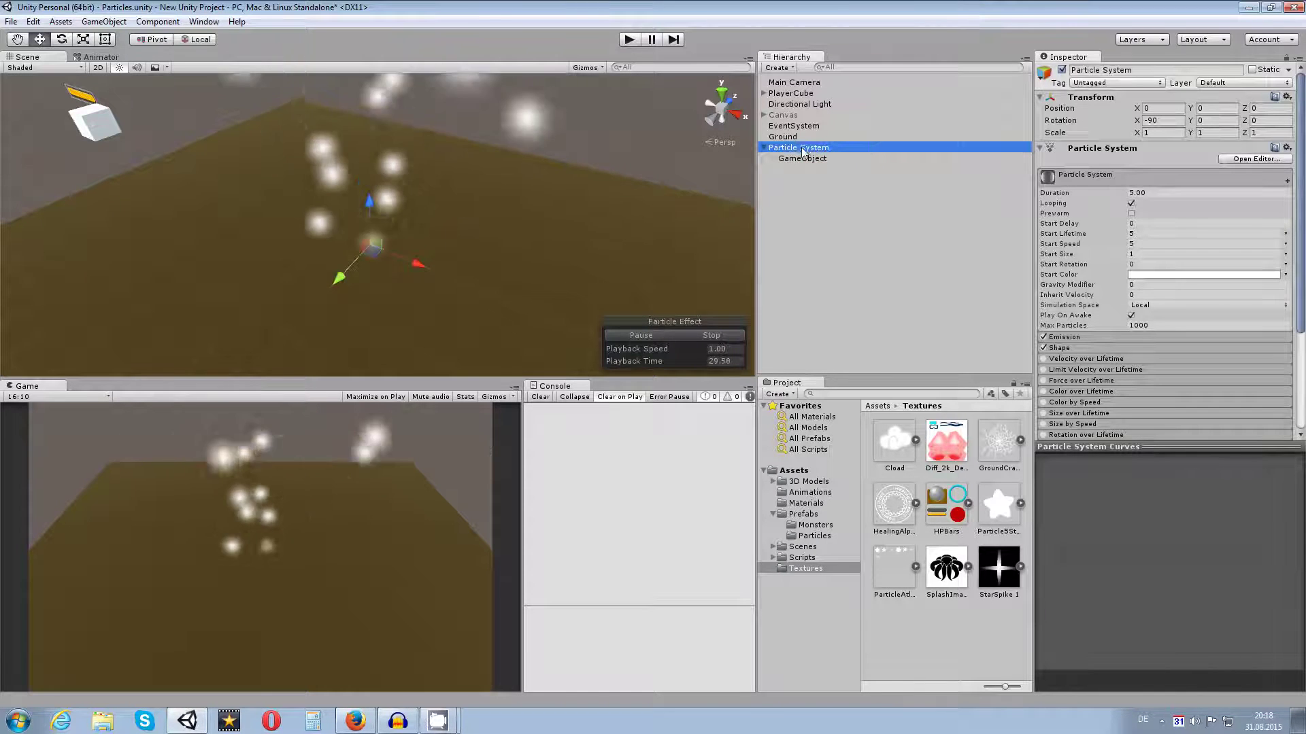
left_click(814, 164)
left_click_drag(813, 158, 831, 77)
left_click_drag(802, 160, 816, 82)
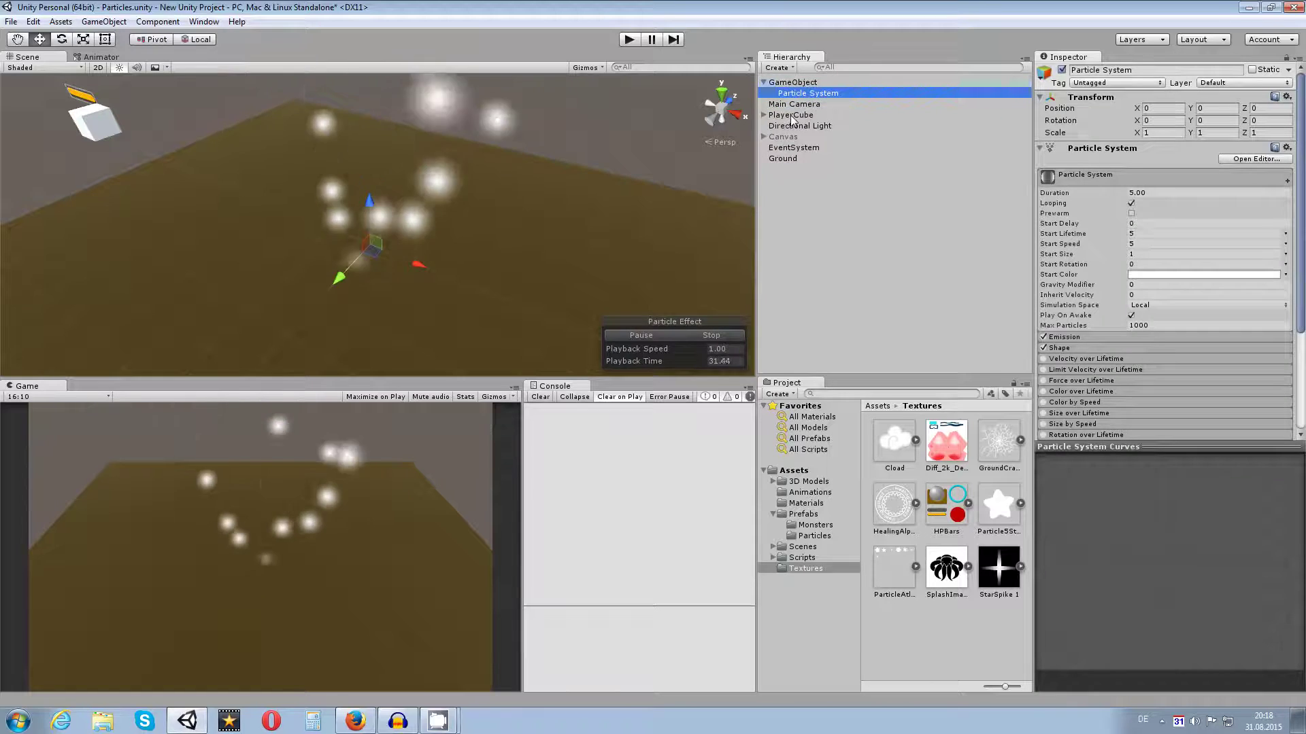
- Rename the parent GameObject as FX_Sparkle
left_click(793, 82)
left_click(1139, 69)
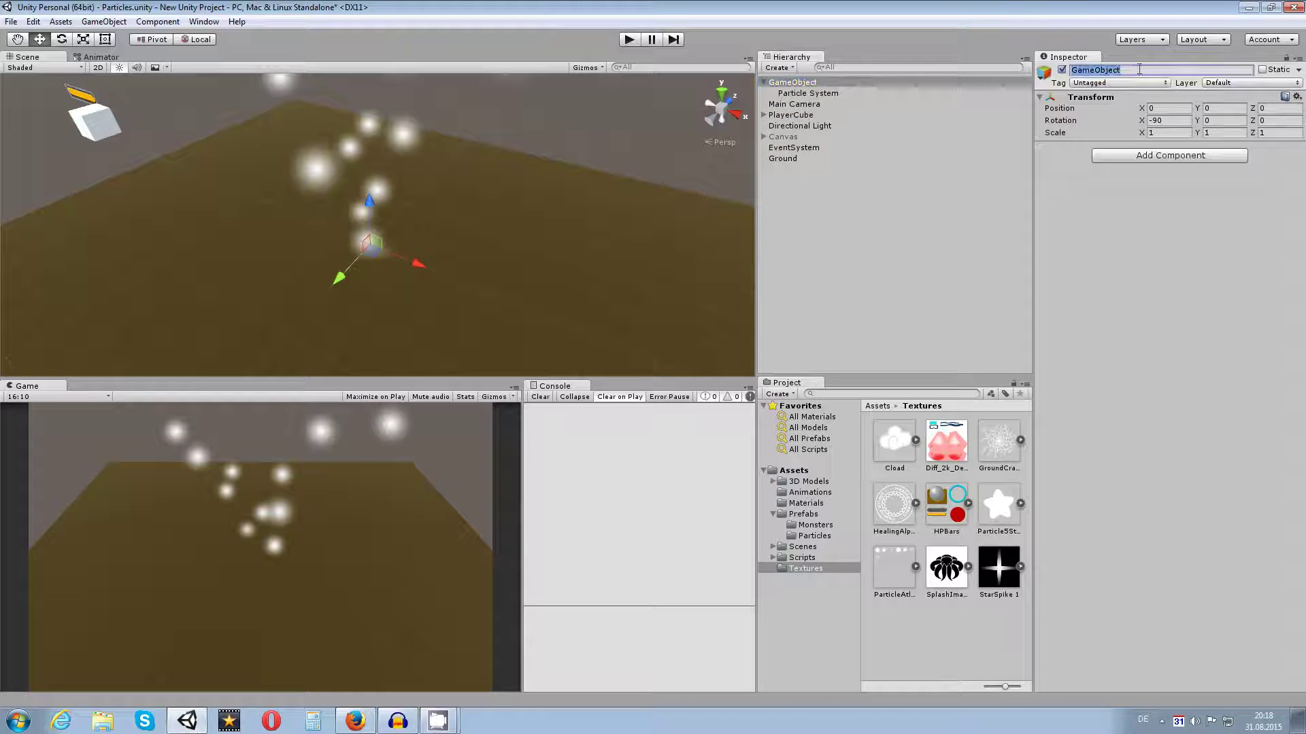
type("FX_S")
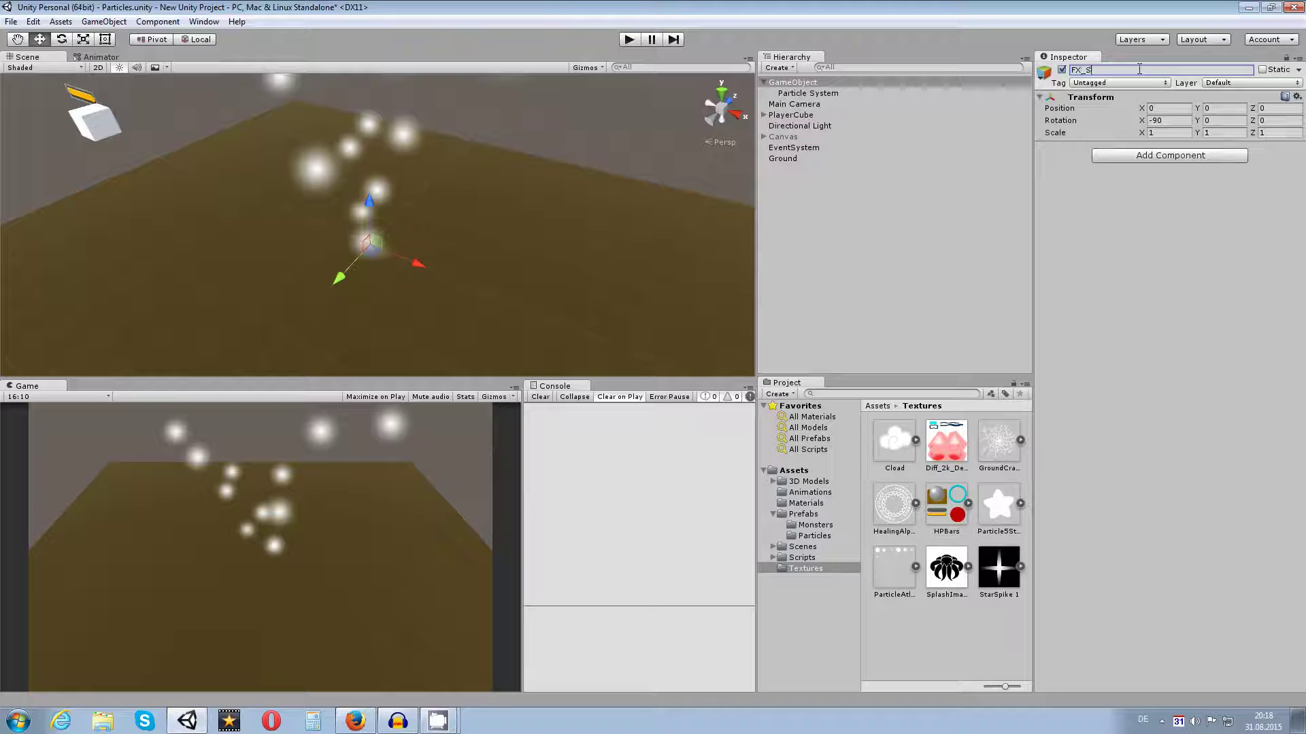
type("parkle")
key("Return")
- Rename the child Particle System under FX_Sparkle as PS_Sparkle
left_click(799, 94)
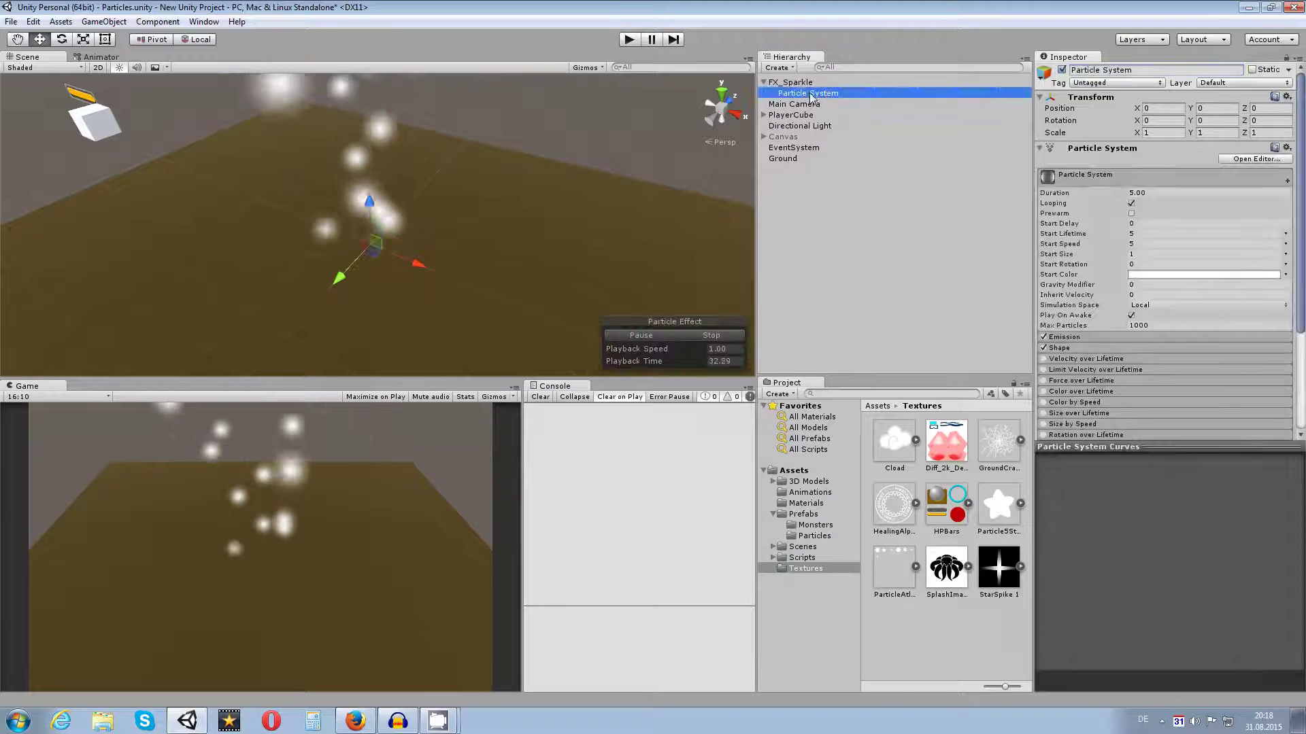
left_click(792, 83)
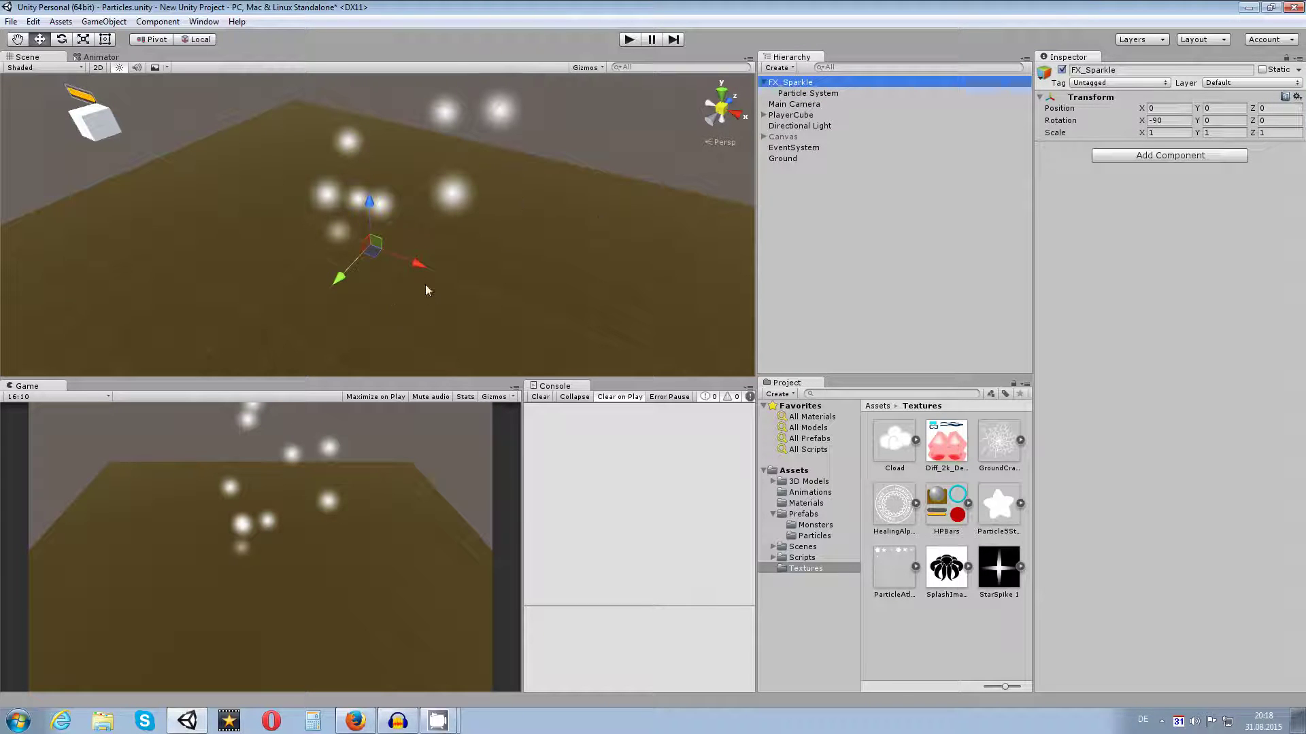
left_click(799, 94)
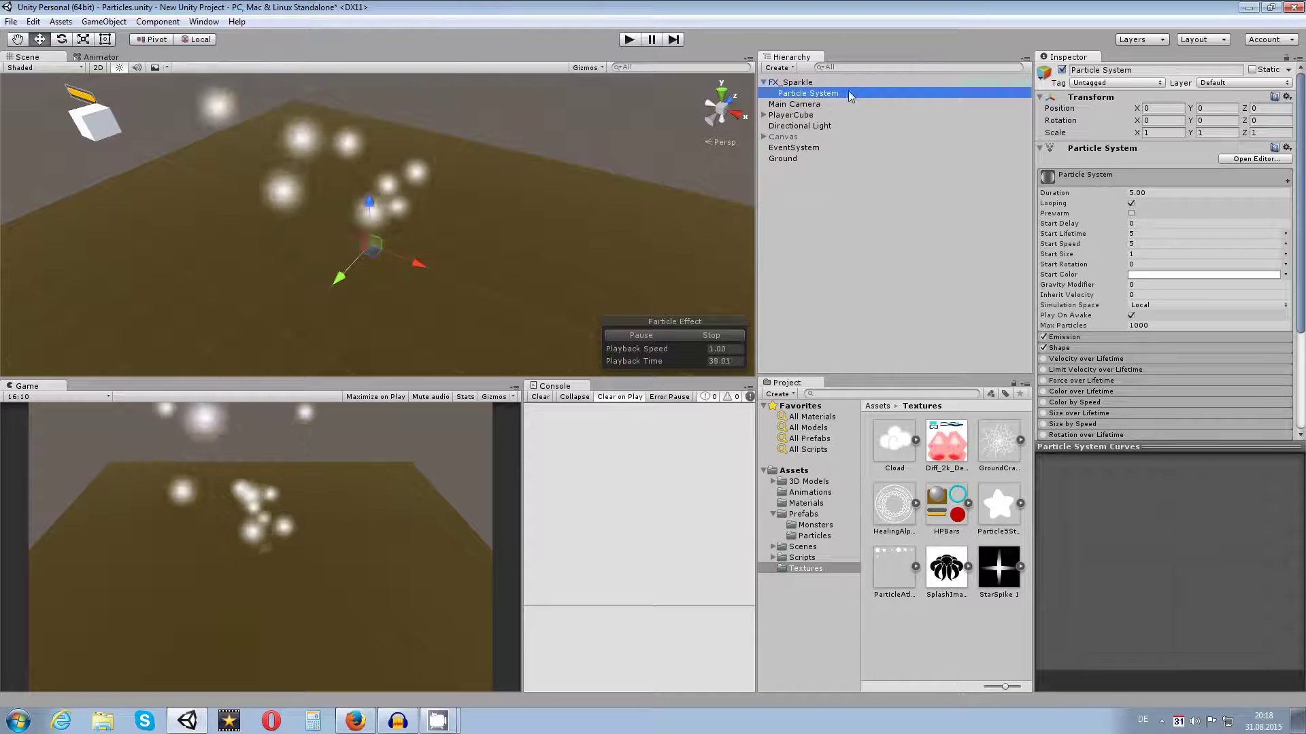
left_click(1115, 70)
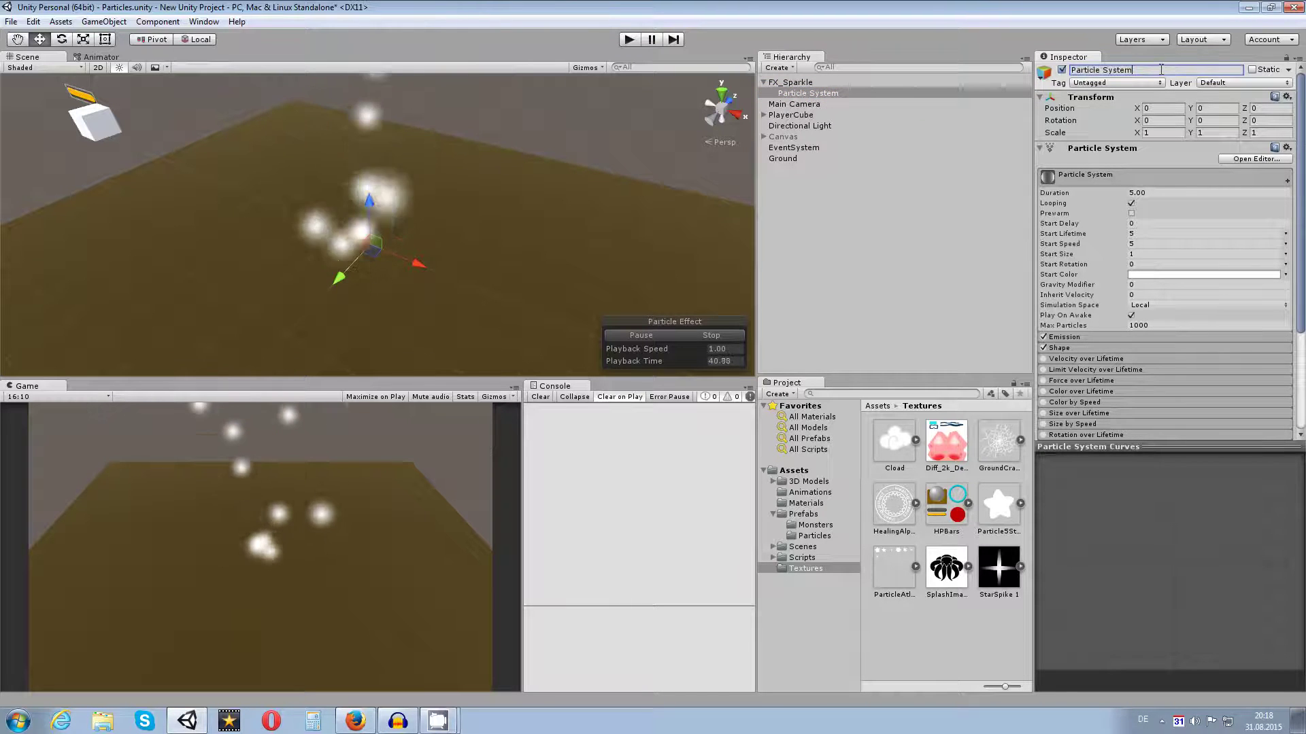
type("P")
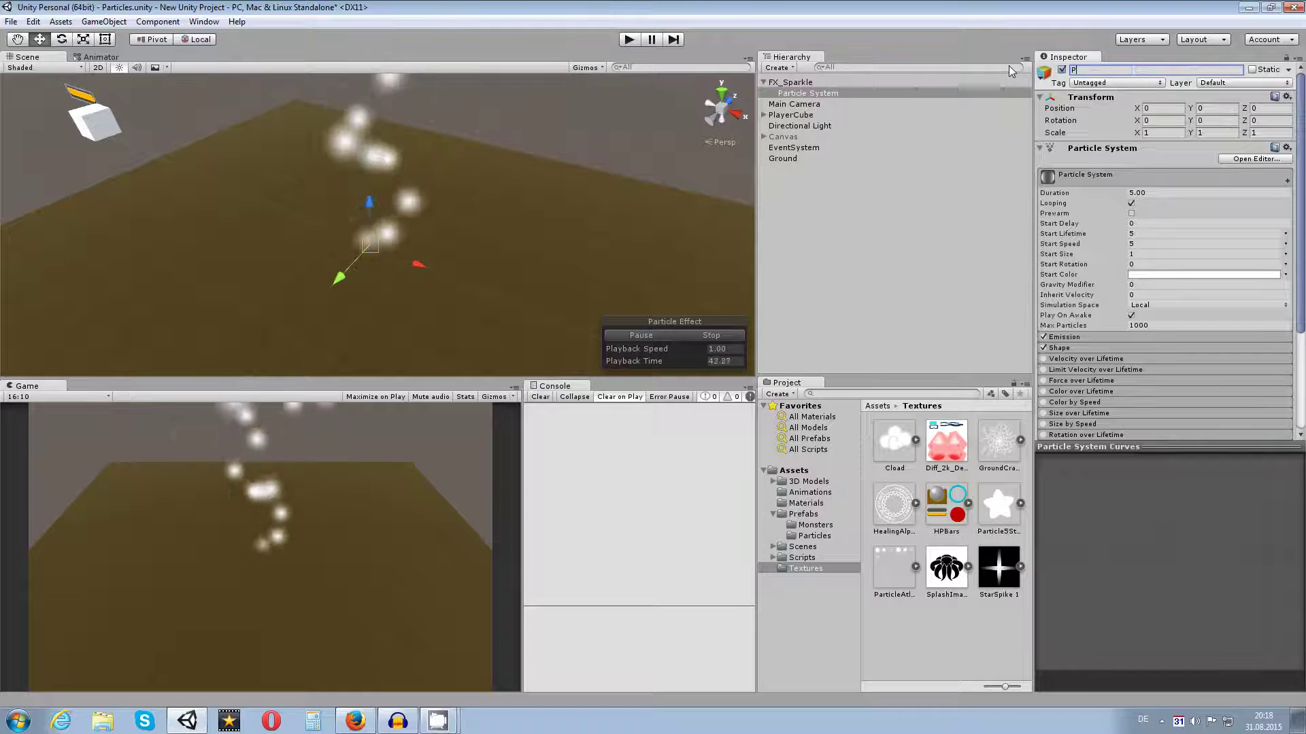
type("S_S")
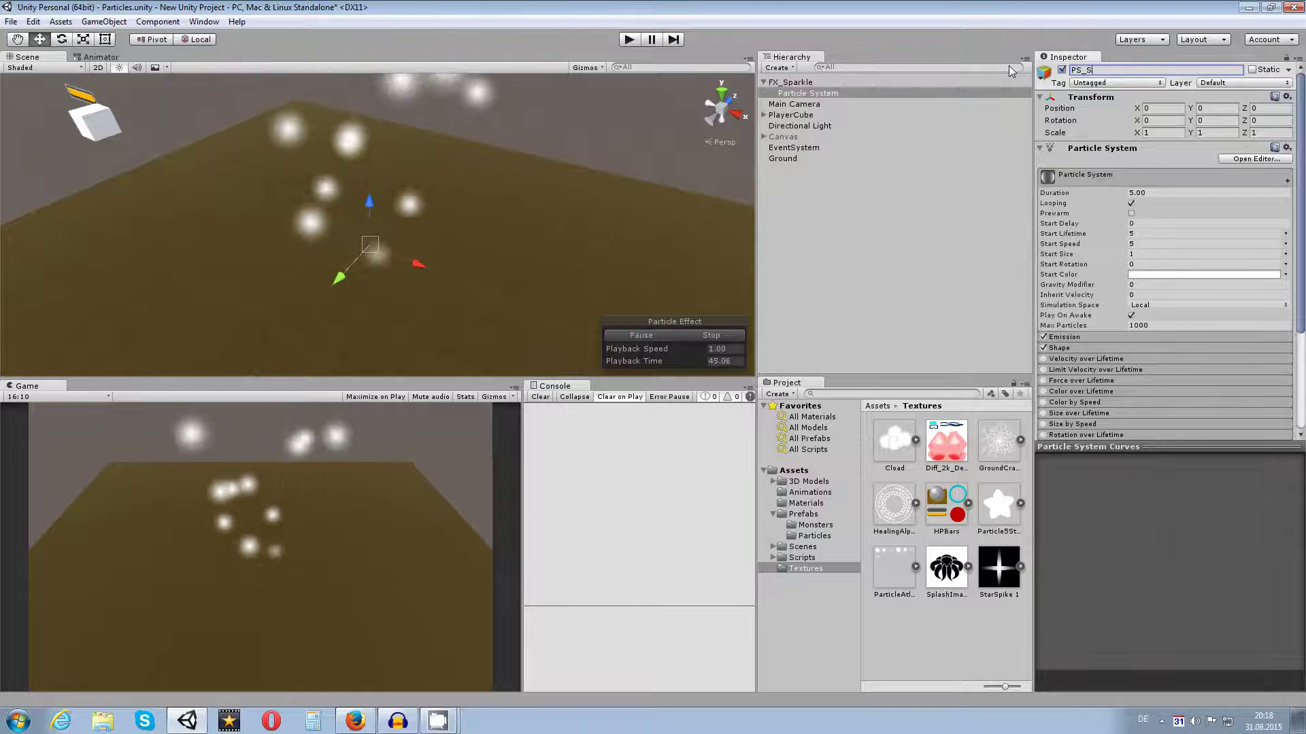
type("parkle")
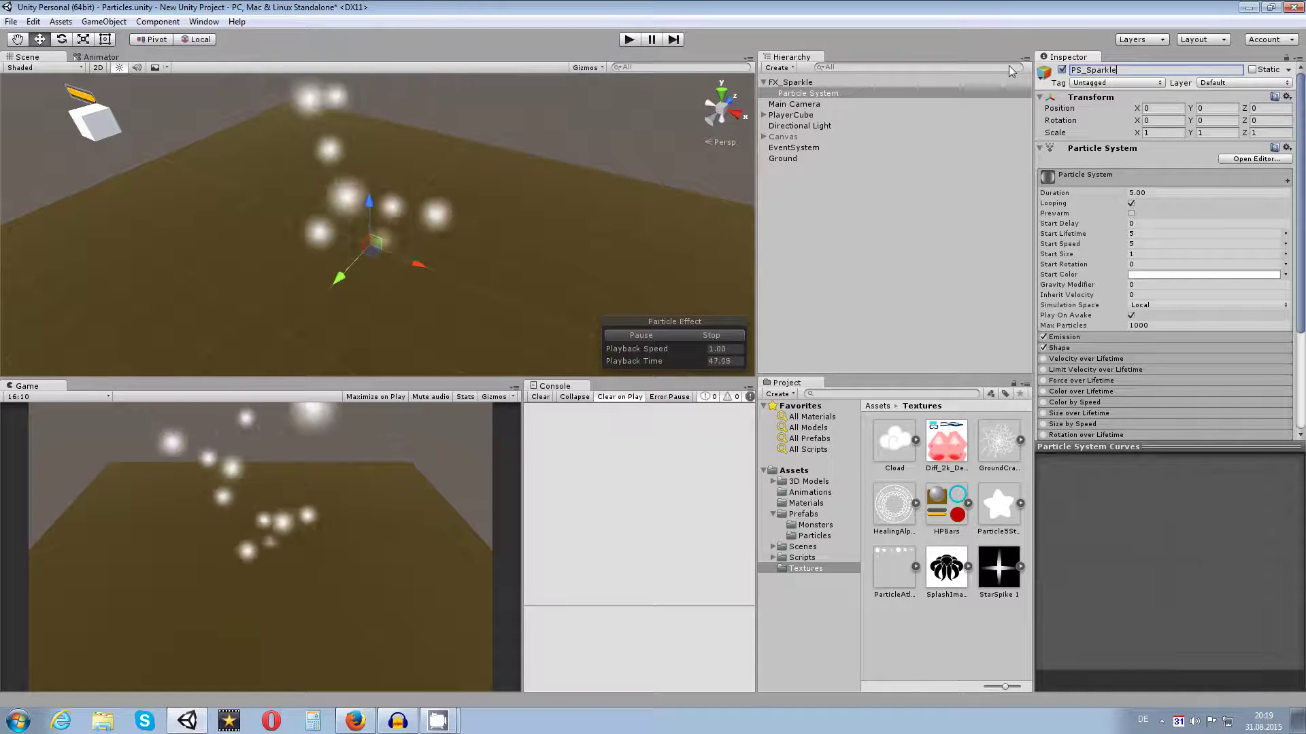
key("Return")
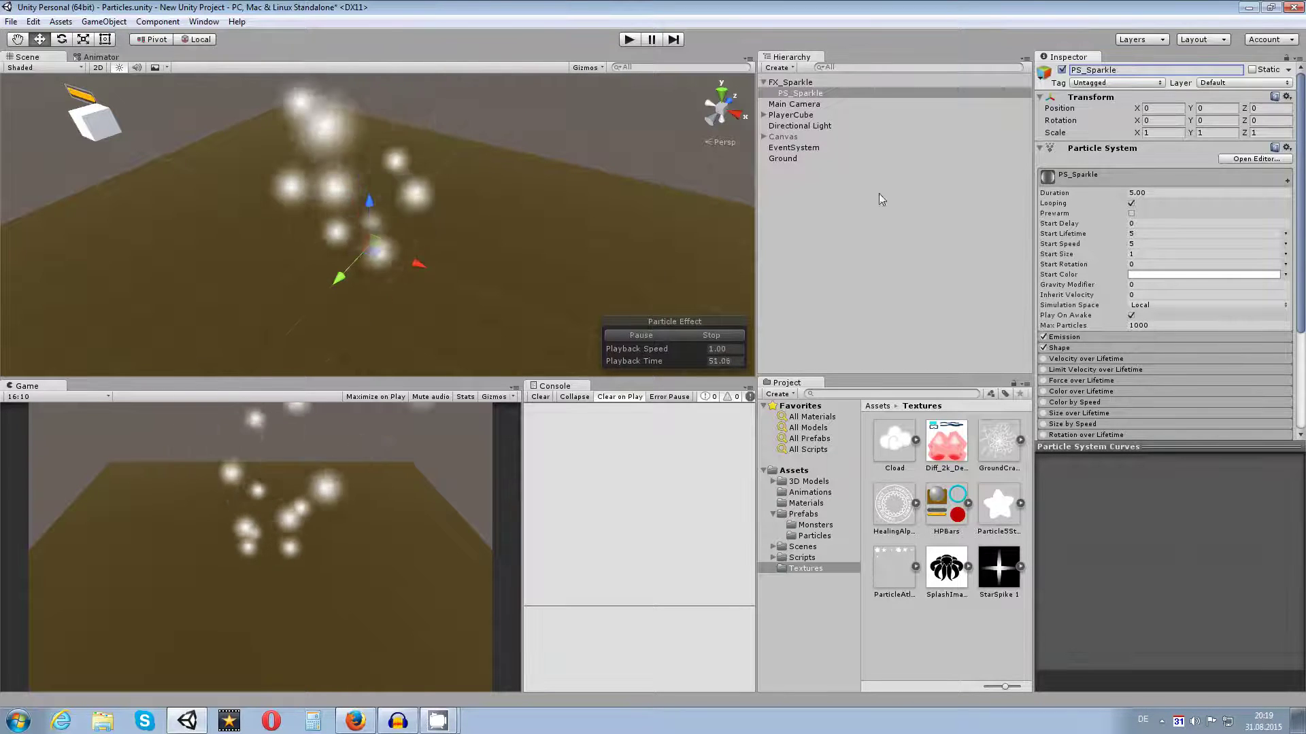
- Expand the Renderer module of PS_Sparkle to show its material setting
scroll(1149, 256, "down", 5)
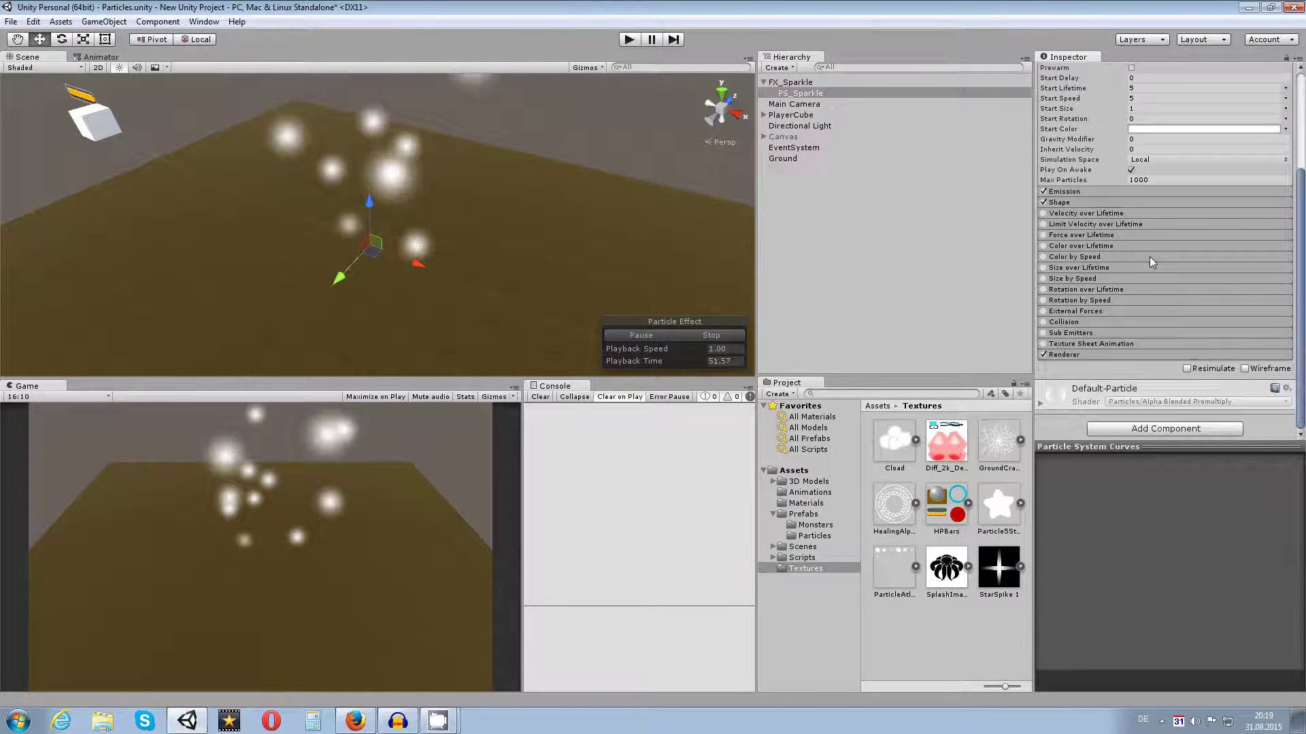
left_click(1059, 355)
scroll(1101, 344, "down", 3)
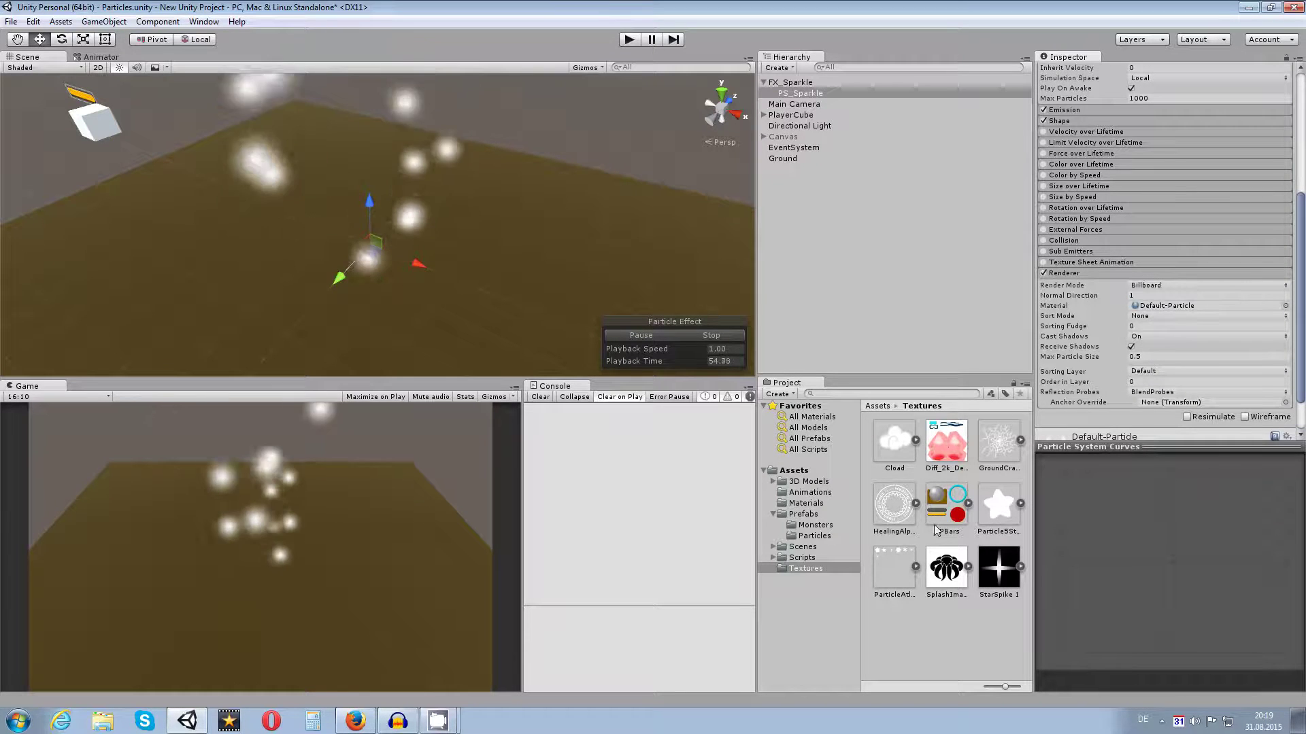
- Delete the Stars0011 material from the project's Materials folder
left_click(806, 504)
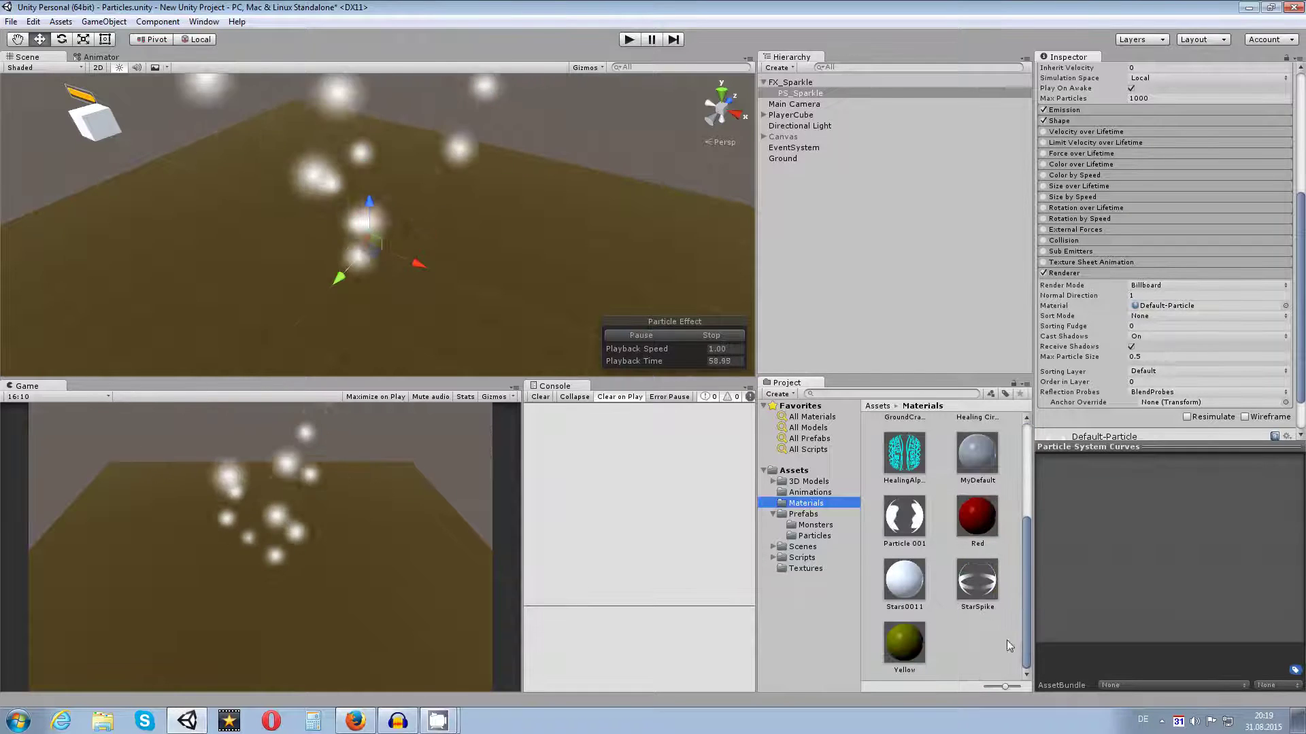
left_click(905, 581)
key("Delete")
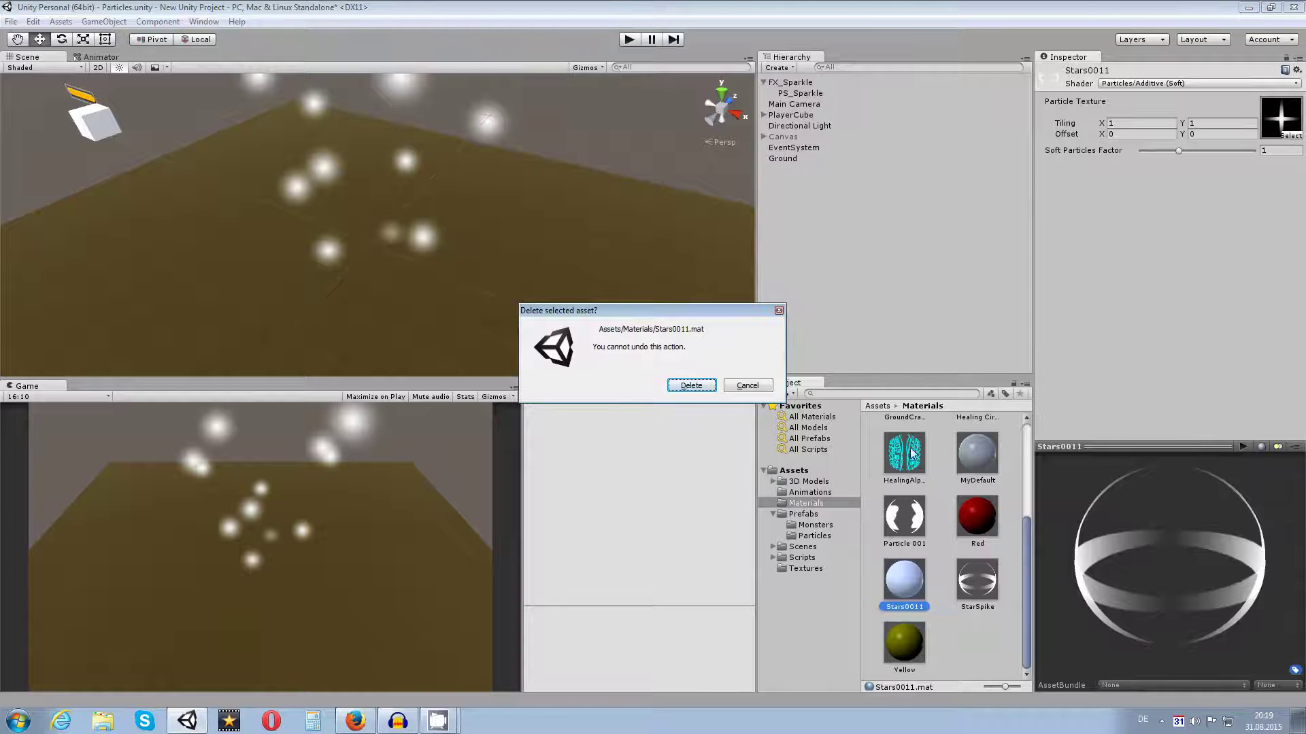
left_click(698, 386)
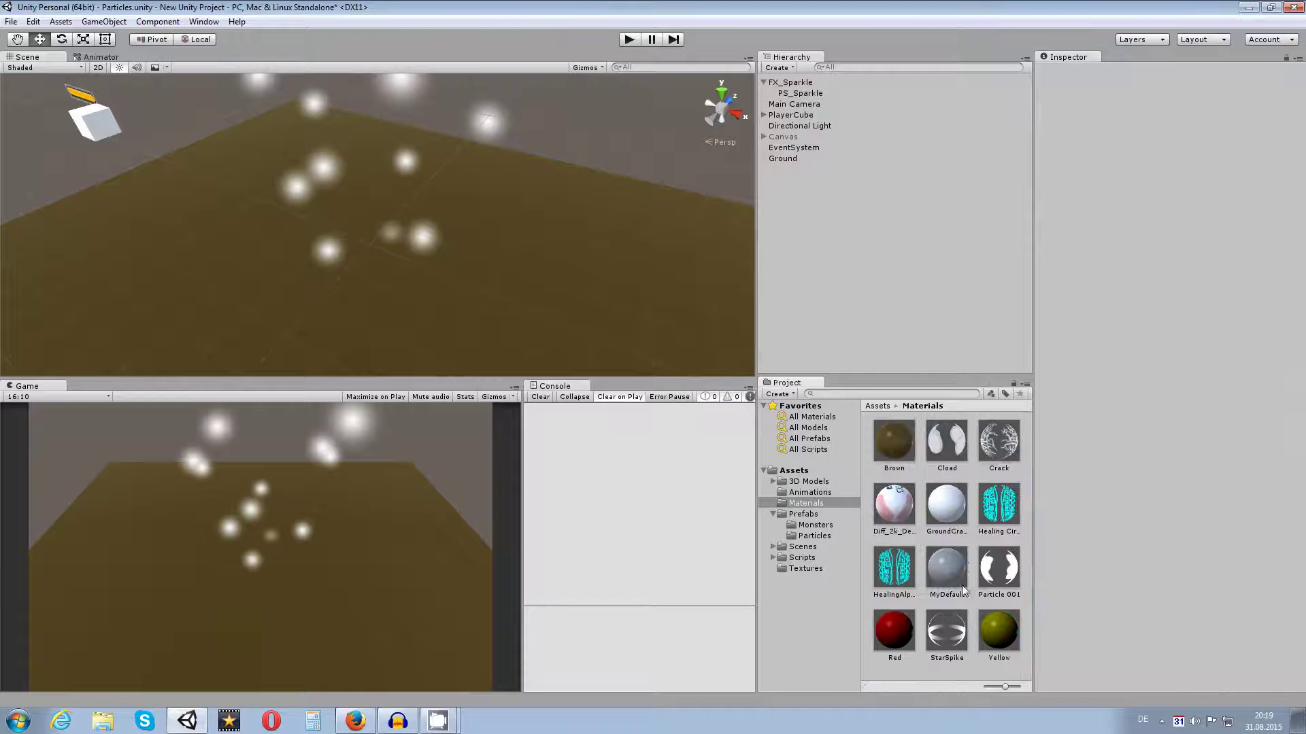
- Assign the StarSpike material to the Renderer module of PS_Sparkle
left_click(947, 631)
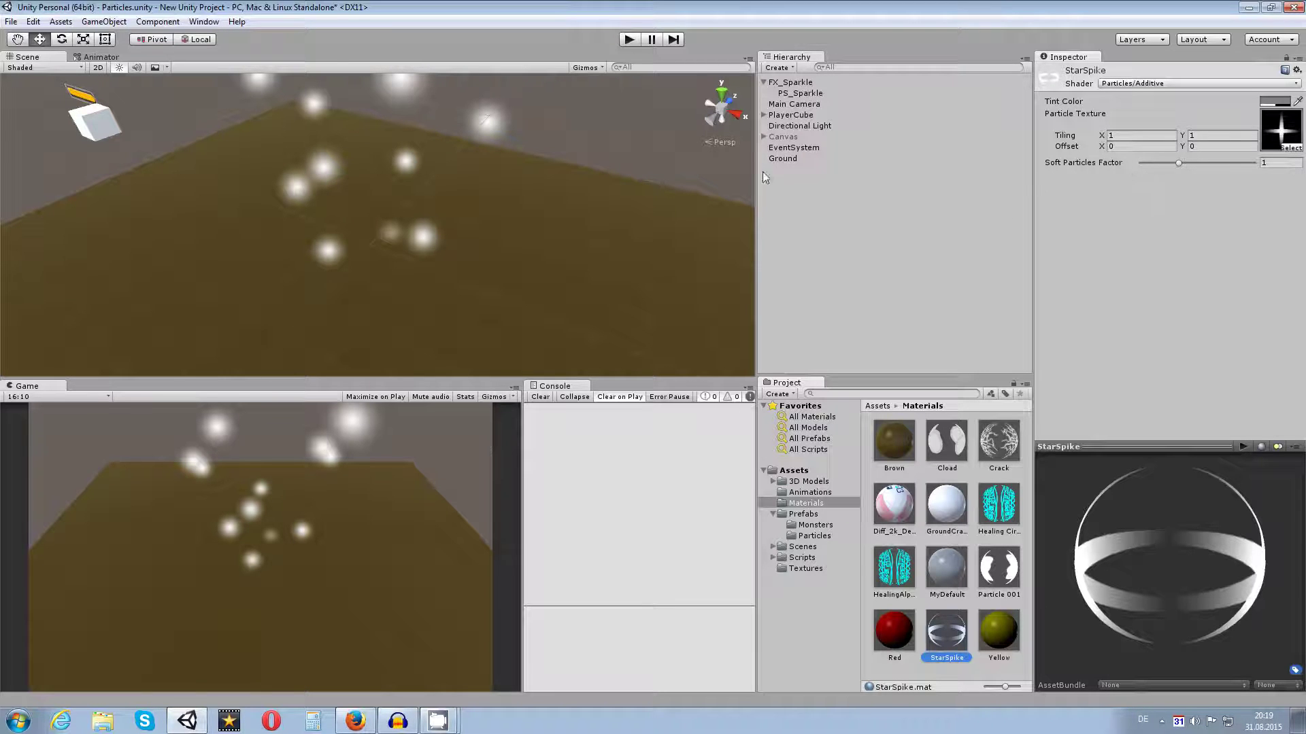
left_click(797, 83)
left_click(782, 94)
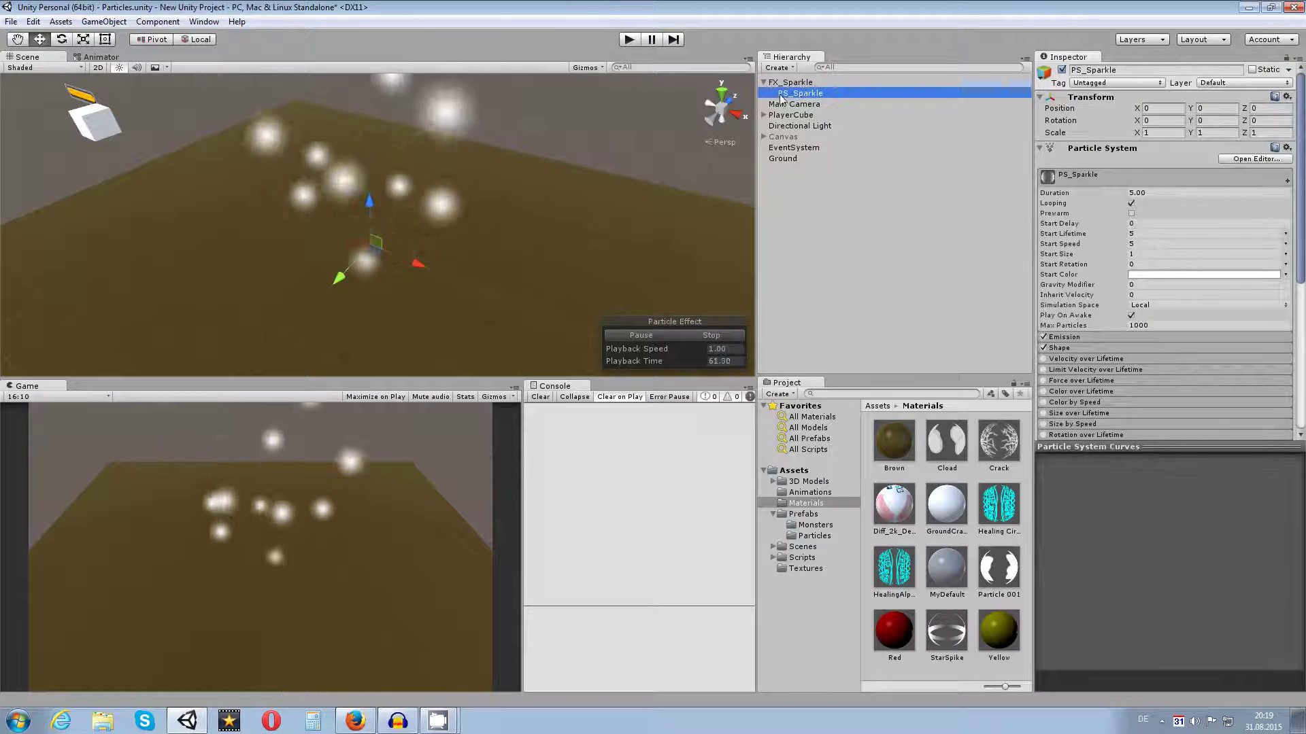
scroll(1234, 336, "down", 5)
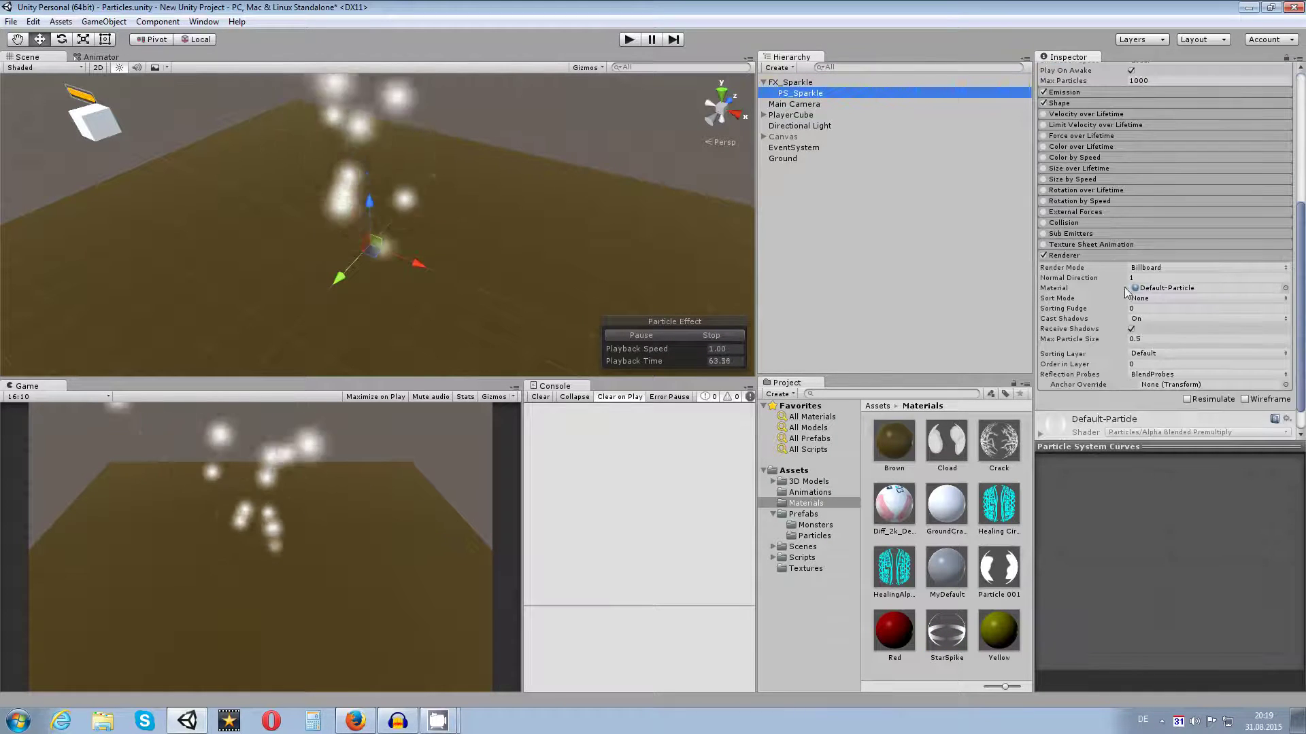
left_click_drag(955, 628, 1164, 294)
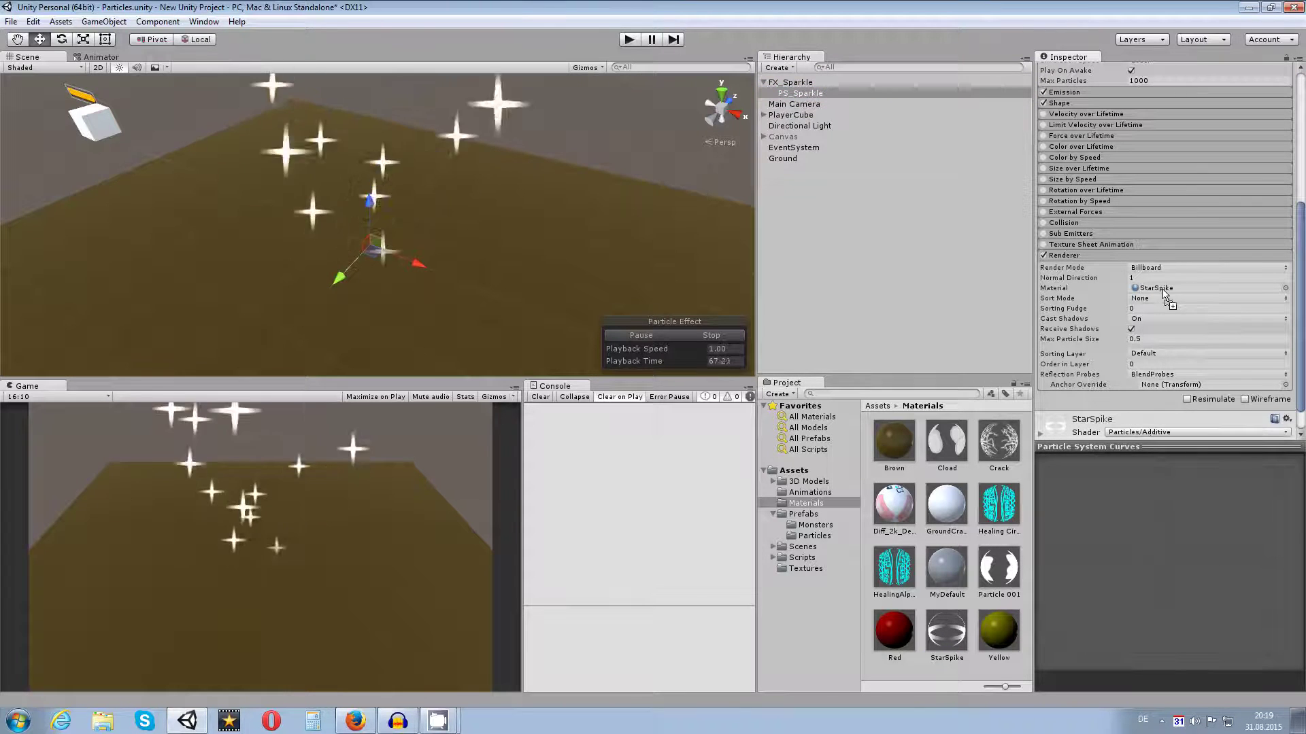
- Raise the FX_Sparkle object above the ground to a Y position of about 3.04
left_click_drag(480, 248, 544, 251, "alt")
scroll(534, 231, "down", 3)
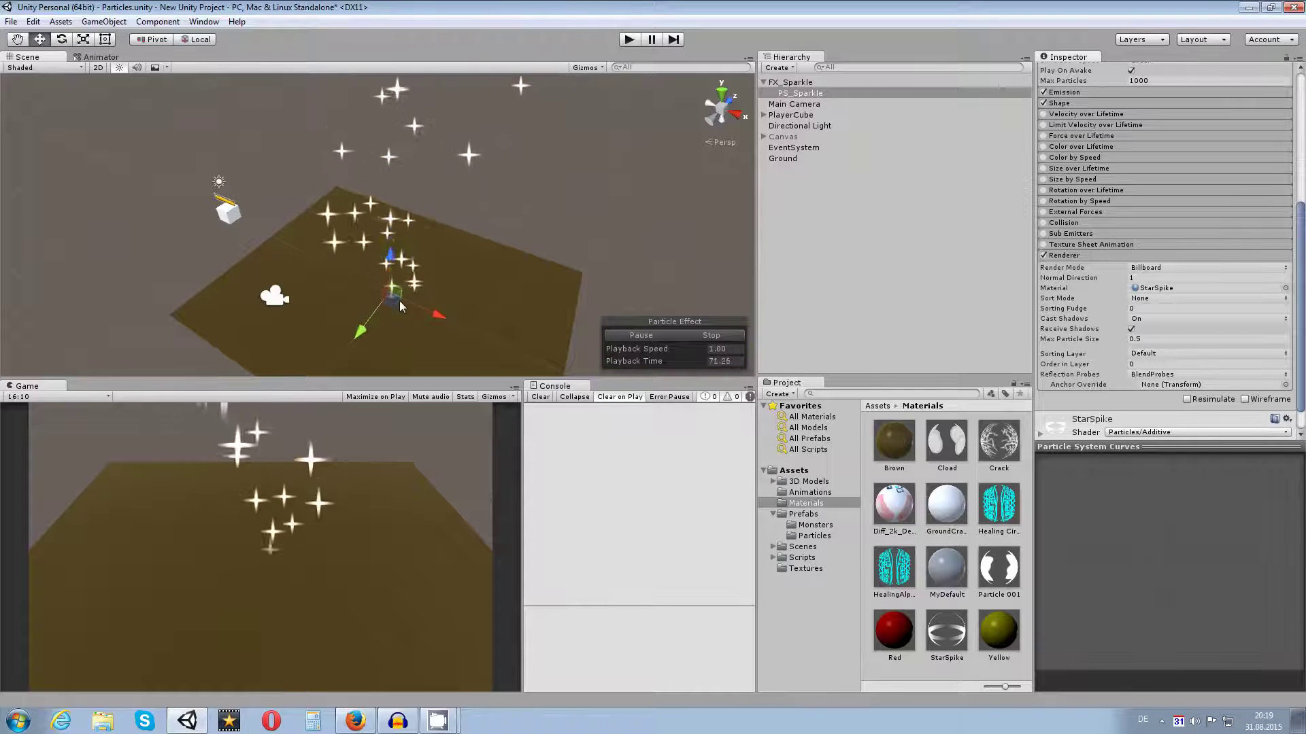
left_click_drag(398, 301, 390, 300, "alt")
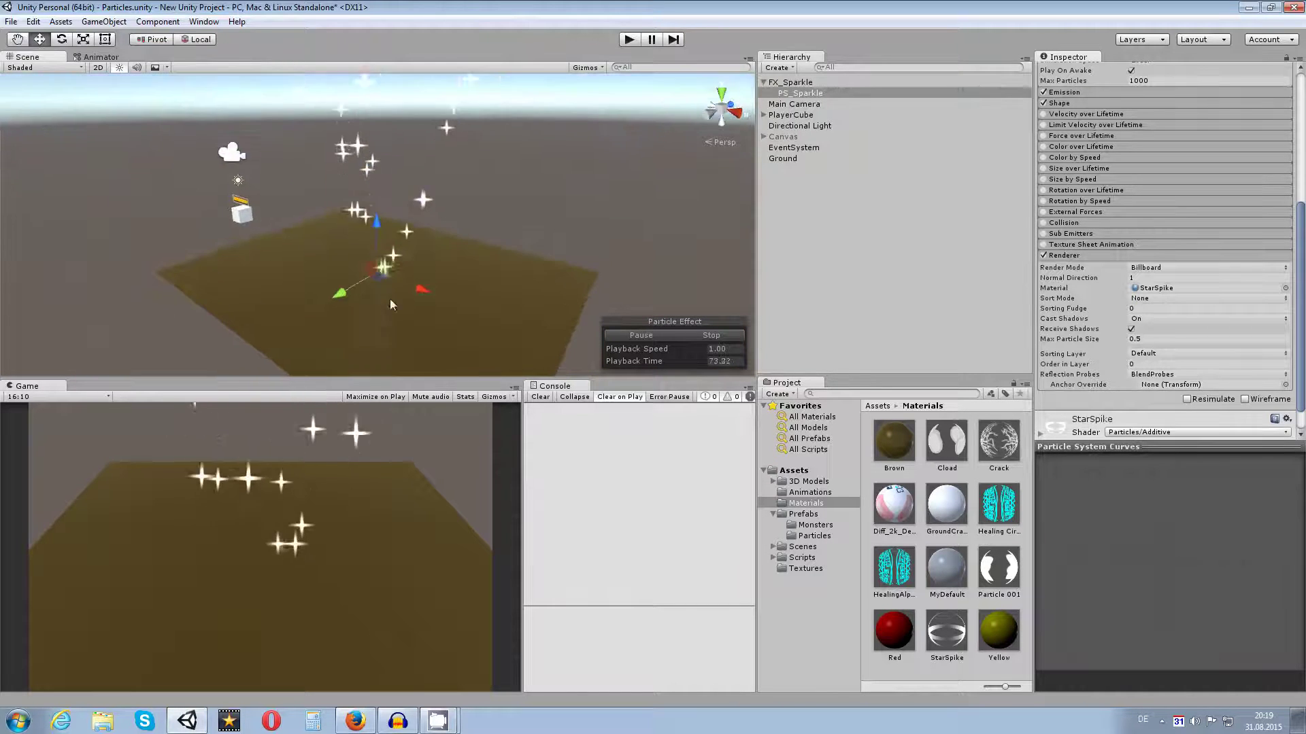
scroll(390, 299, "up", 5)
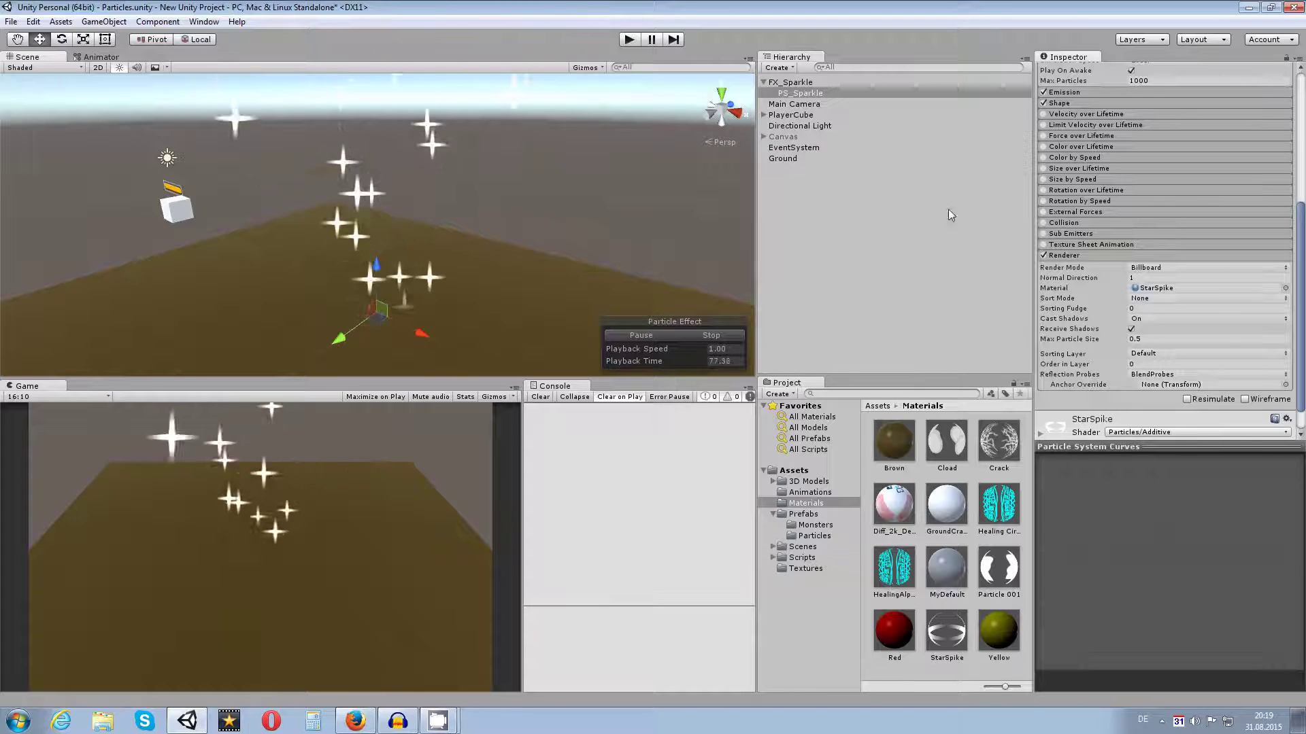
scroll(457, 288, "up", 3)
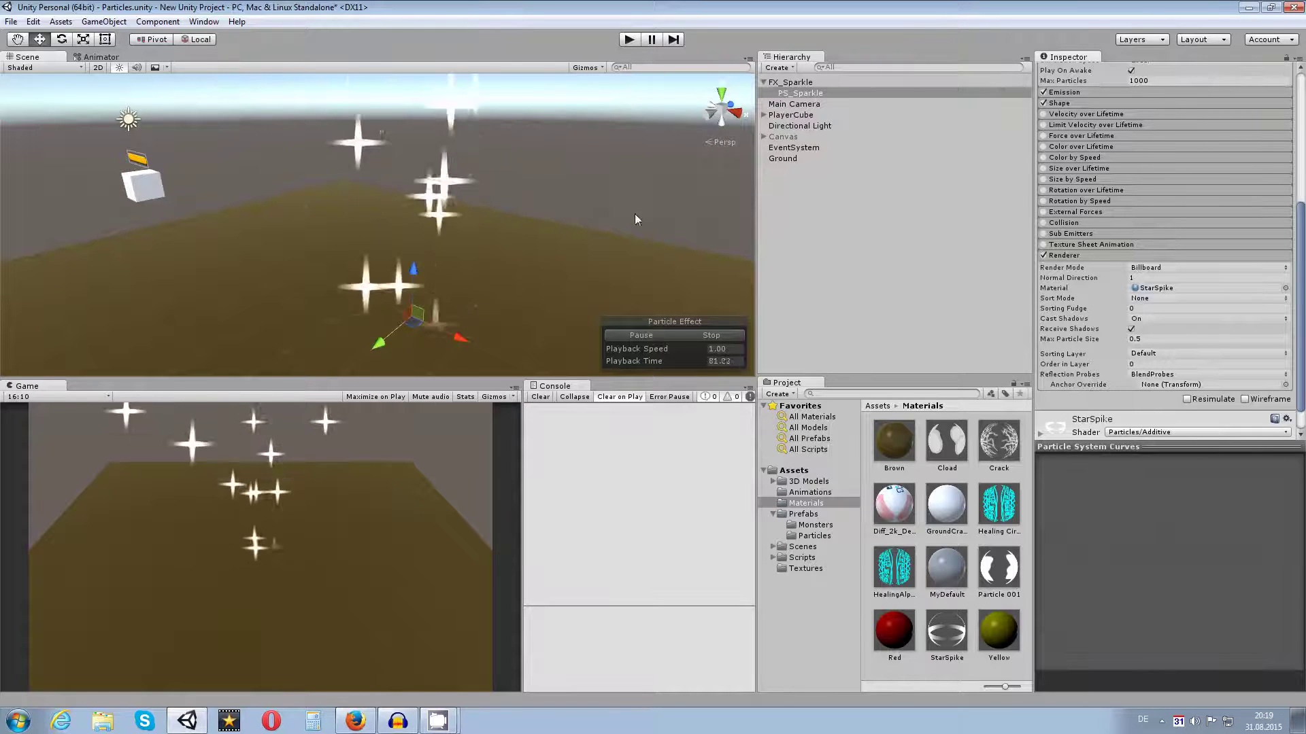
left_click(496, 232)
scroll(496, 247, "down", 3)
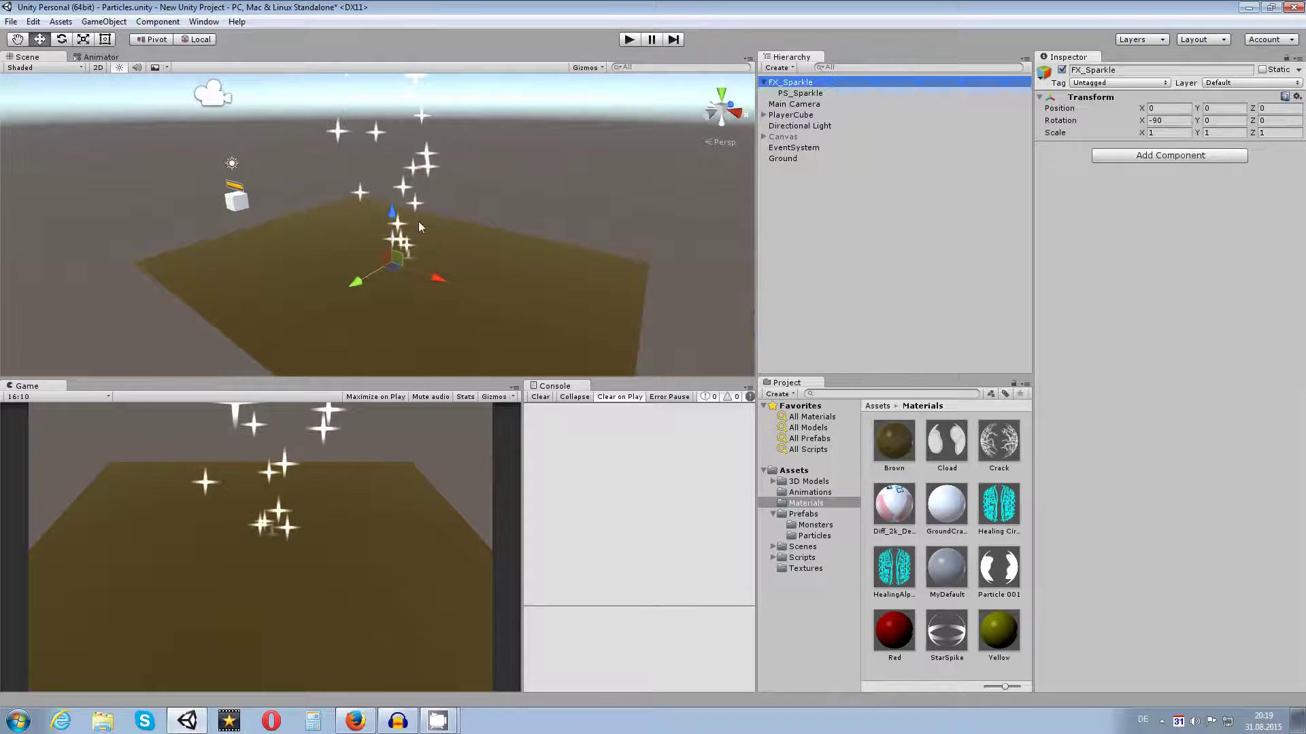
left_click_drag(394, 217, 400, 158)
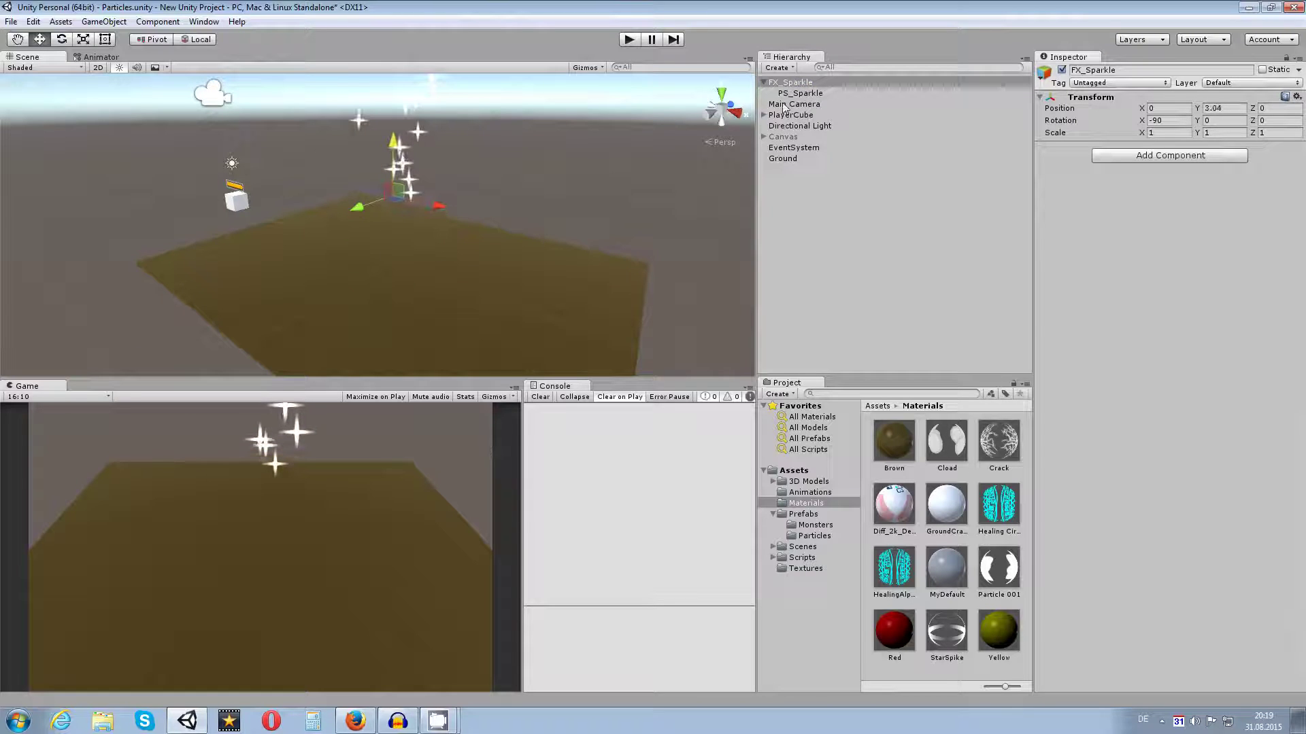
- Set the Start Speed of the PS_Sparkle particle system to 0
scroll(517, 204, "up", 4)
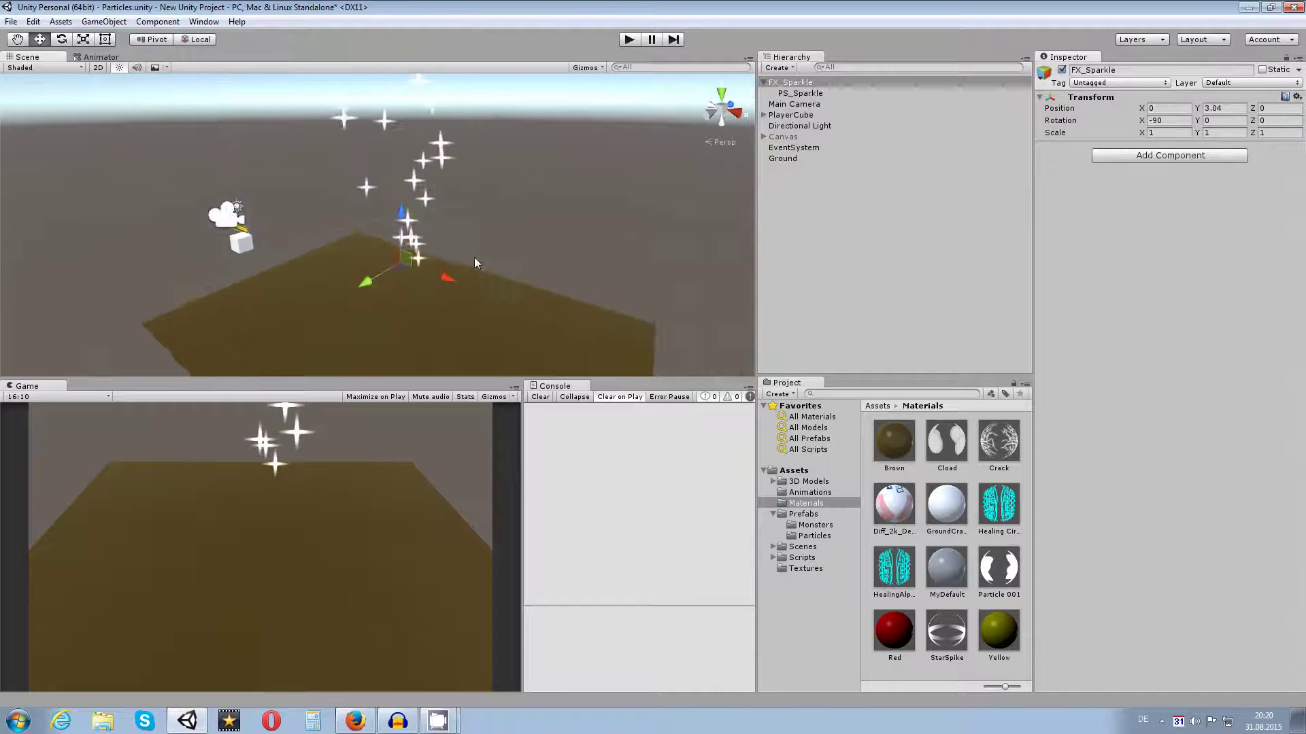
left_click(833, 93)
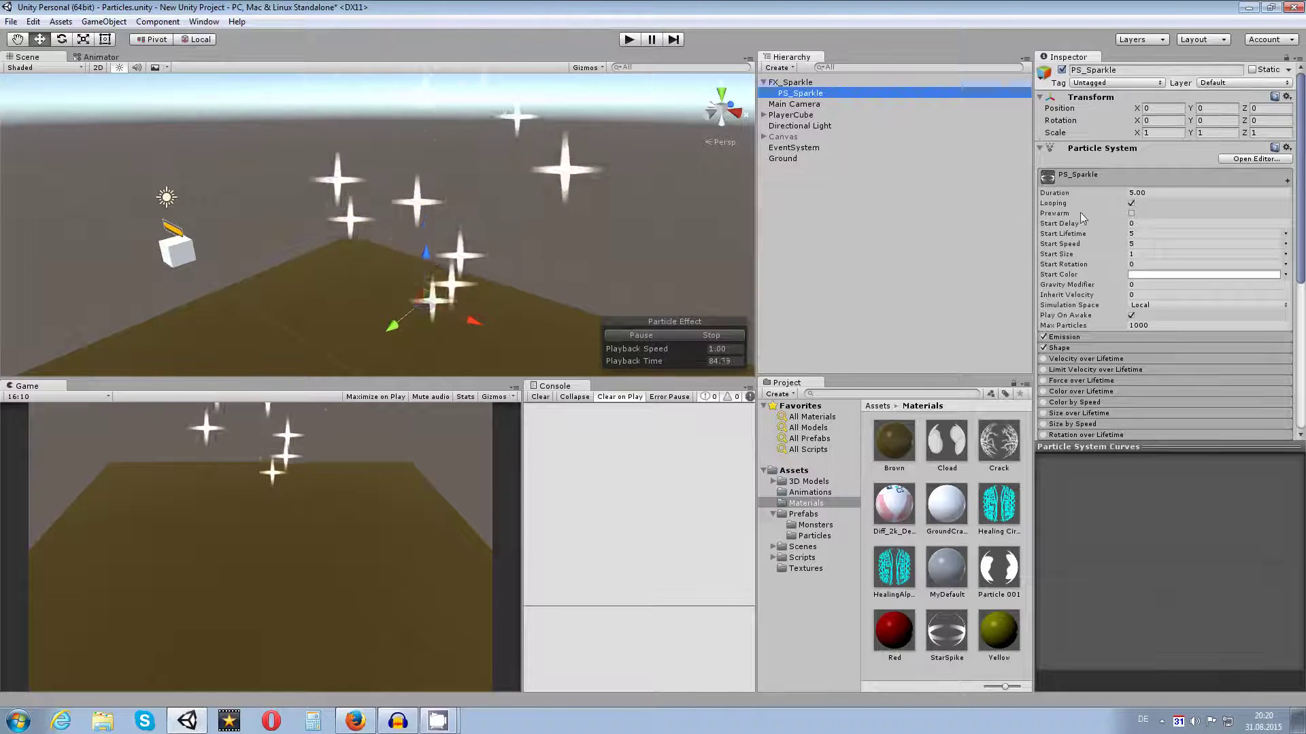
left_click(1132, 243)
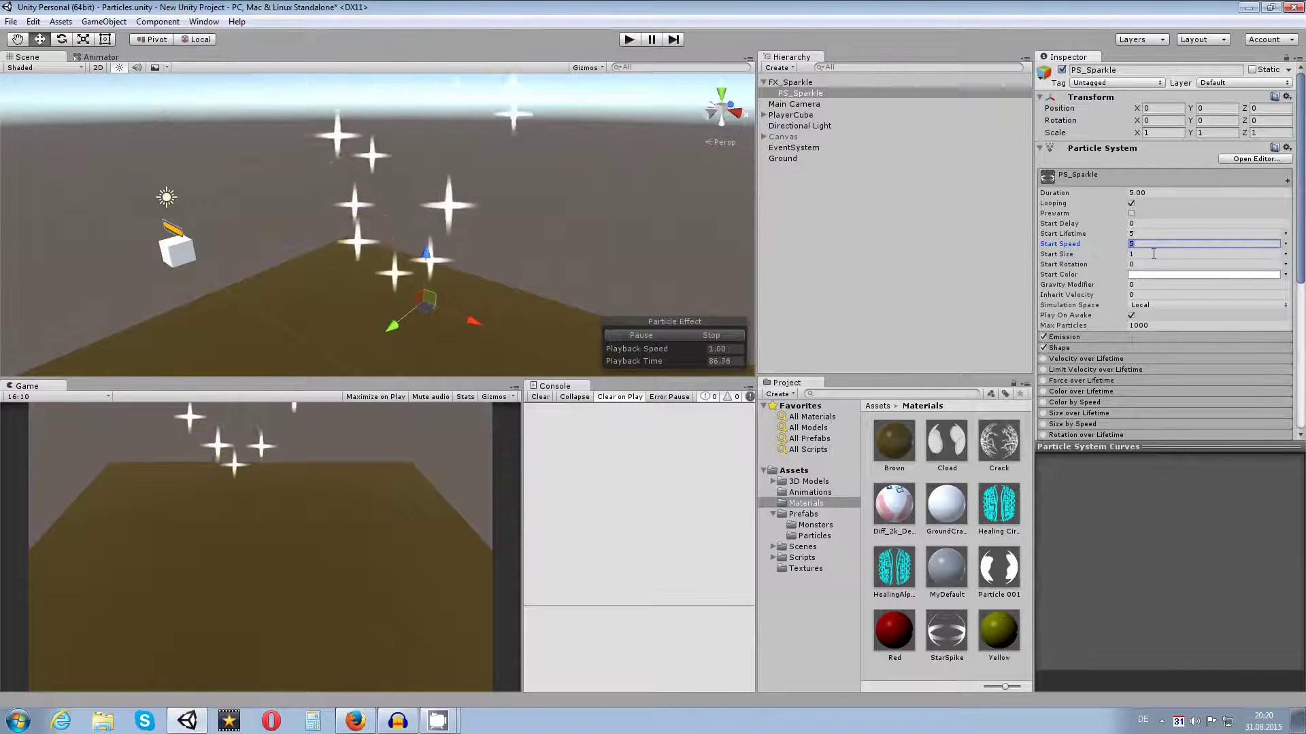
type("0")
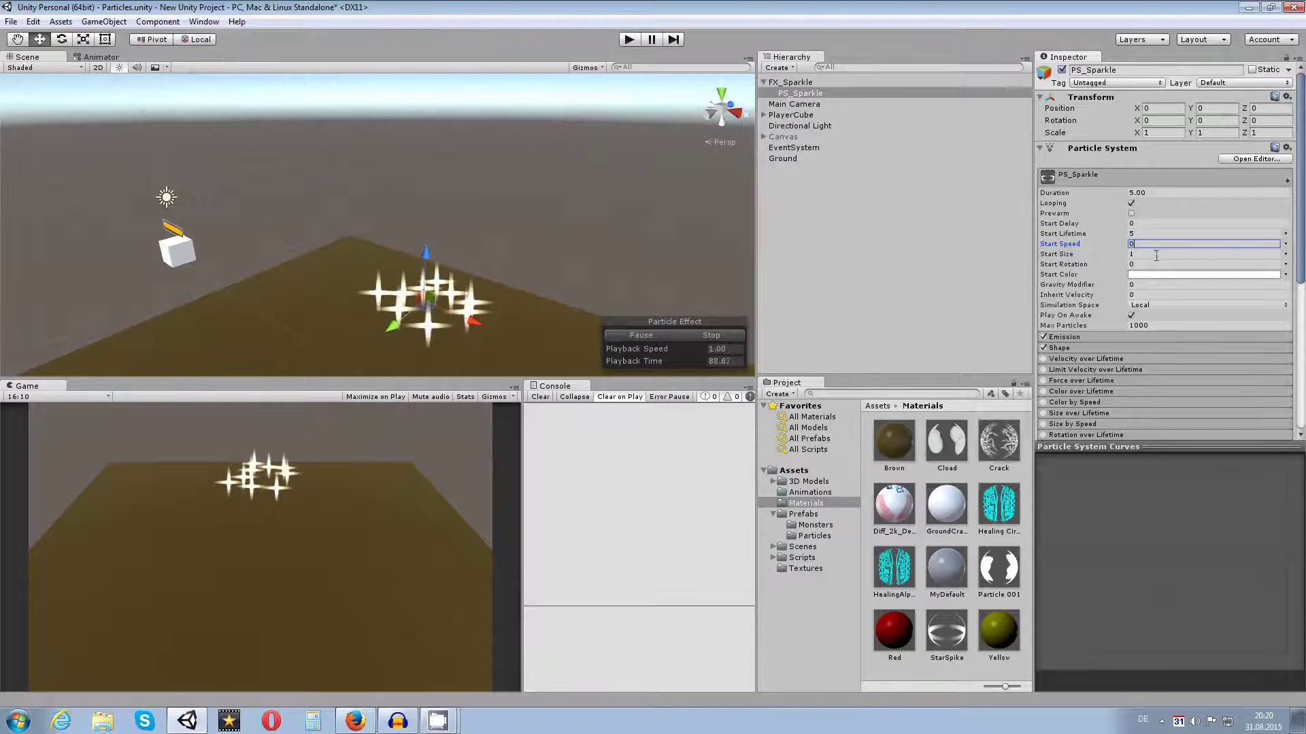
- Change the emitter shape of PS_Sparkle to Sphere and reduce its radius to 0.01
left_click_drag(401, 323, 449, 163, "alt")
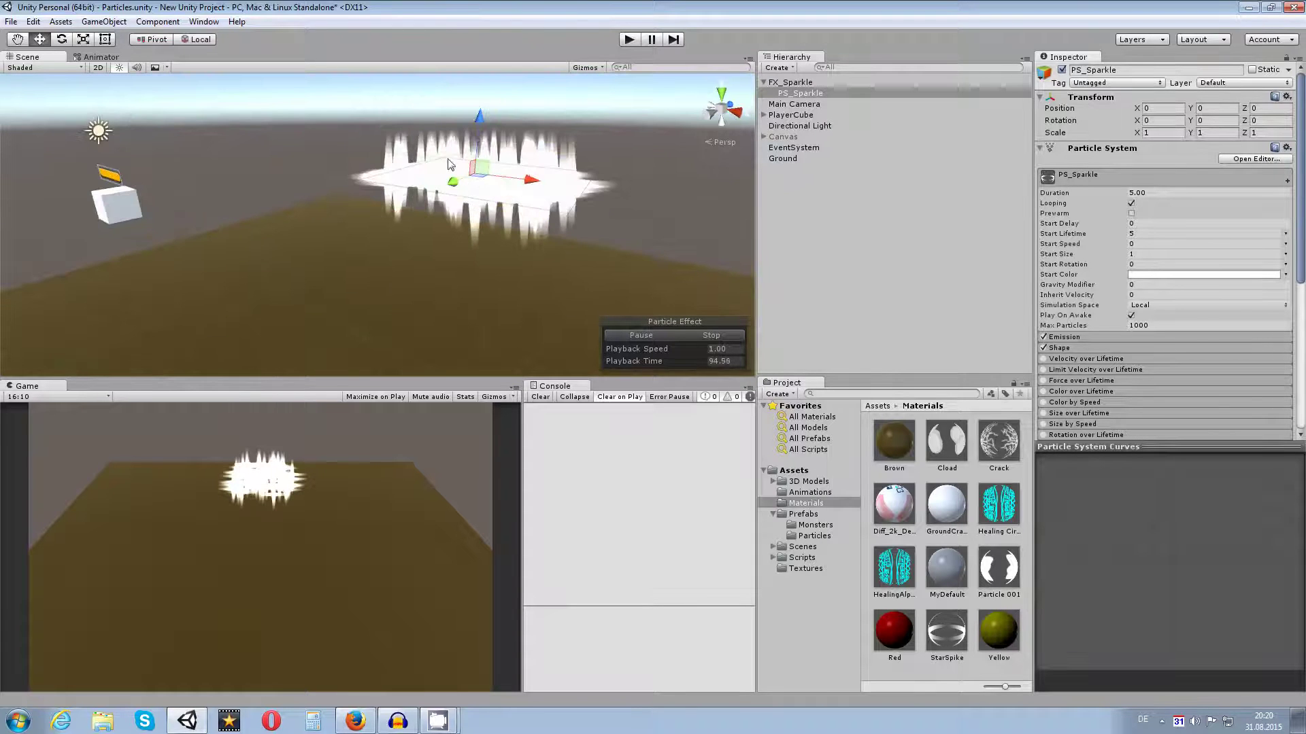
left_click_drag(554, 204, 512, 207, "alt")
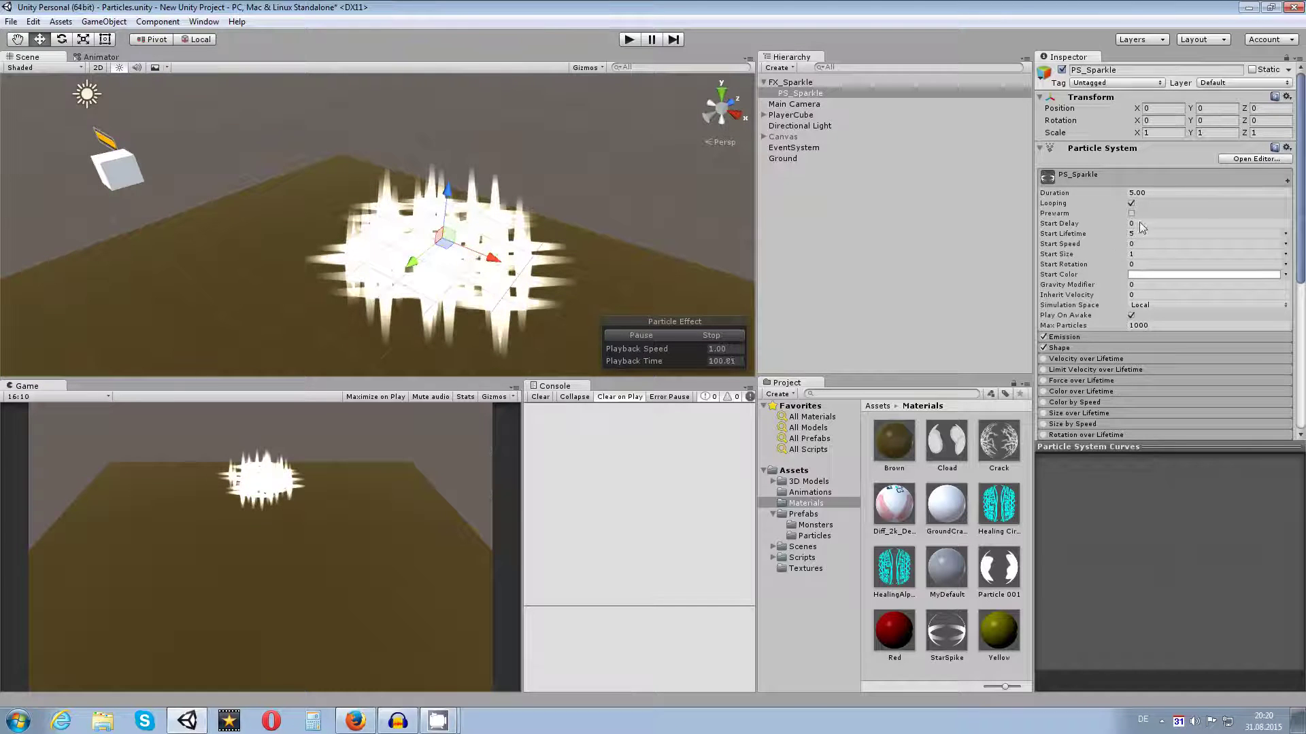
left_click(1061, 348)
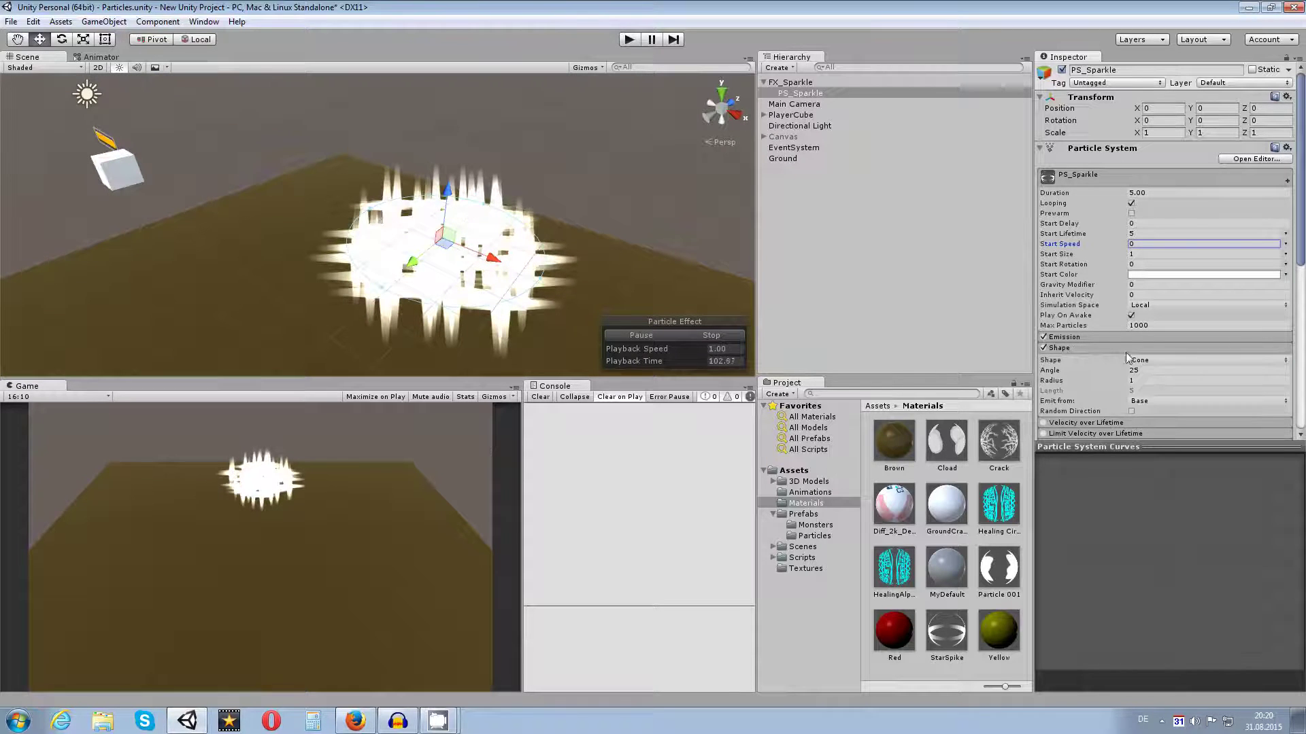
left_click(1151, 361)
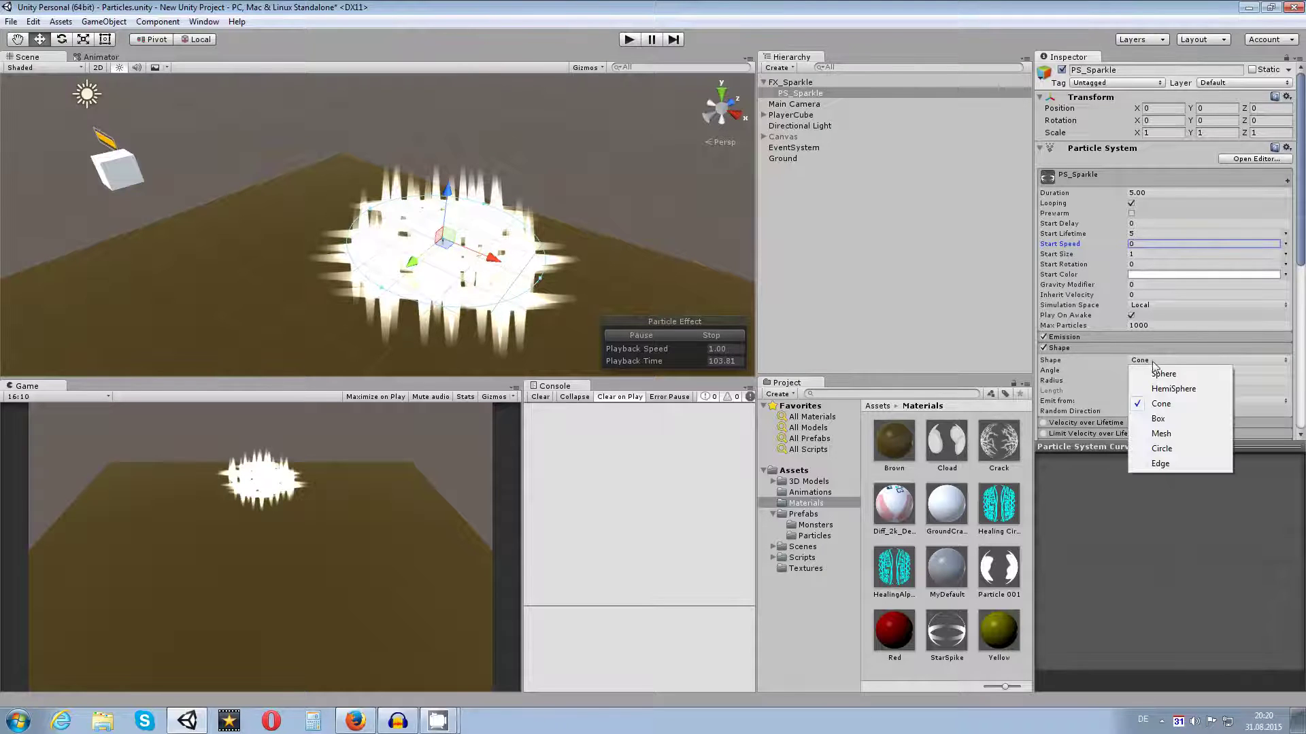
left_click(1161, 375)
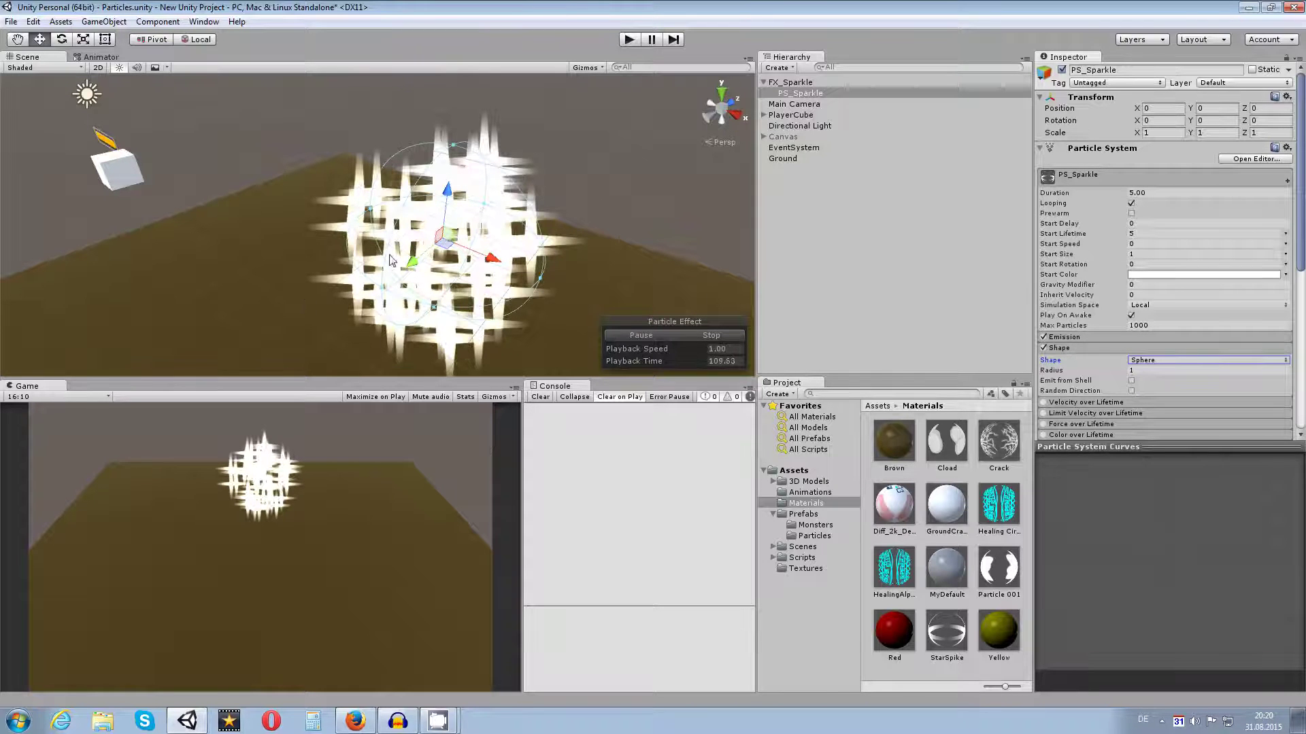
left_click_drag(558, 255, 521, 195, "alt")
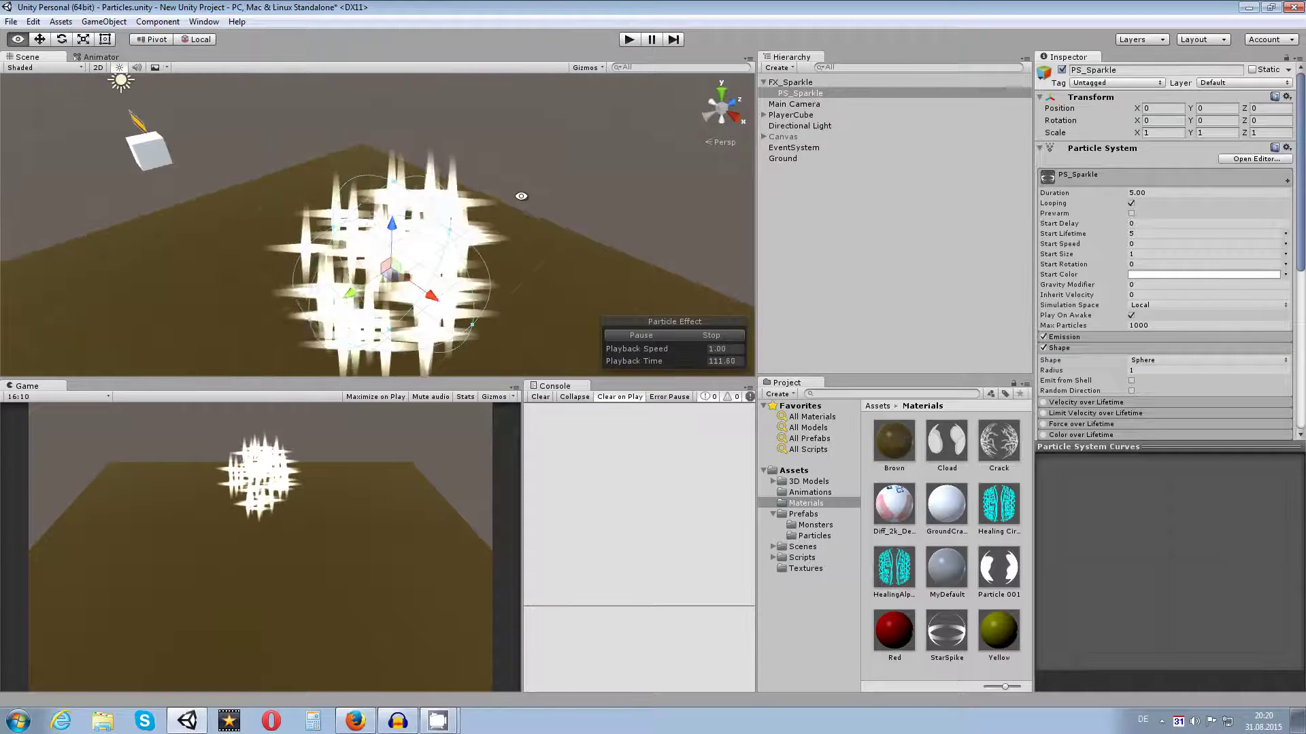
left_click_drag(1072, 365, 881, 379)
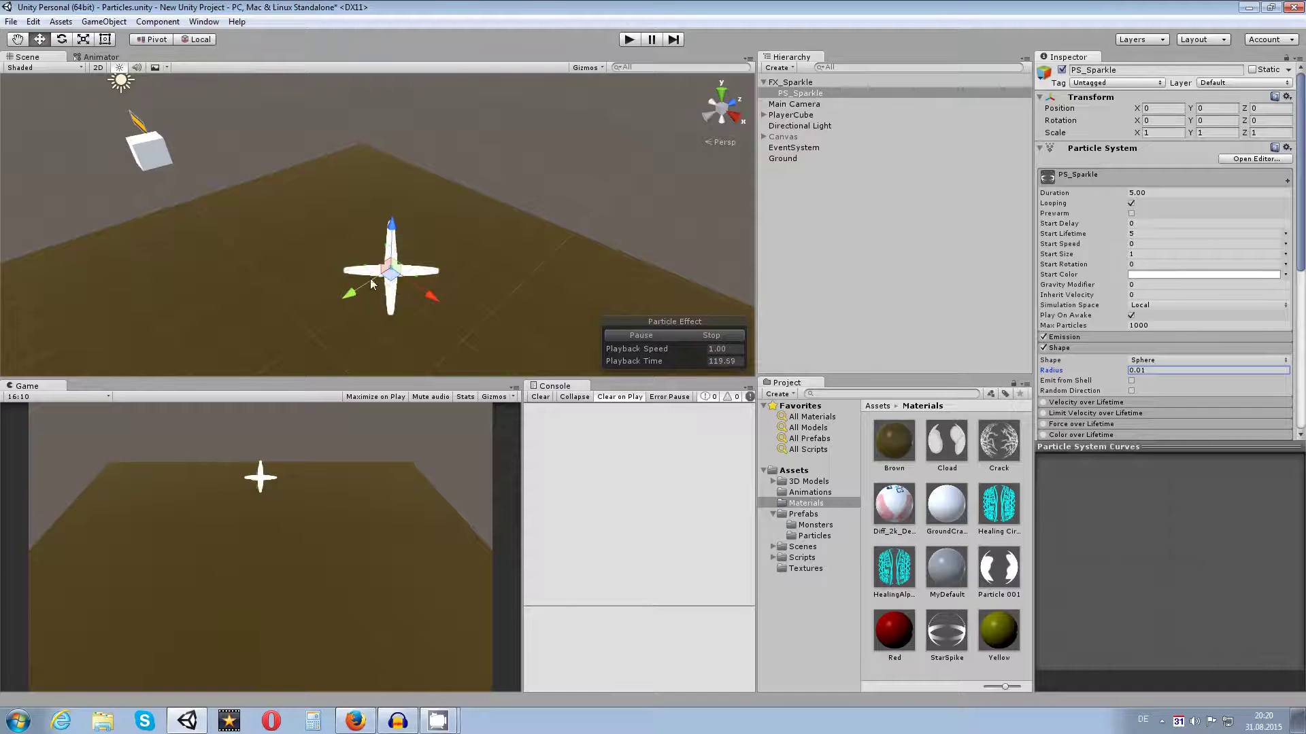
- Make PS_Sparkle's Start Rotation random between two constants, 0 and 360
scroll(372, 284, "up", 2)
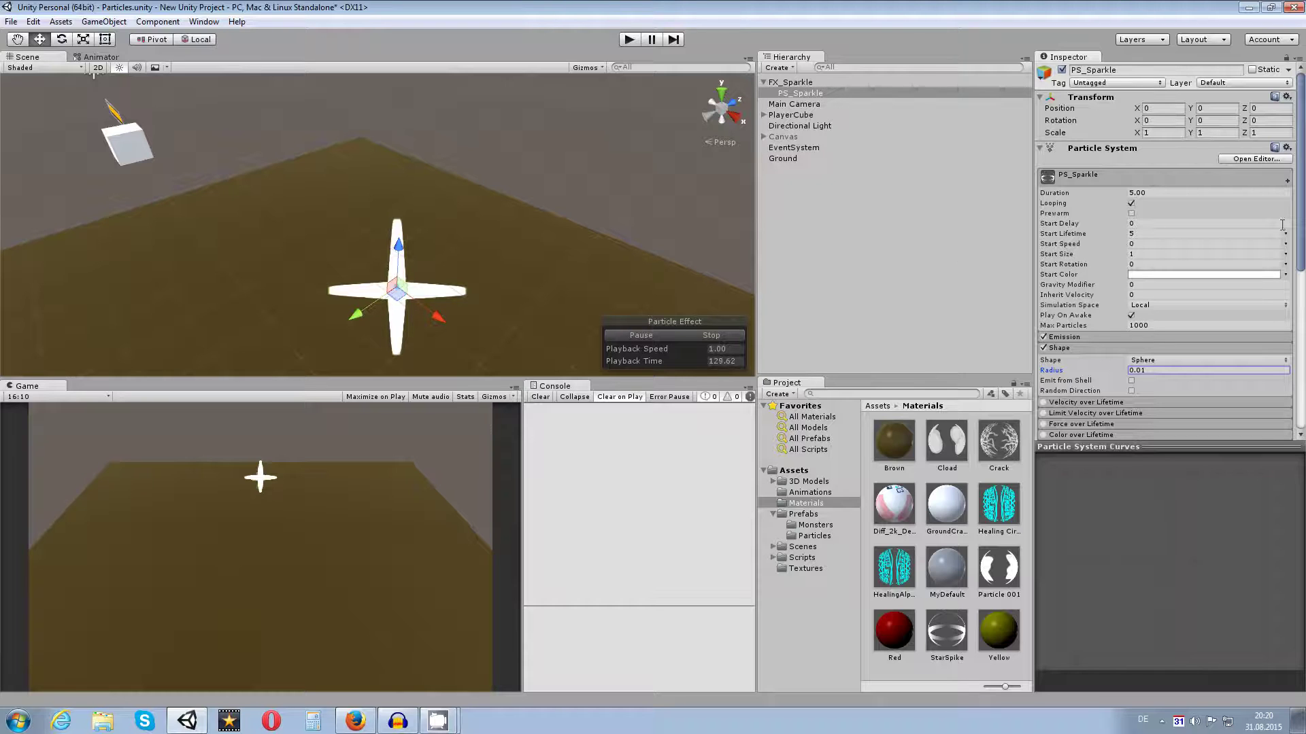
left_click(1285, 265)
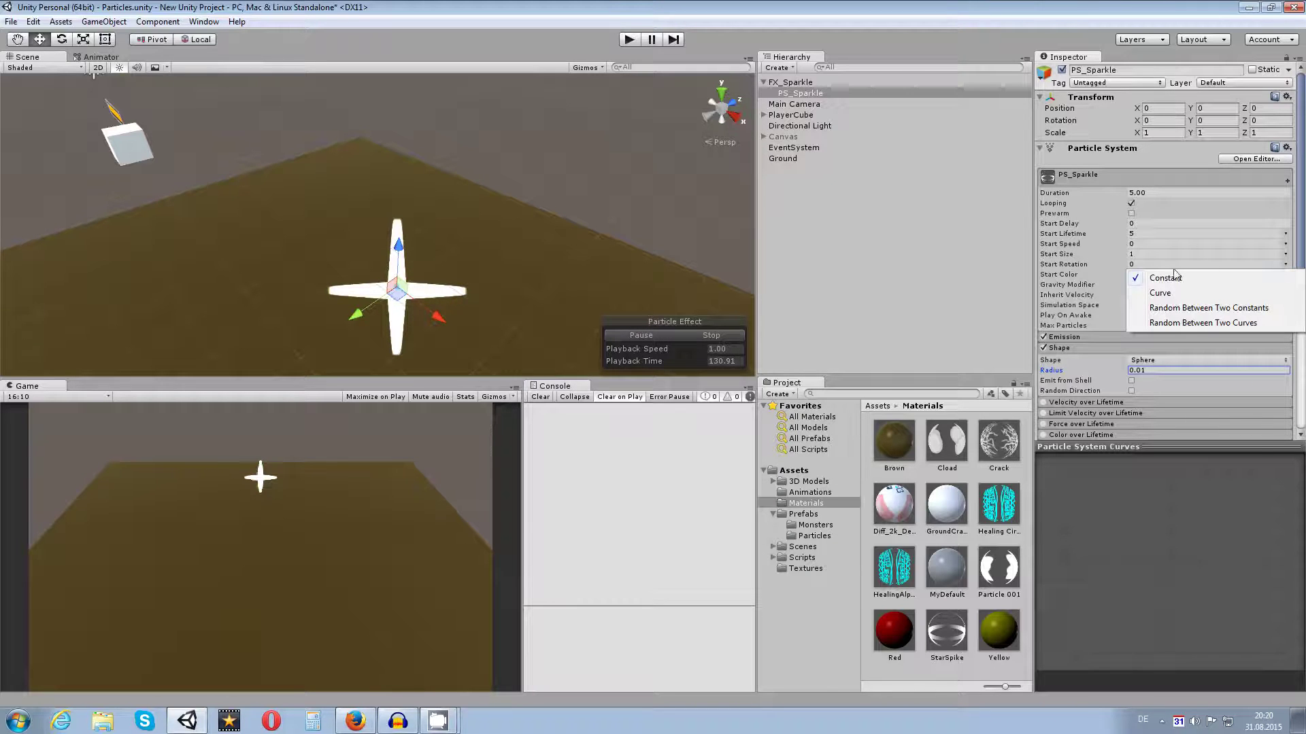
left_click(1291, 274)
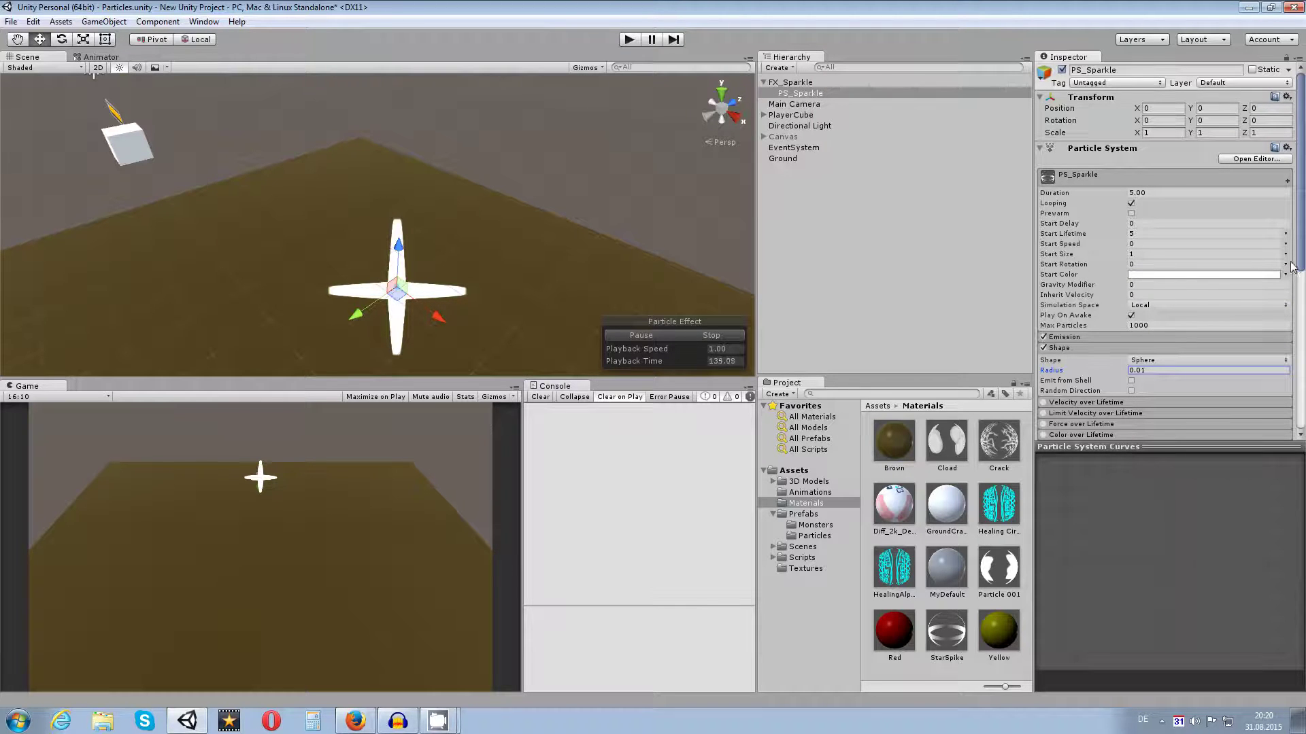
left_click(1286, 265)
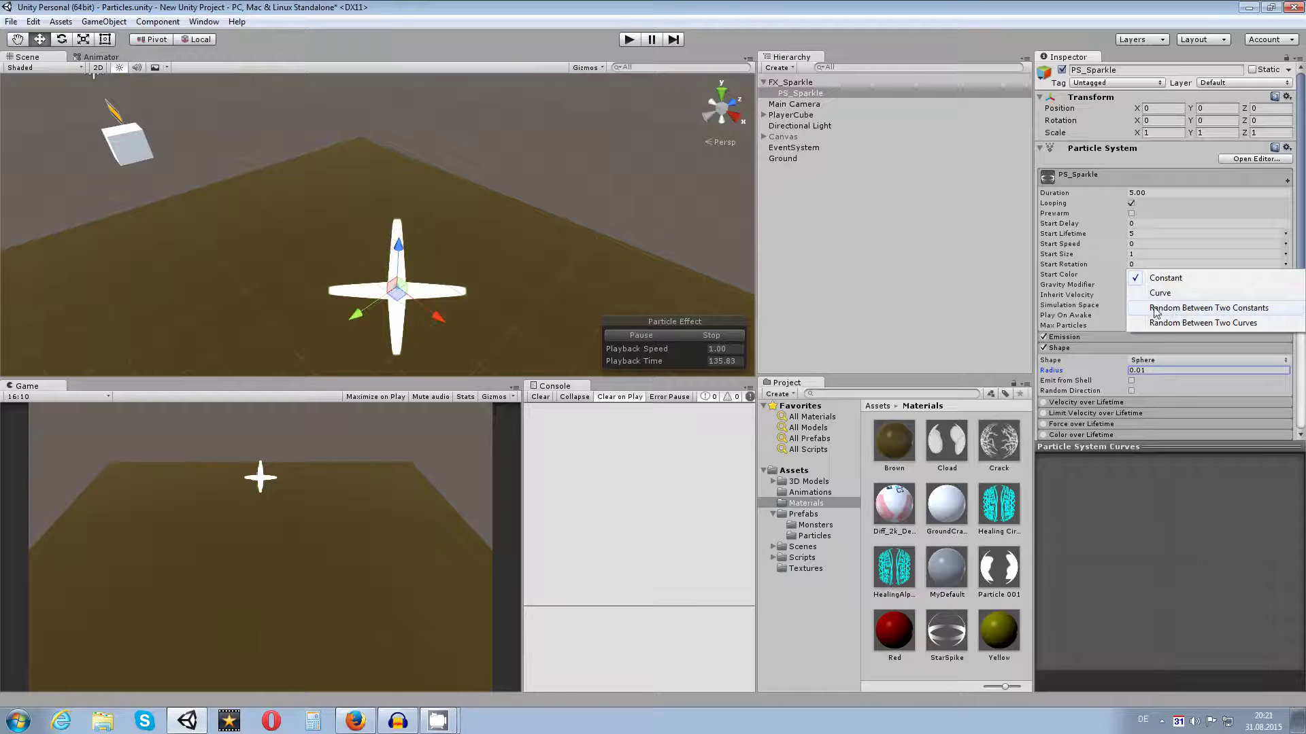
left_click(1212, 310)
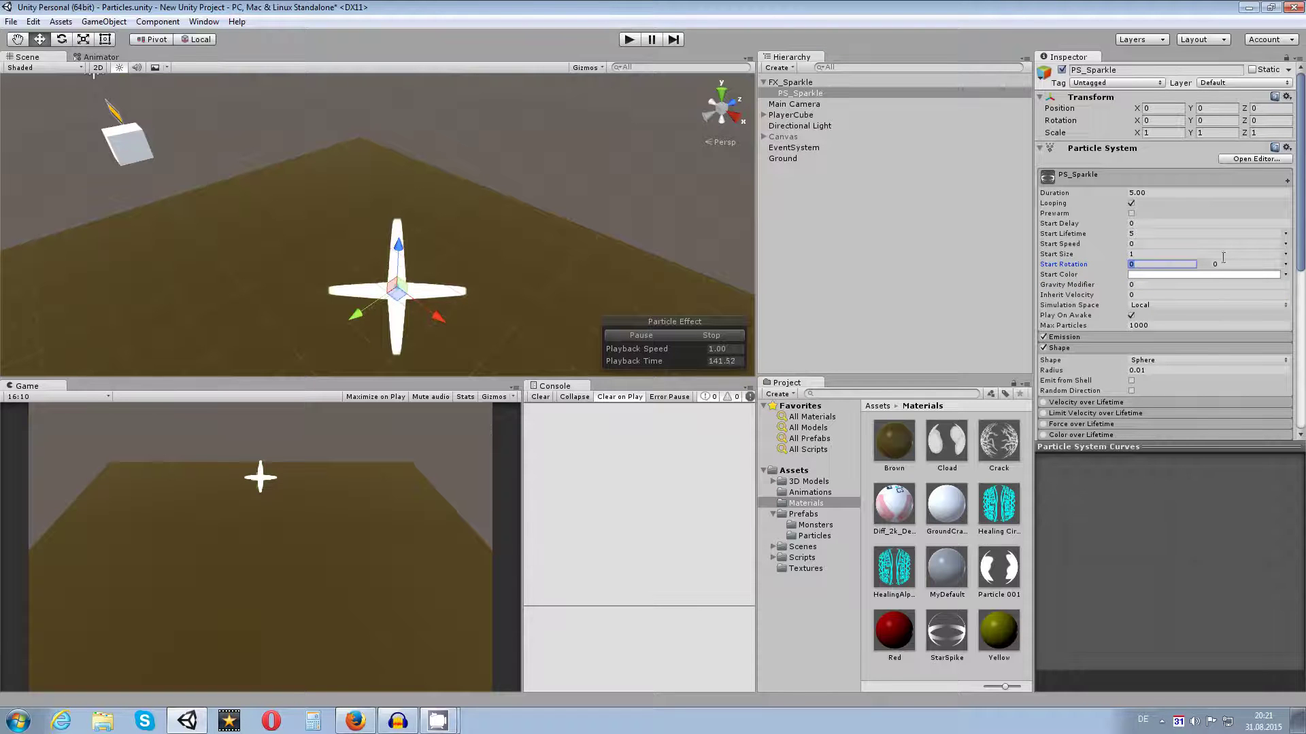
type("360")
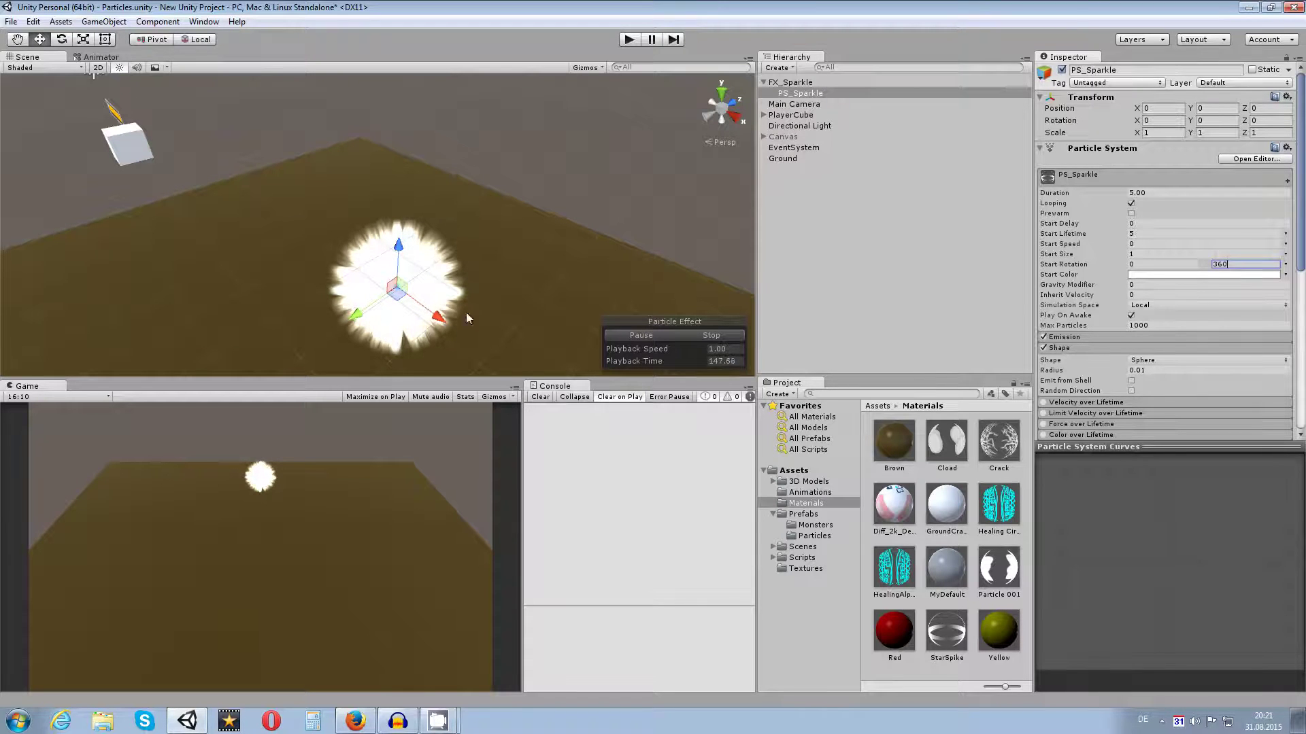
- Examine the randomly rotated sparkle particles in the scene from several distances and angles
left_click(403, 251)
key("f")
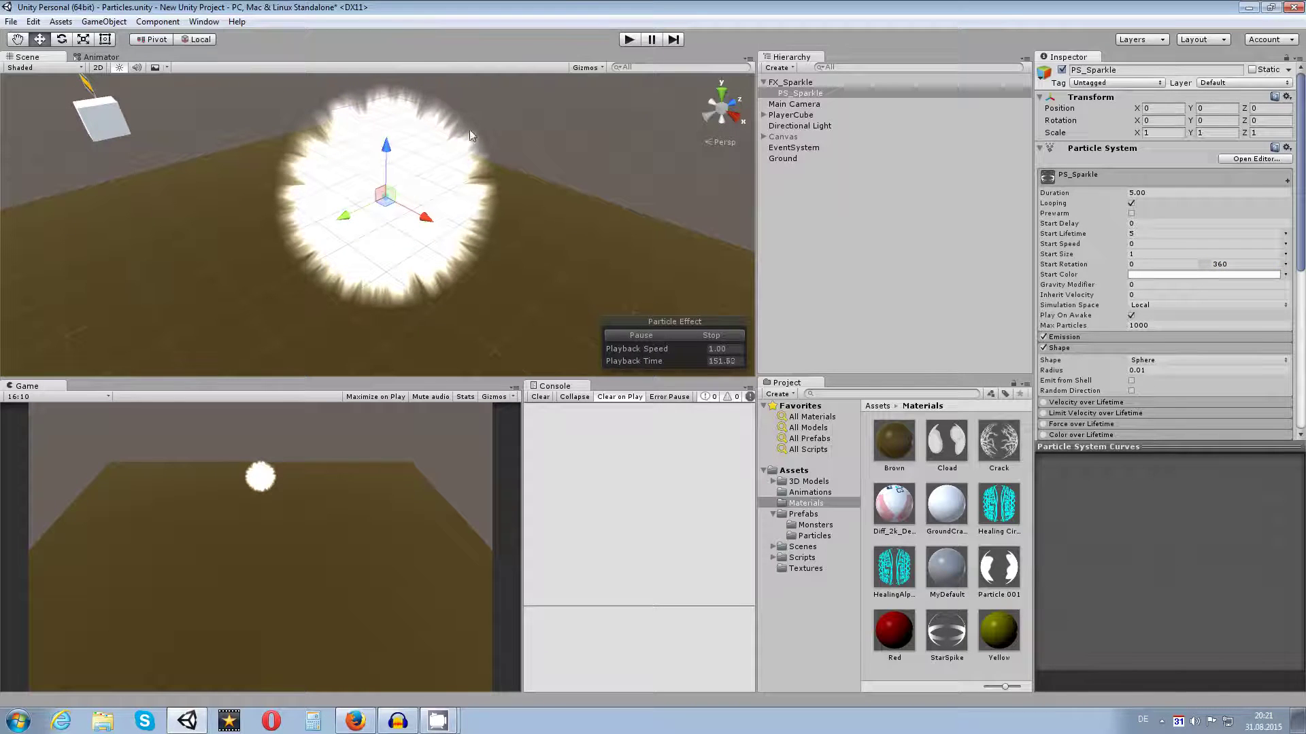
middle_click_drag(456, 140, 449, 215)
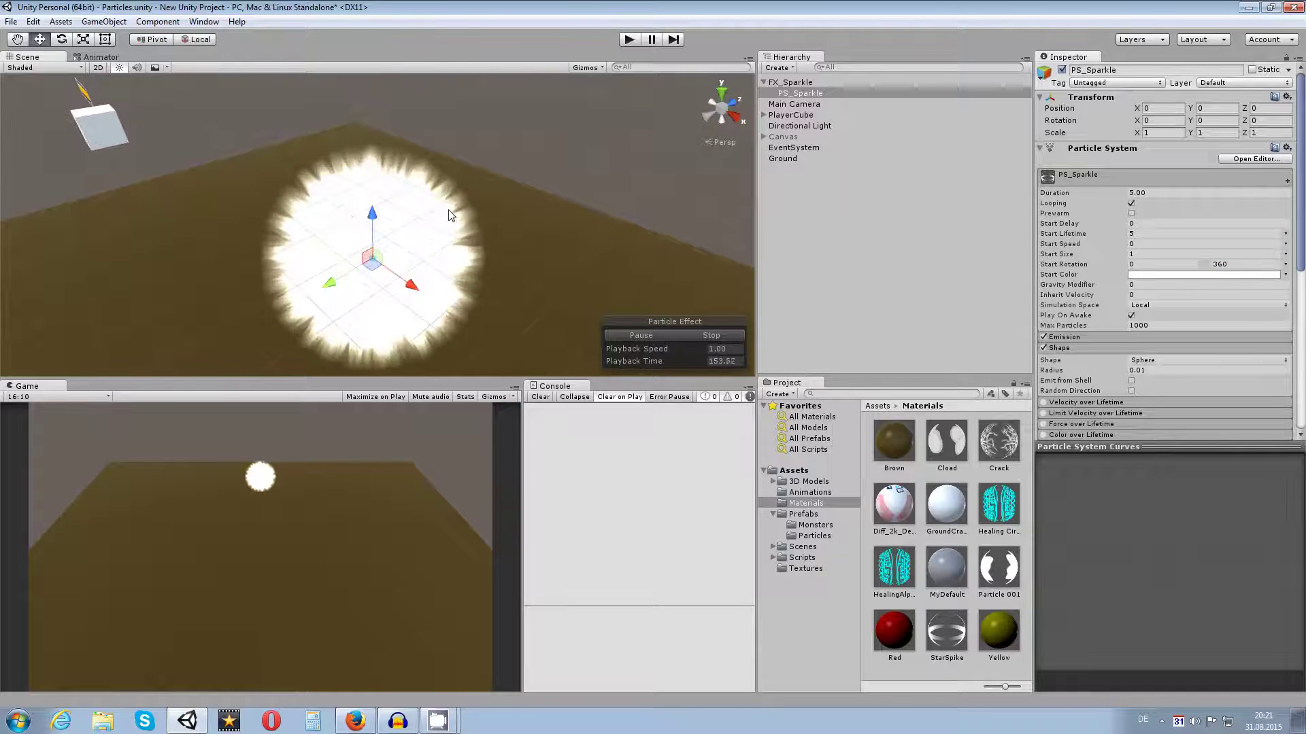
scroll(448, 215, "down", 3)
scroll(449, 215, "up", 1)
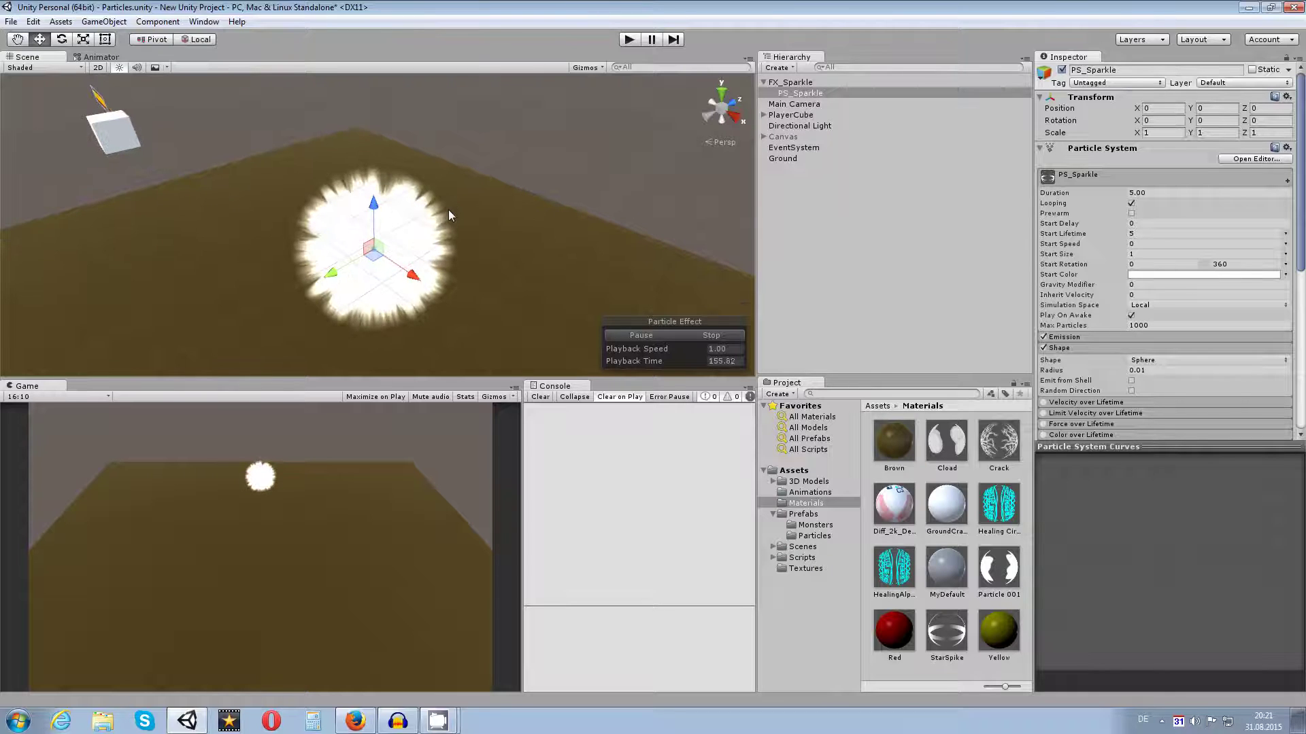
scroll(447, 209, "up", 4)
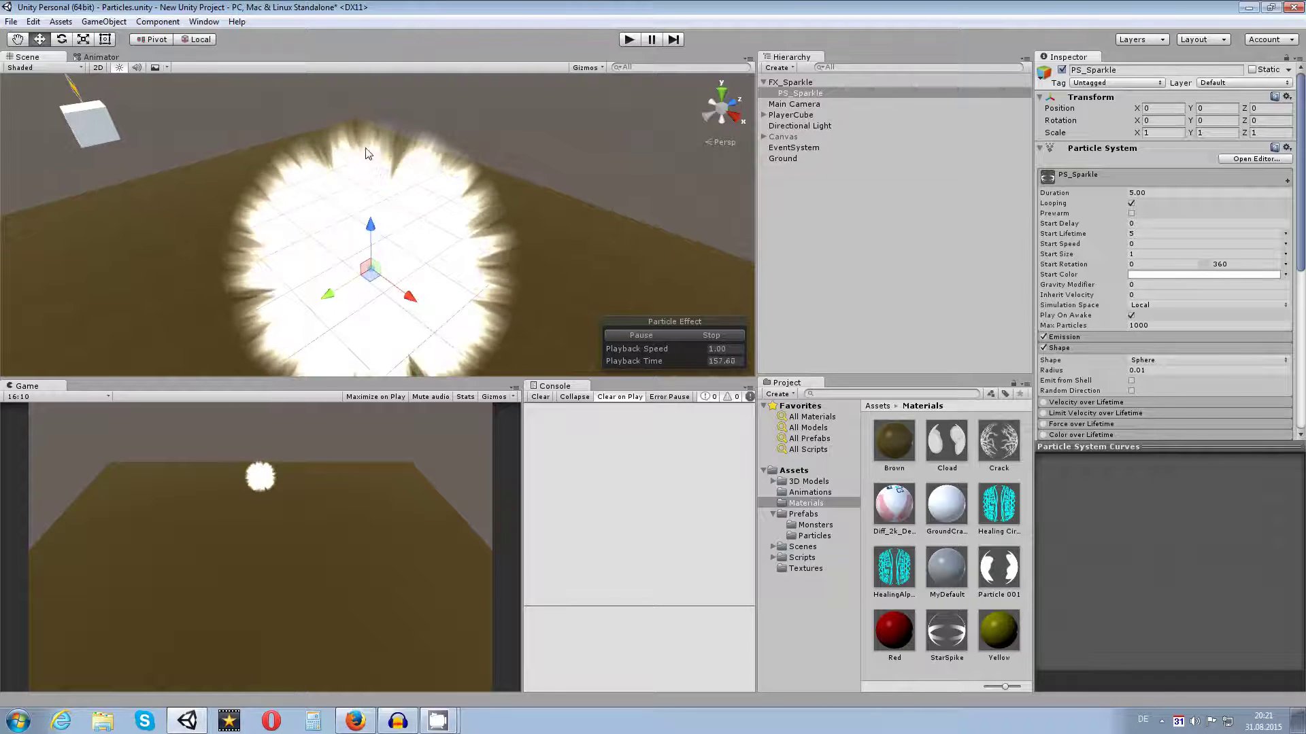
scroll(386, 180, "down", 2)
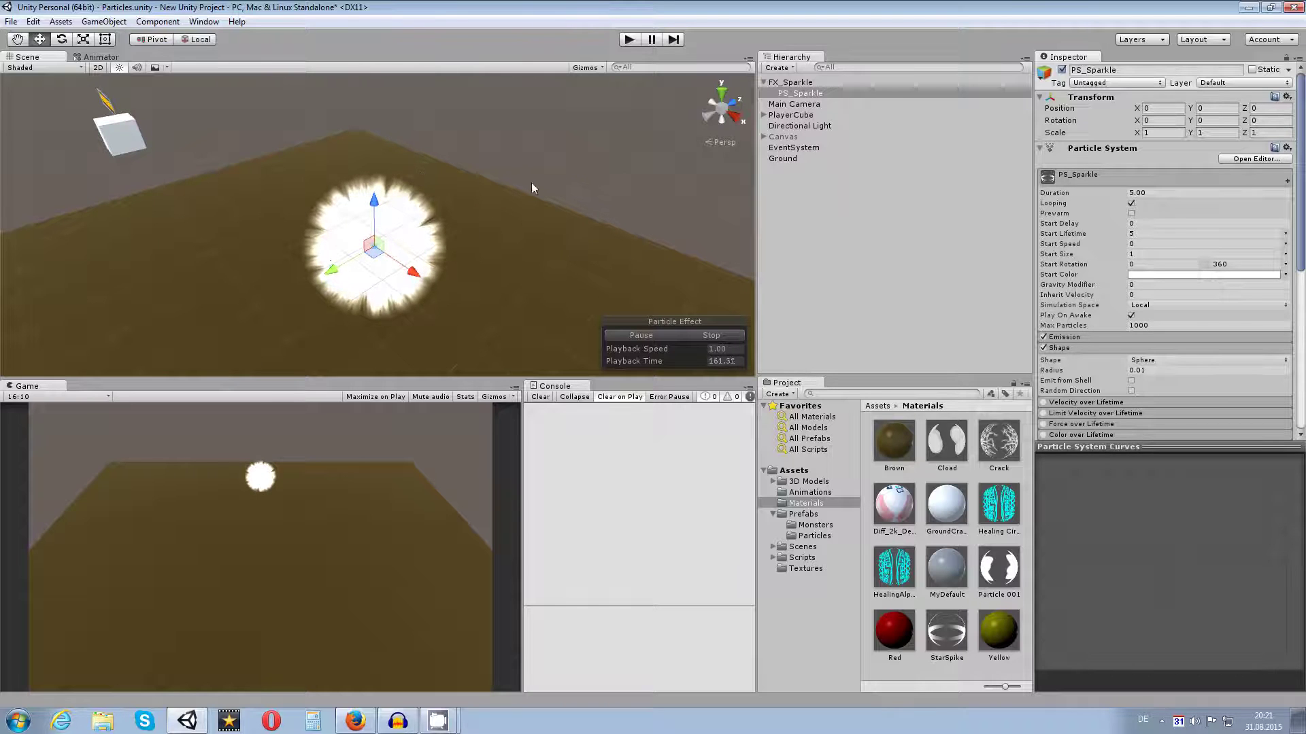
left_click_drag(354, 243, 424, 232, "alt")
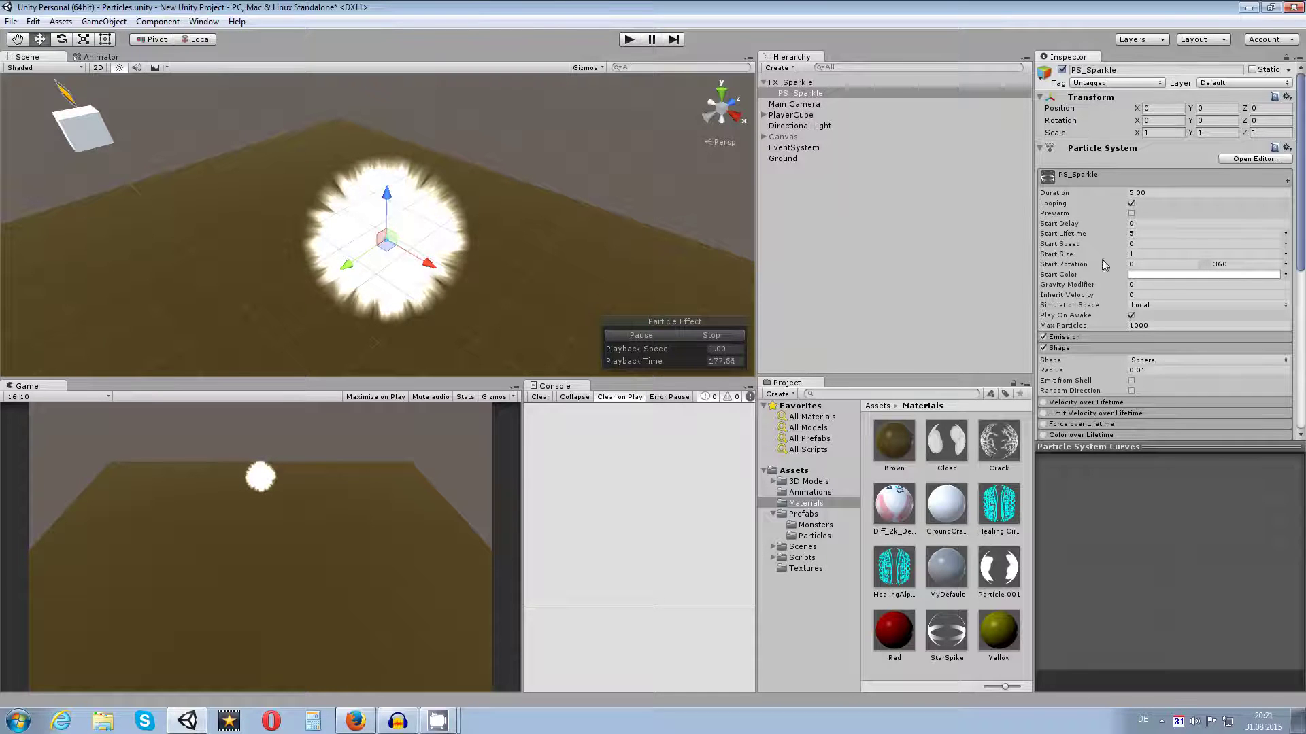
- Make PS_Sparkle's Start Size random between two constants, 1 and 5
left_click(1286, 255)
left_click(1170, 294)
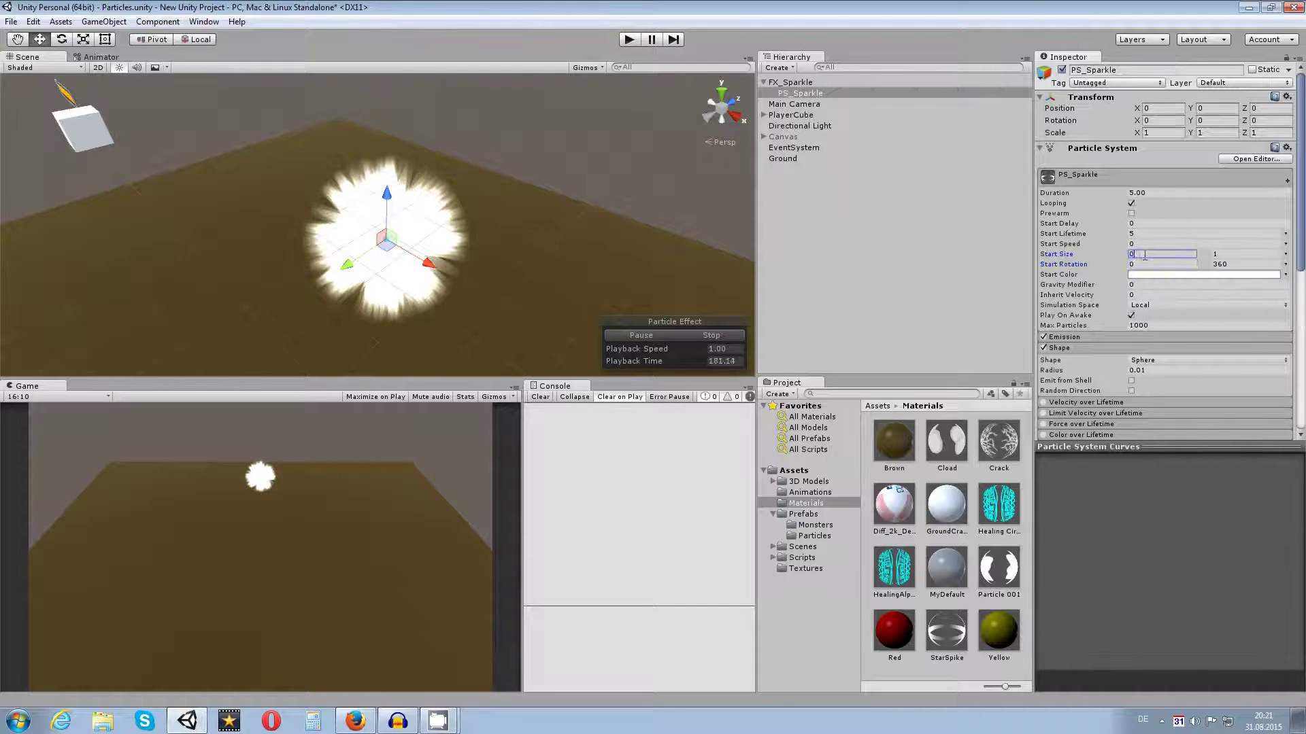
type("1")
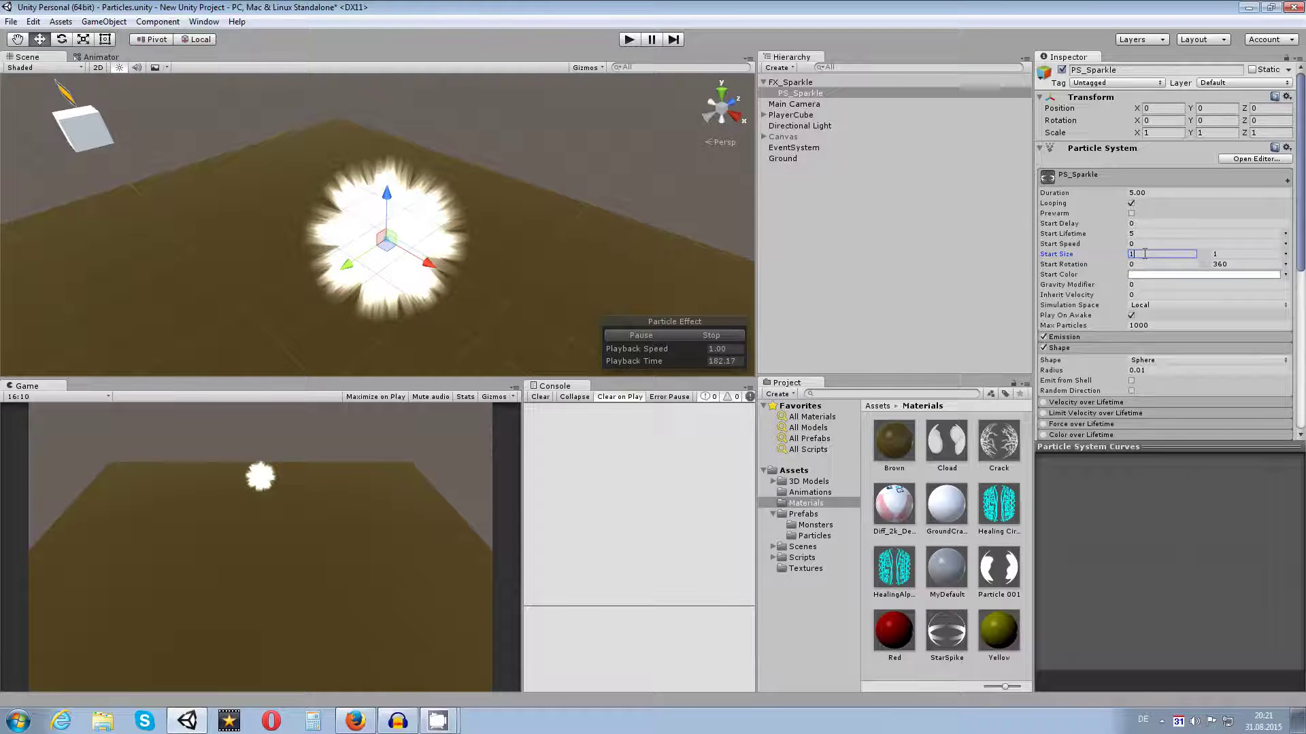
left_click(1229, 254)
type("5")
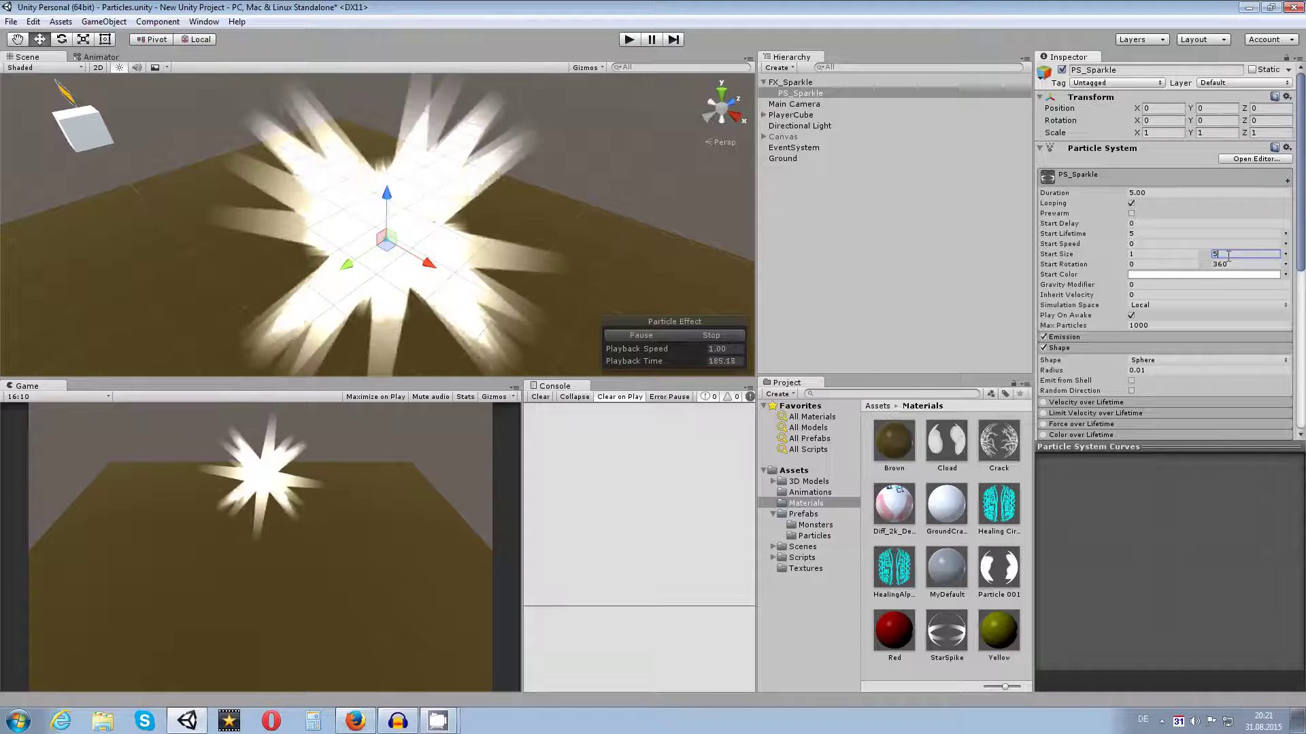
- Set PS_Sparkle's Start Lifetime to 1.8 and its Duration to 2
scroll(507, 209, "down", 5)
scroll(414, 239, "up", 4)
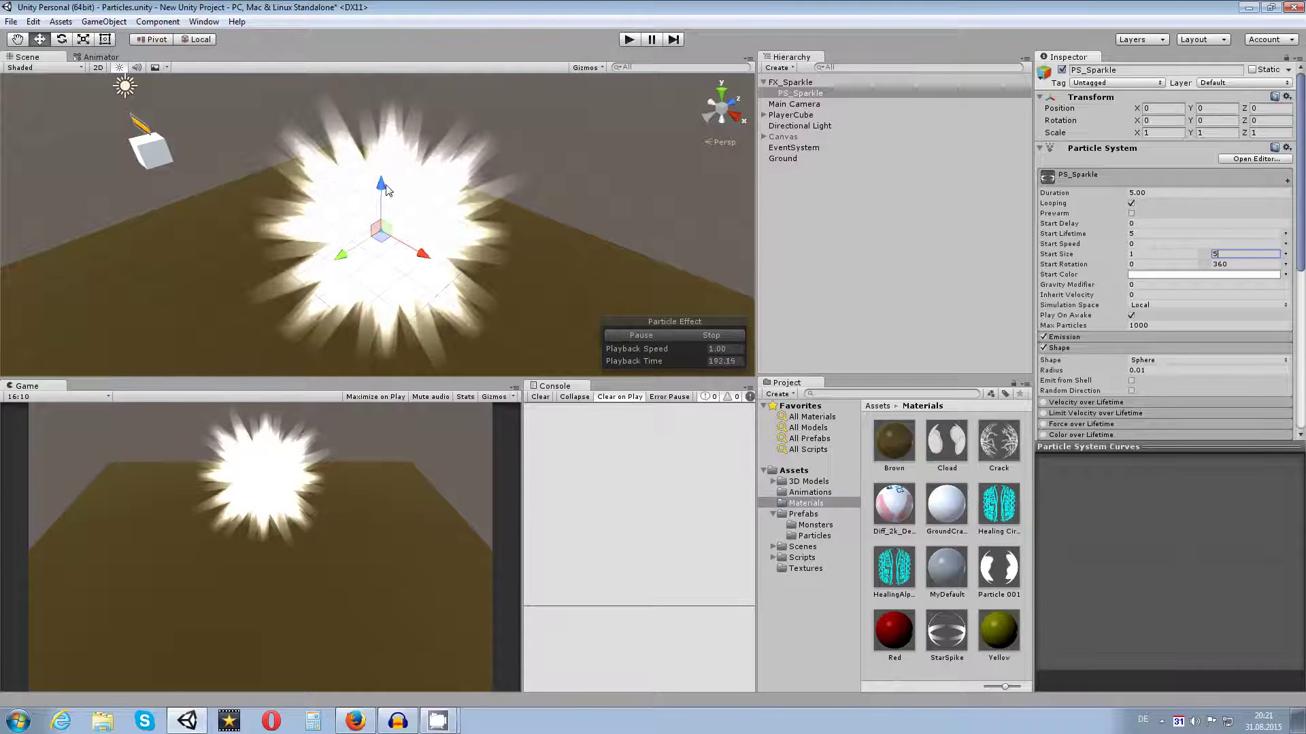
left_click(1165, 235)
type("1.8")
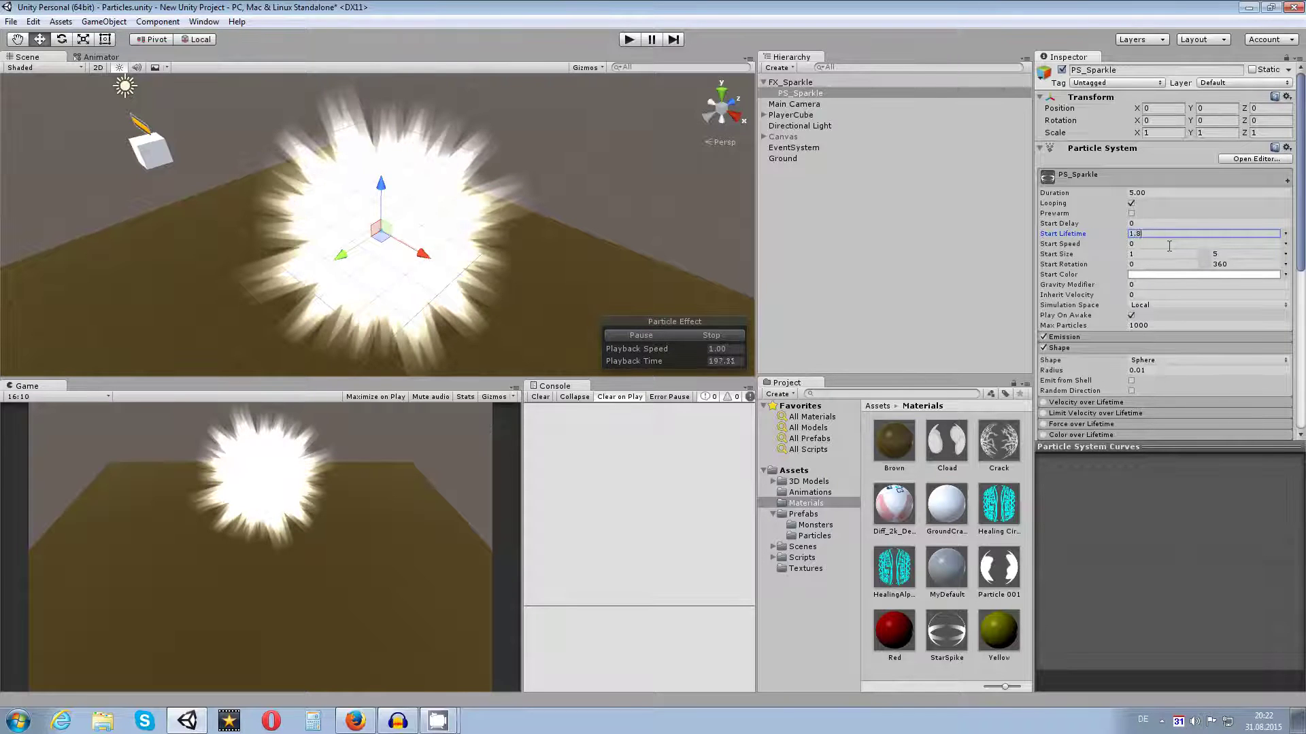
left_click(1165, 193)
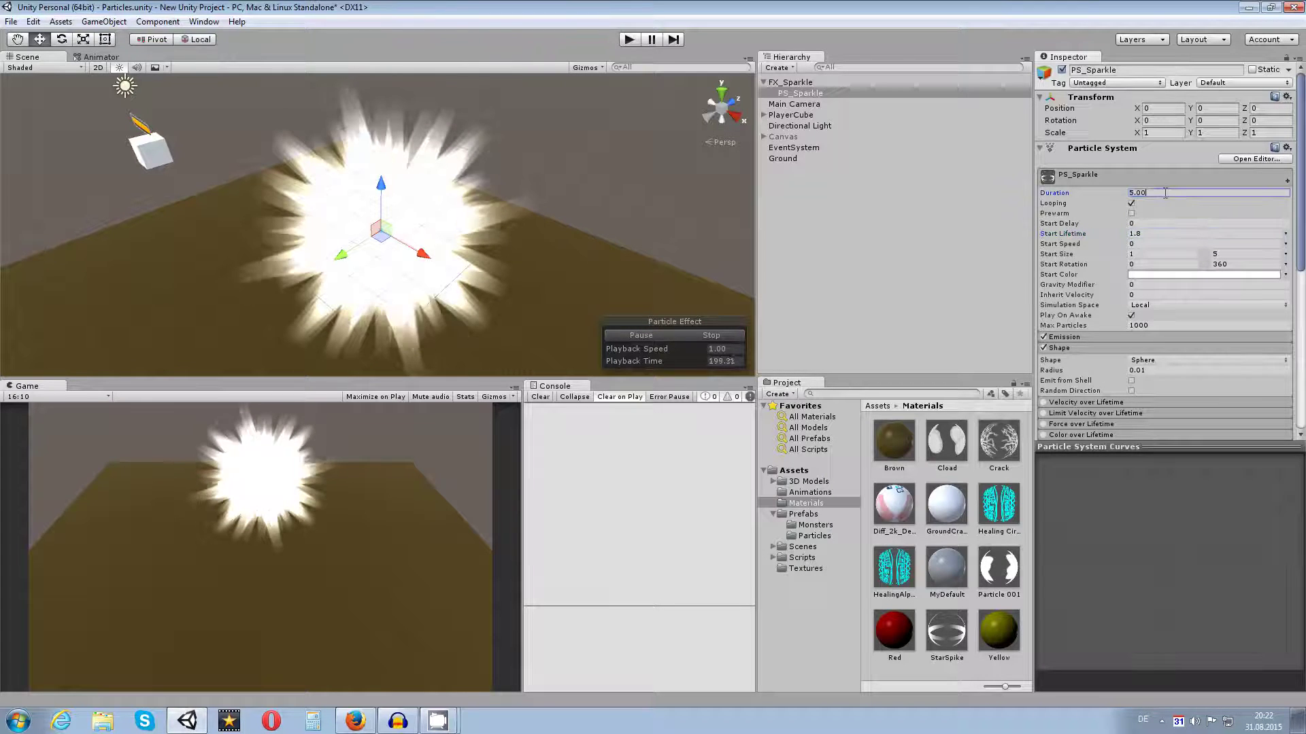
type("2")
key("Return")
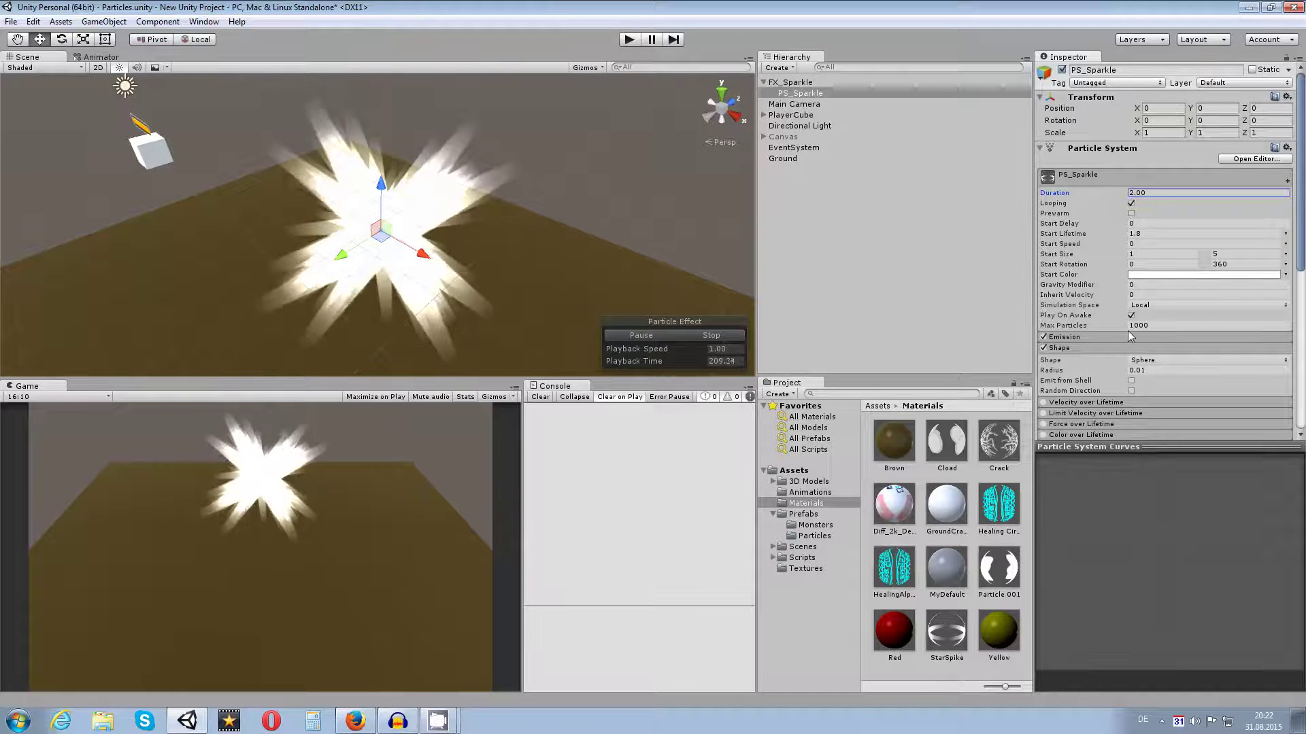
- Enable Color over Lifetime on PS_Sparkle and set the gradient's end alpha to 0
scroll(1129, 337, "down", 3)
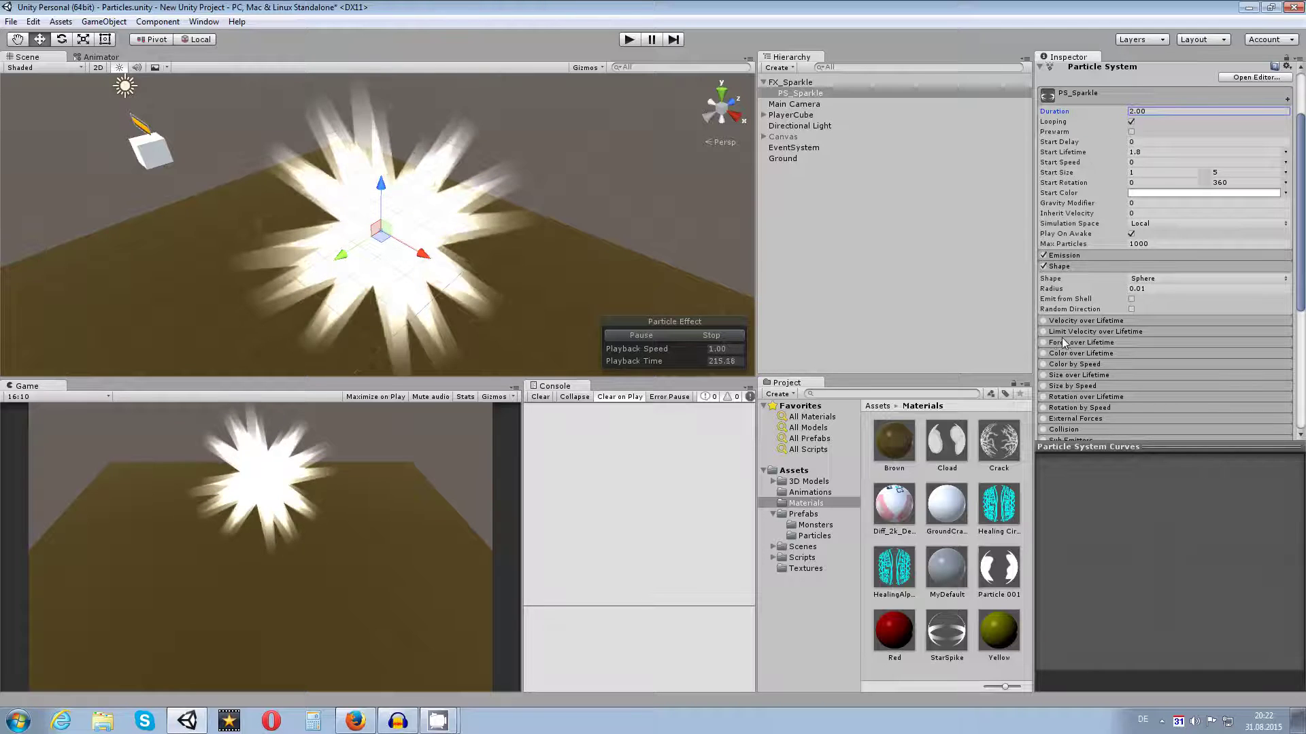
left_click(1044, 353)
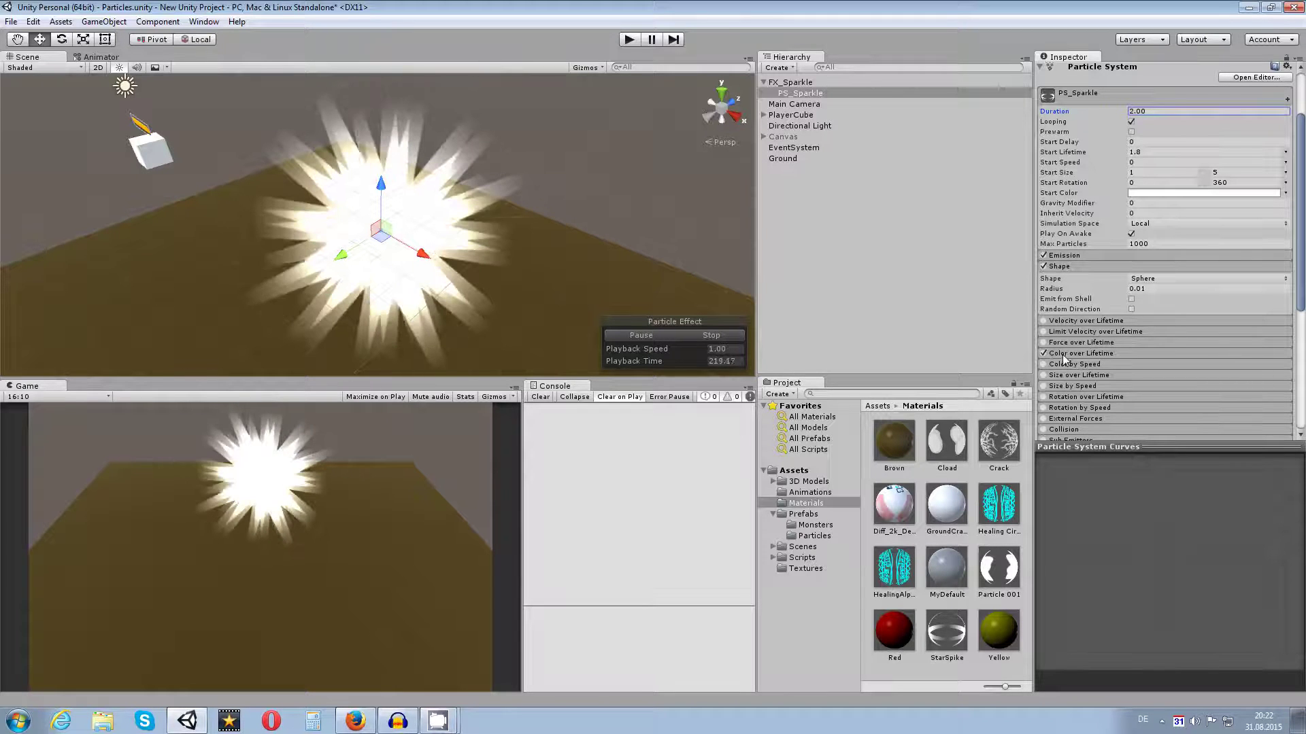
left_click(1081, 353)
left_click(1165, 366)
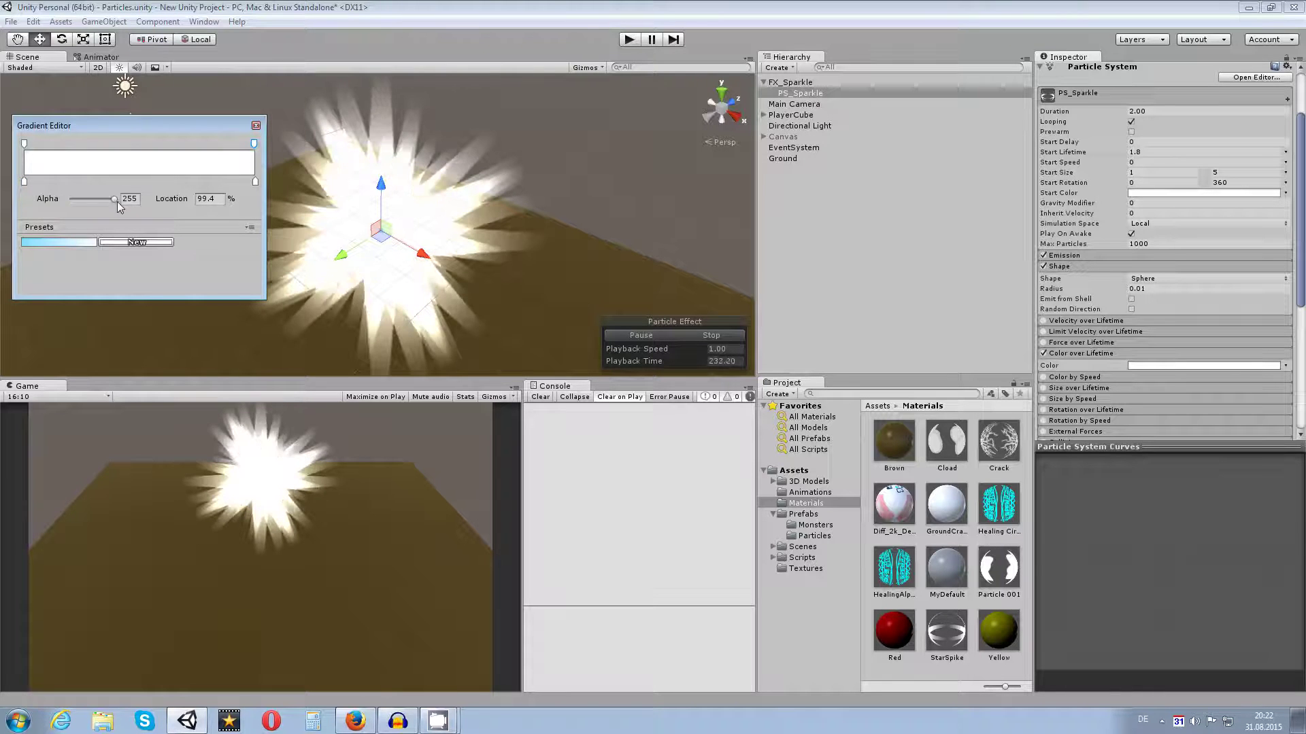
left_click_drag(116, 200, 74, 203)
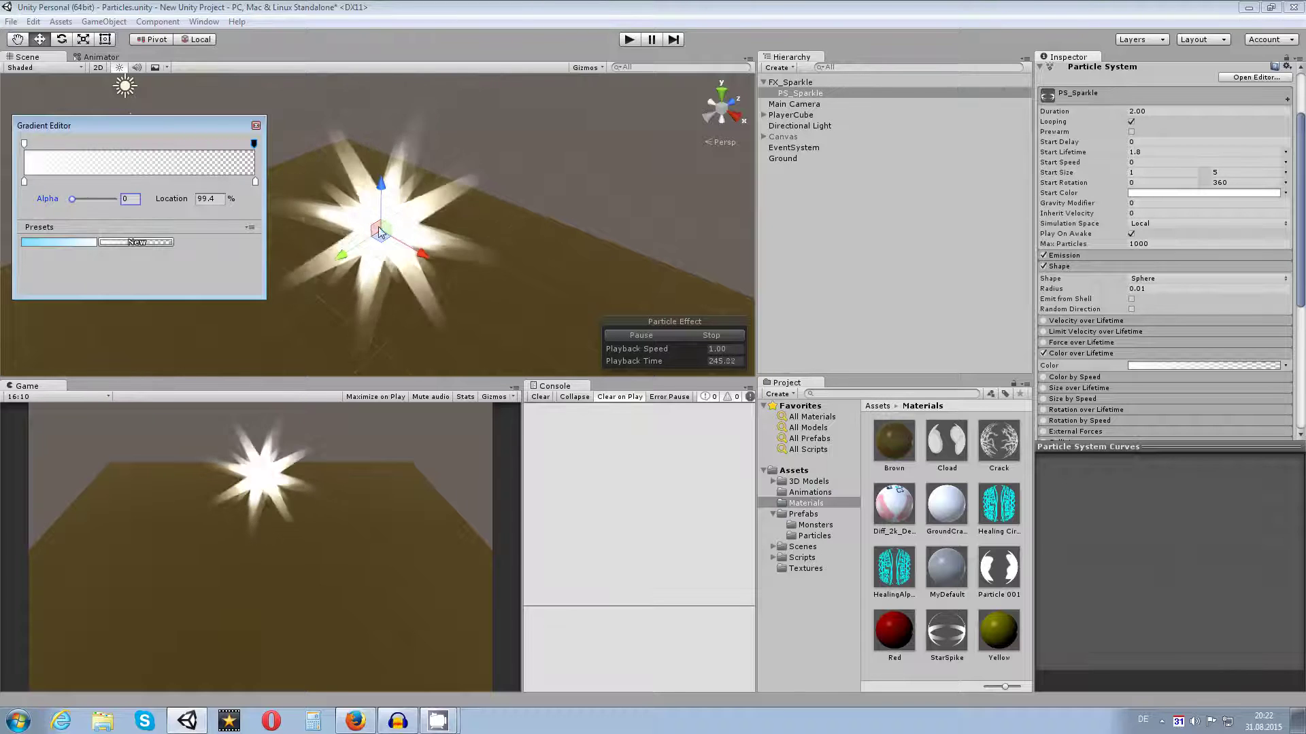
- Give the Color over Lifetime gradient a fully opaque key at location 50% and set its start alpha to 0
left_click(24, 144)
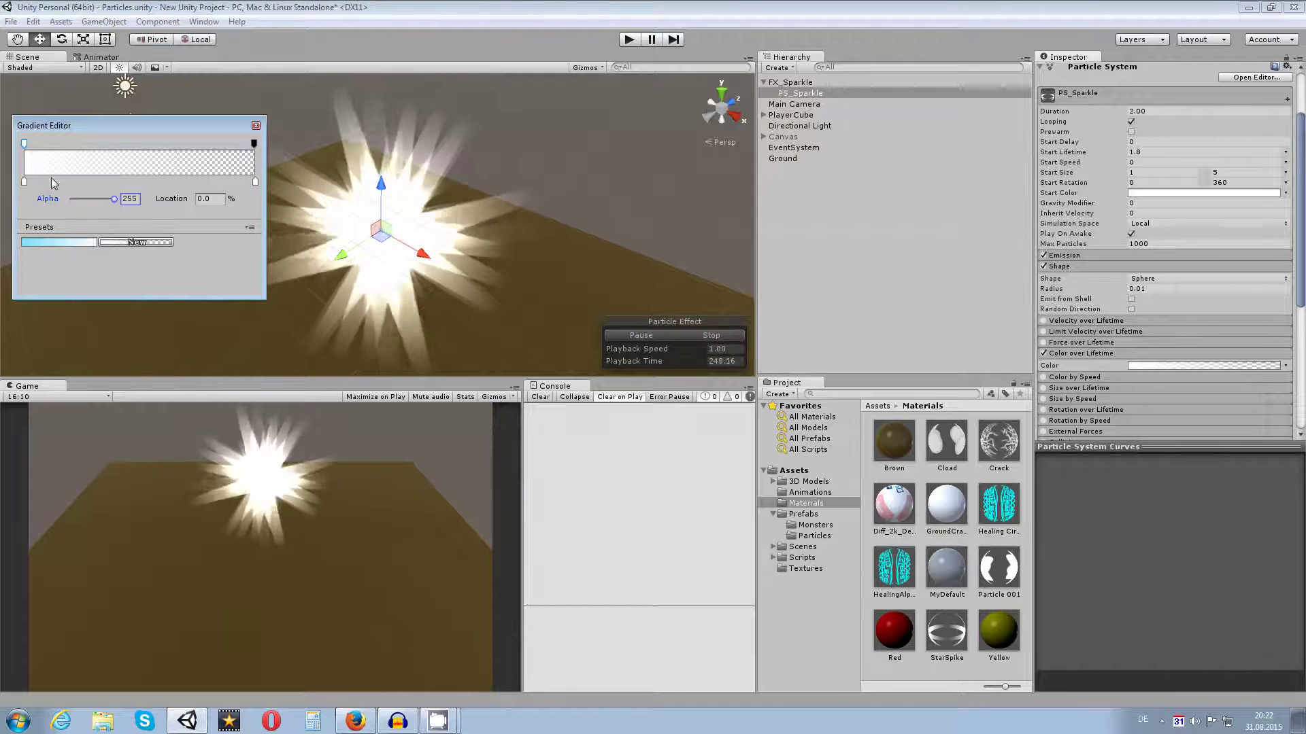
left_click_drag(25, 144, 66, 144)
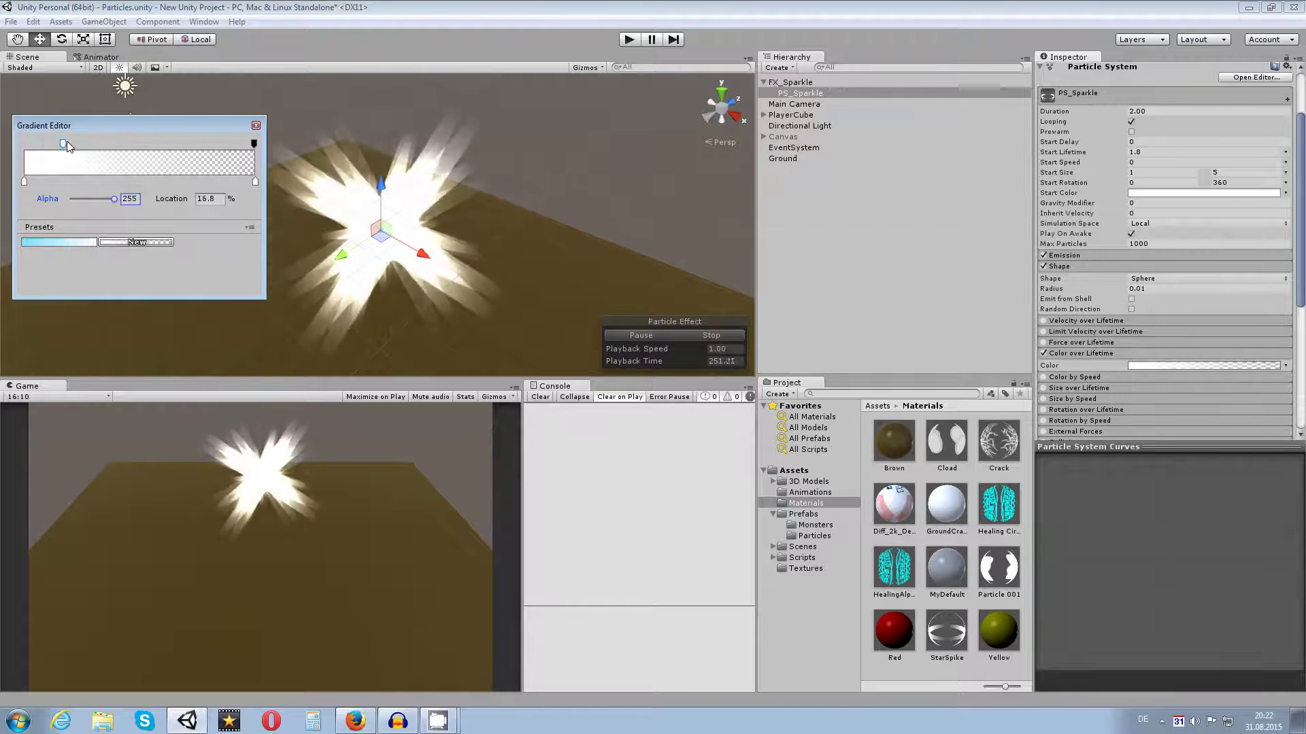
left_click(210, 199)
type("50")
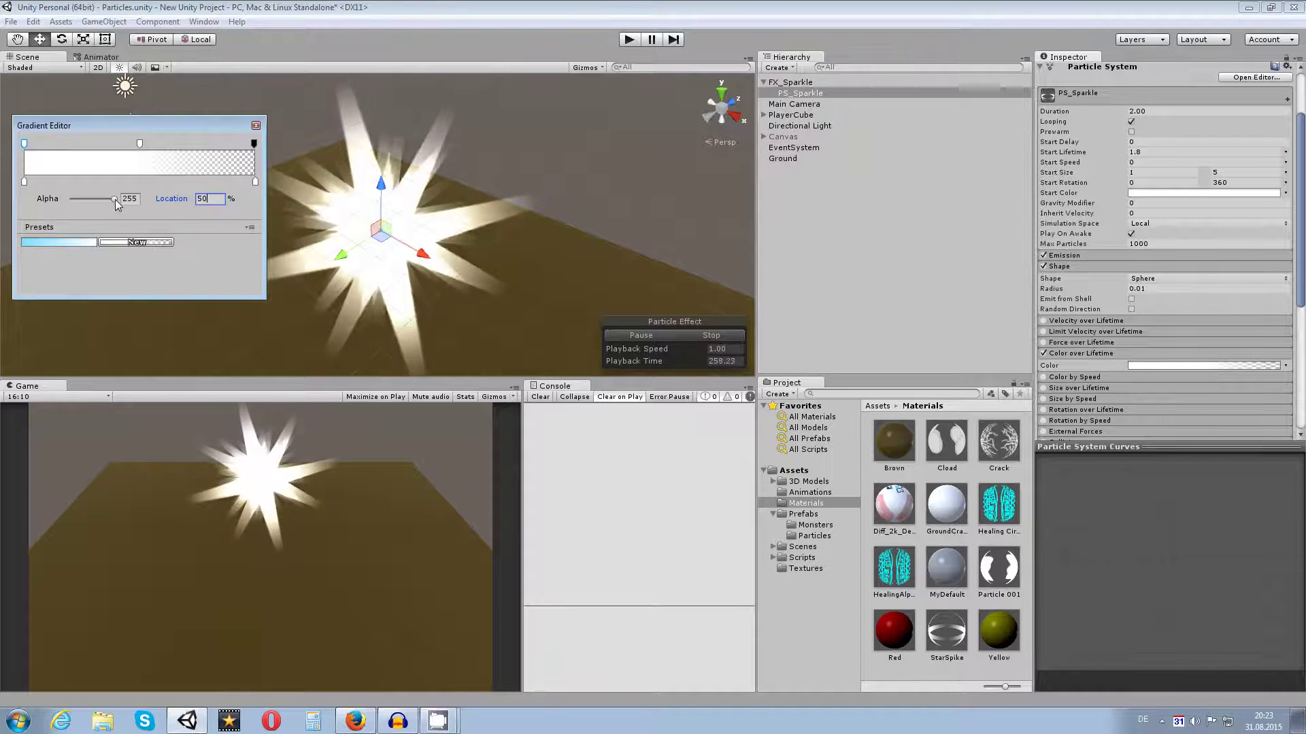
left_click_drag(114, 198, 51, 209)
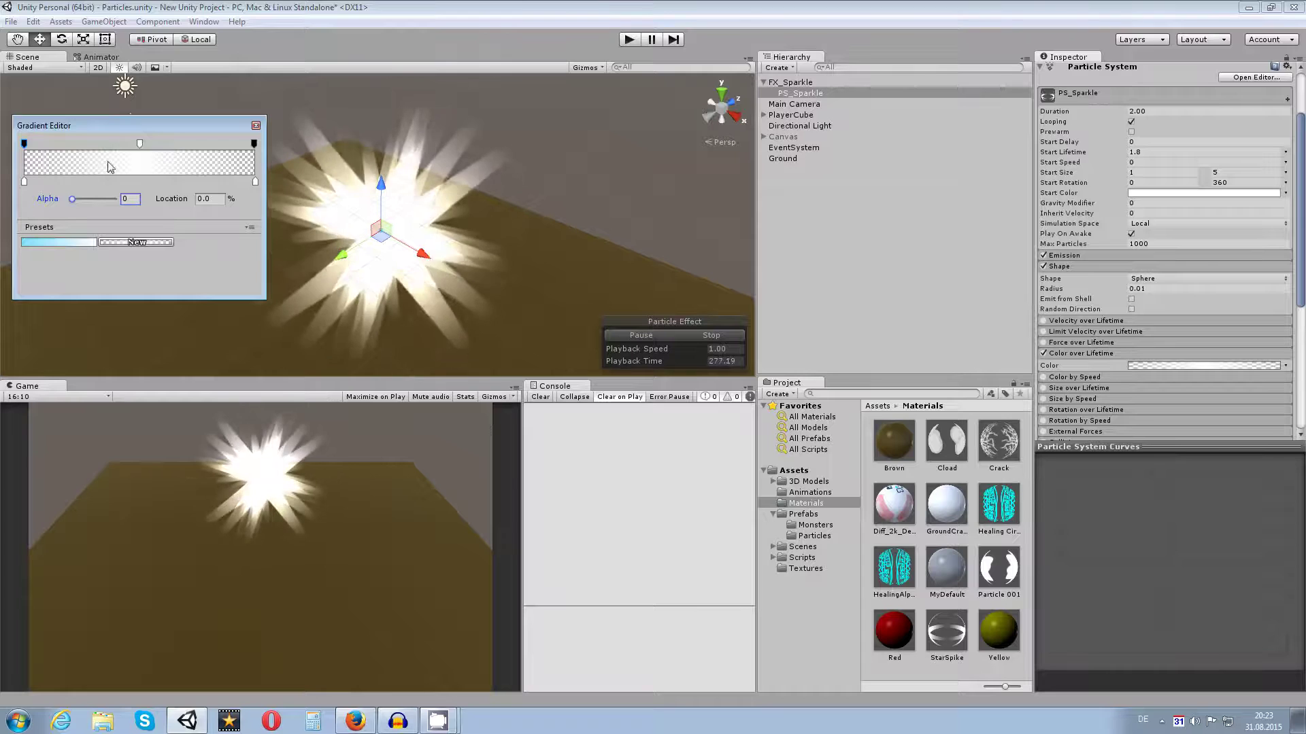
- Try extra alpha keys around the middle of the Color over Lifetime gradient, and remove them again
left_click(139, 143)
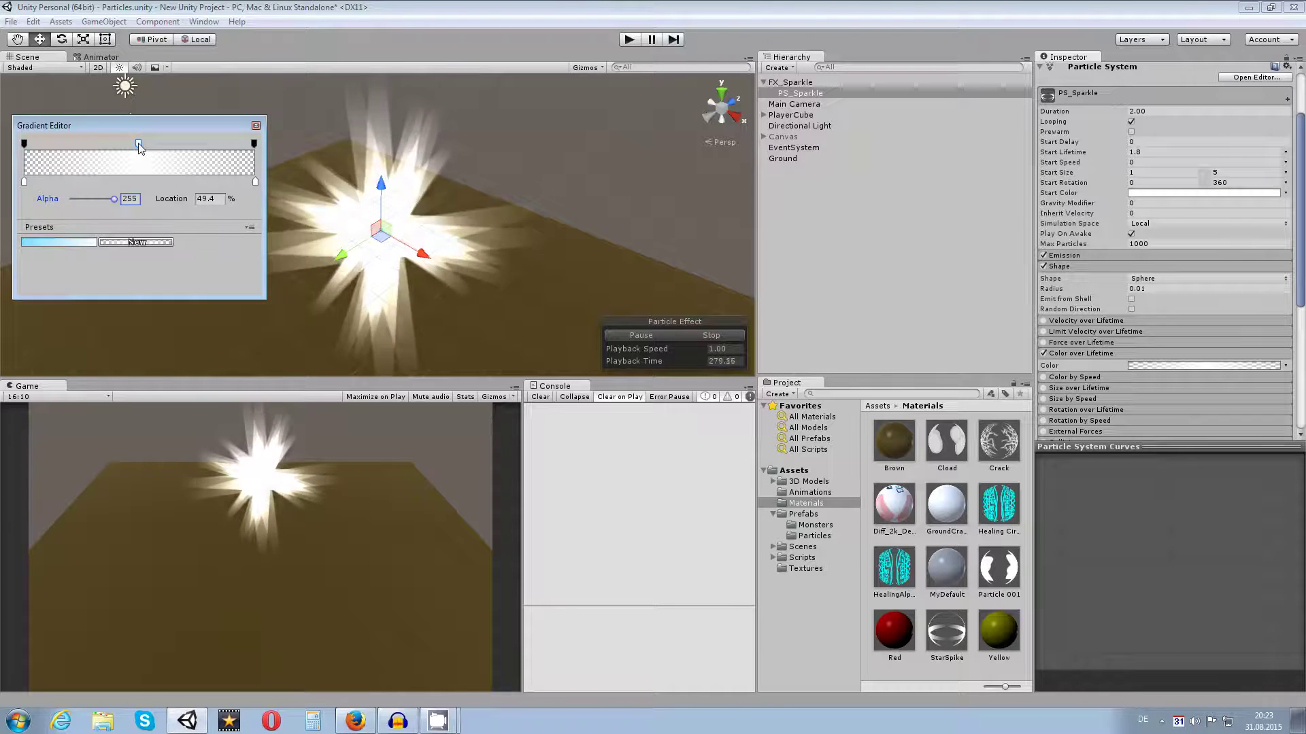
left_click(159, 144)
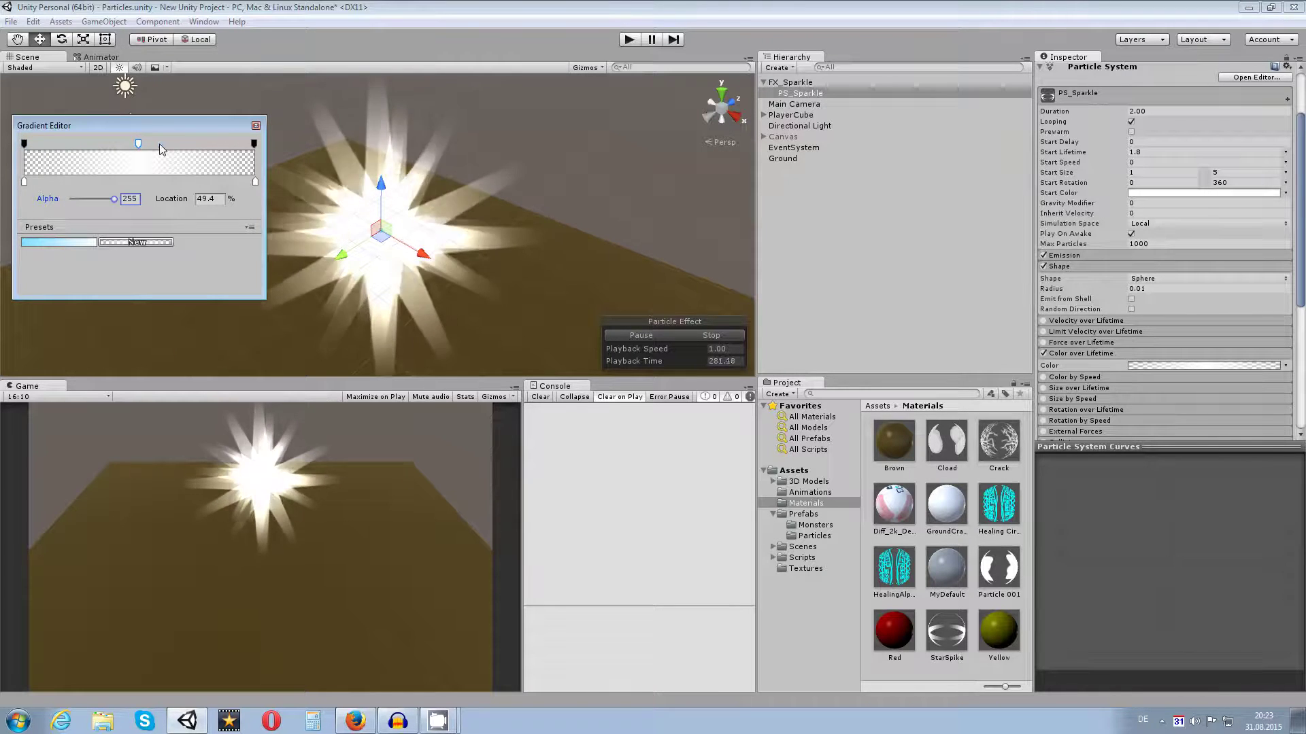
left_click_drag(159, 145, 153, 144)
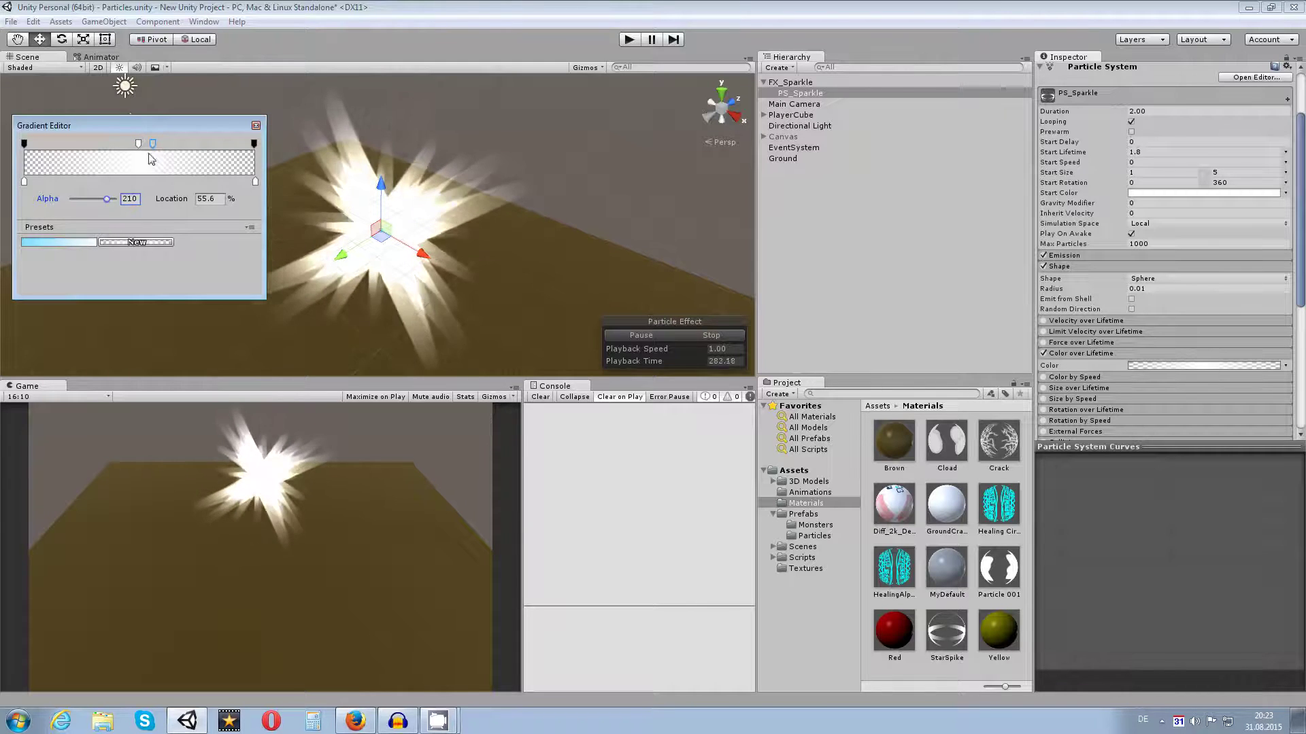
left_click(138, 143)
left_click_drag(141, 145, 211, 149)
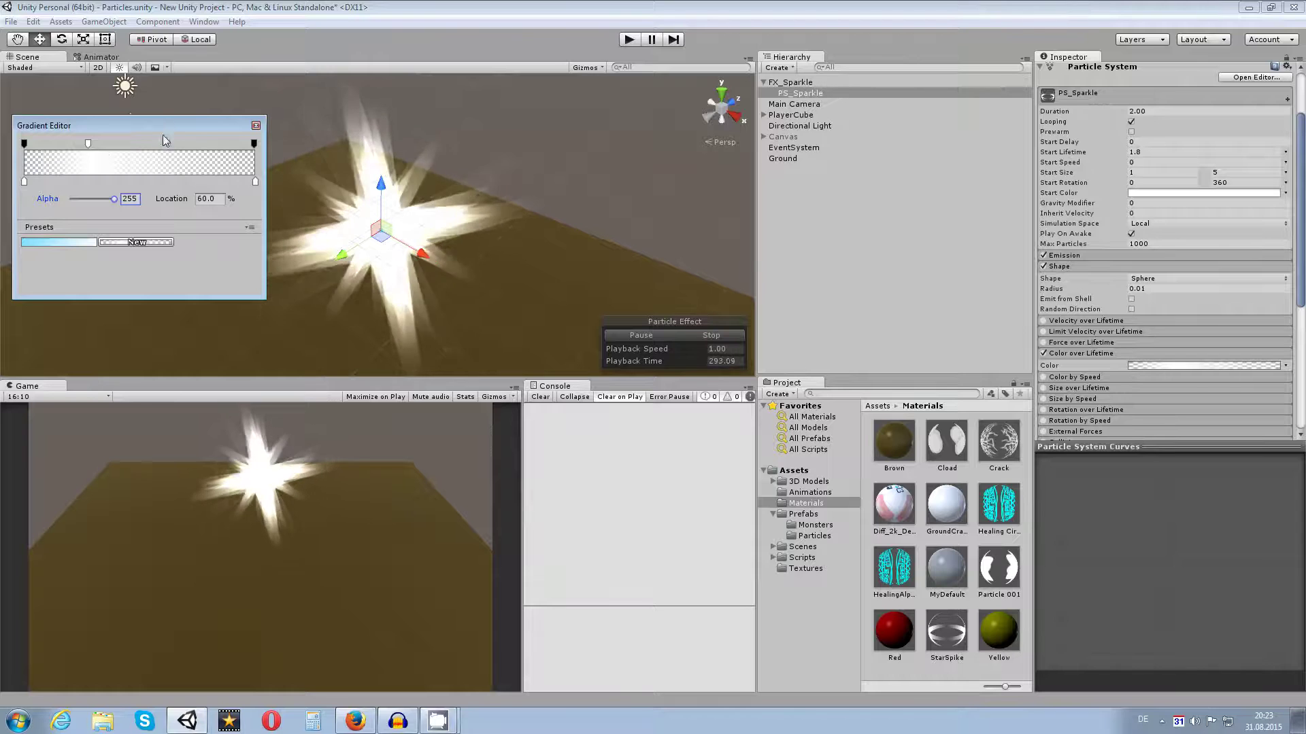
left_click(163, 144)
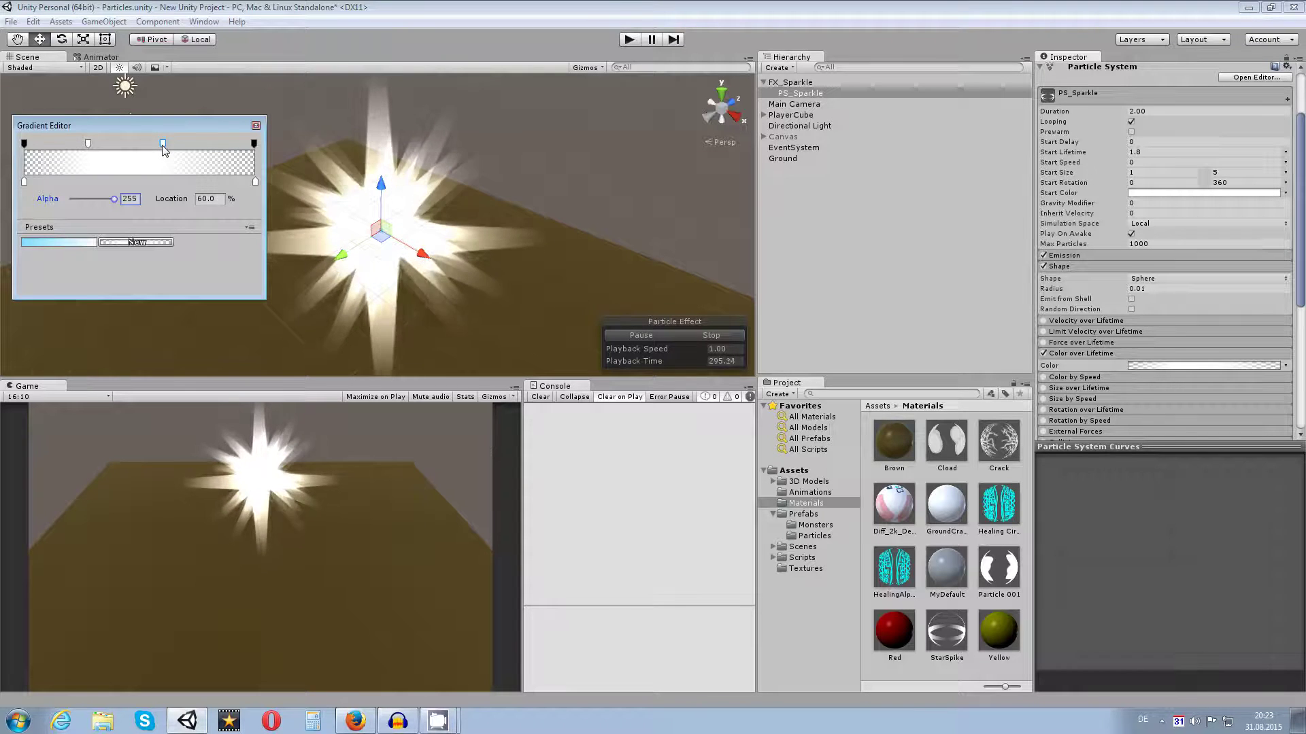
left_click_drag(162, 146, 161, 130)
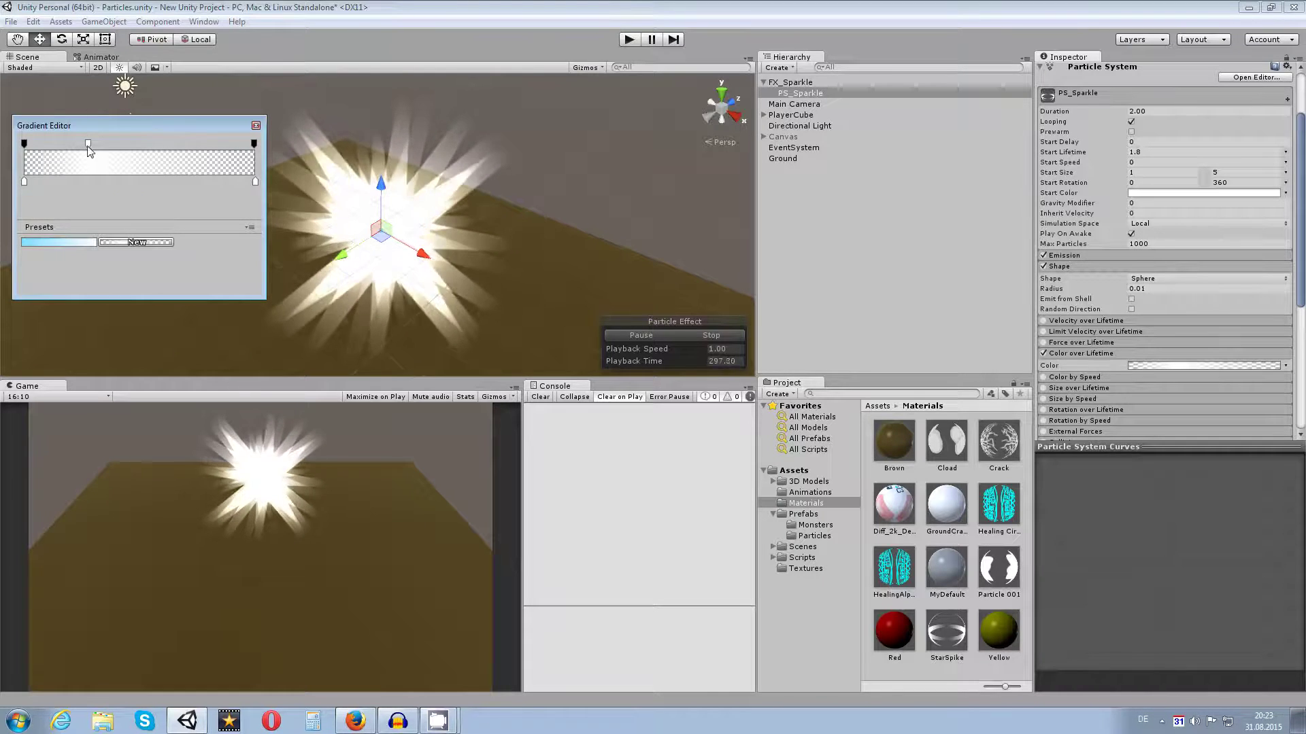
- Set the gradient's middle alpha key to location 50% and close the gradient editor
left_click_drag(171, 202, 176, 204)
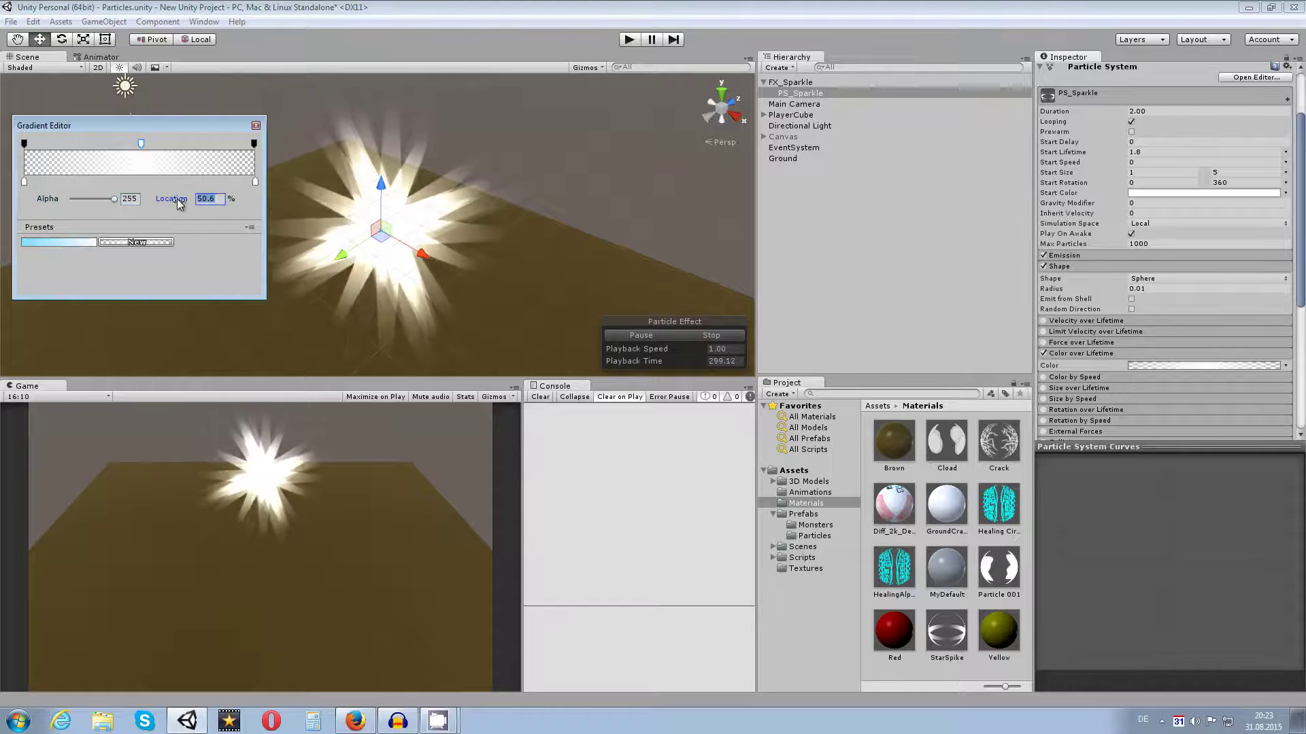
type("50")
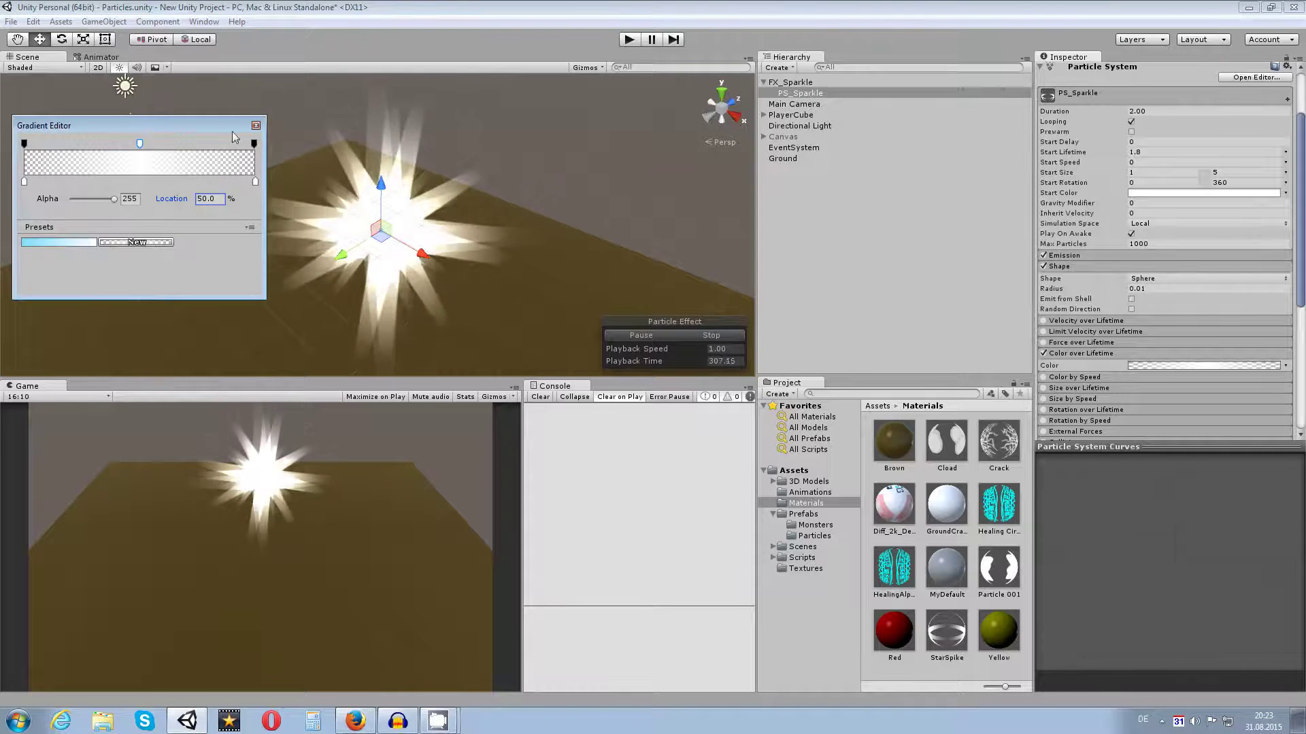
left_click(320, 137)
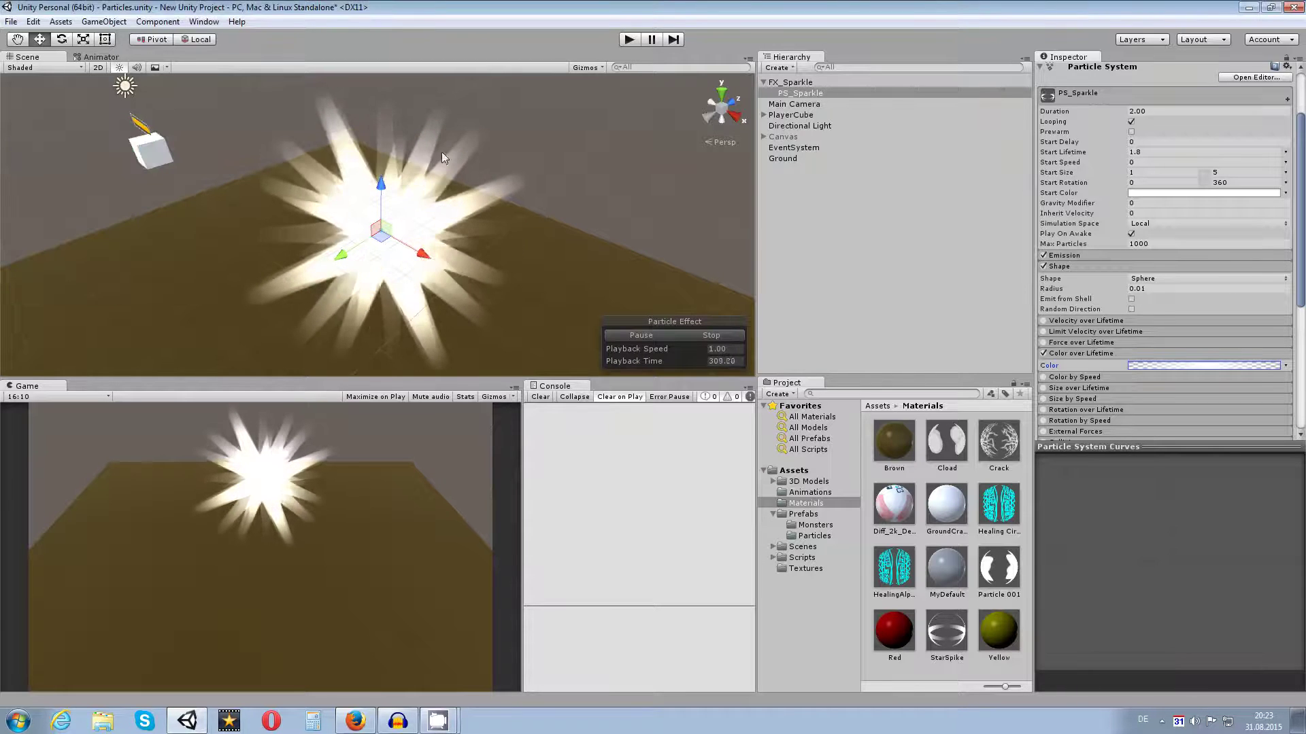
- Enable Rotation over Lifetime on PS_Sparkle and make its Angular Velocity random between two constants, -10 and 10
scroll(1071, 376, "down", 3)
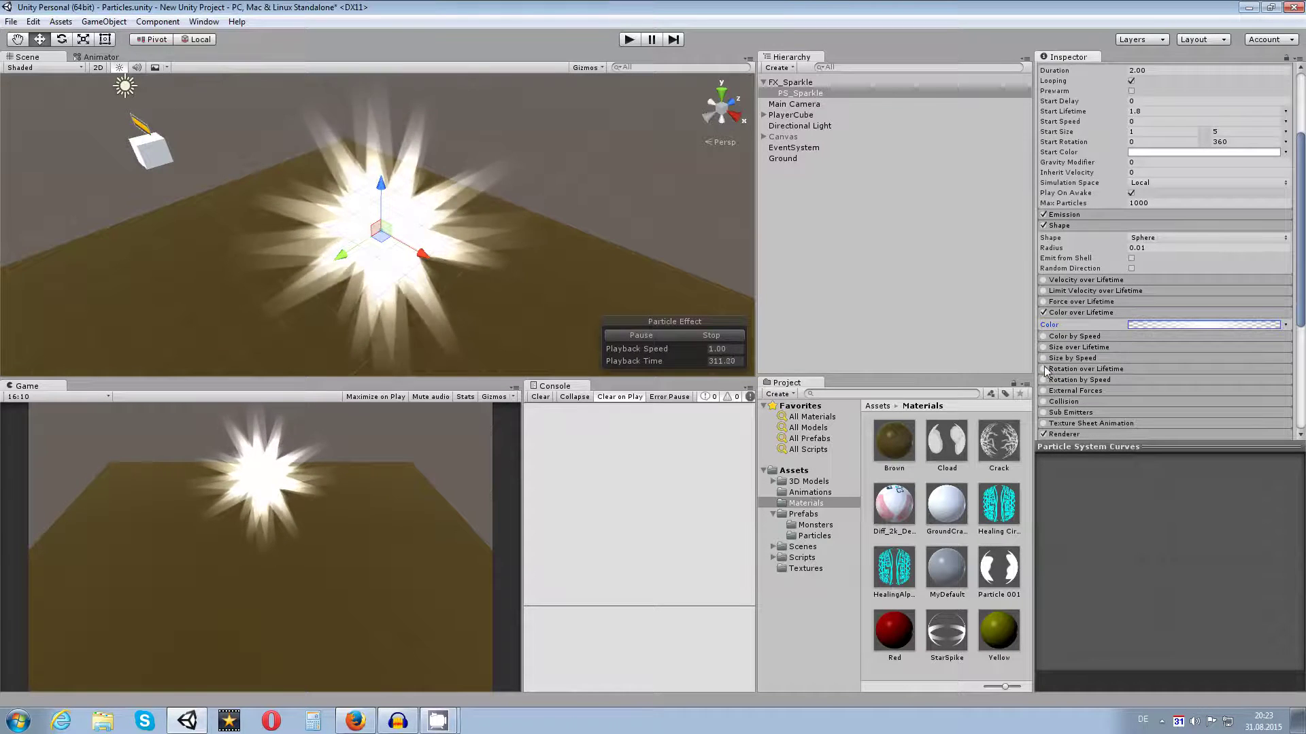
left_click(1065, 370)
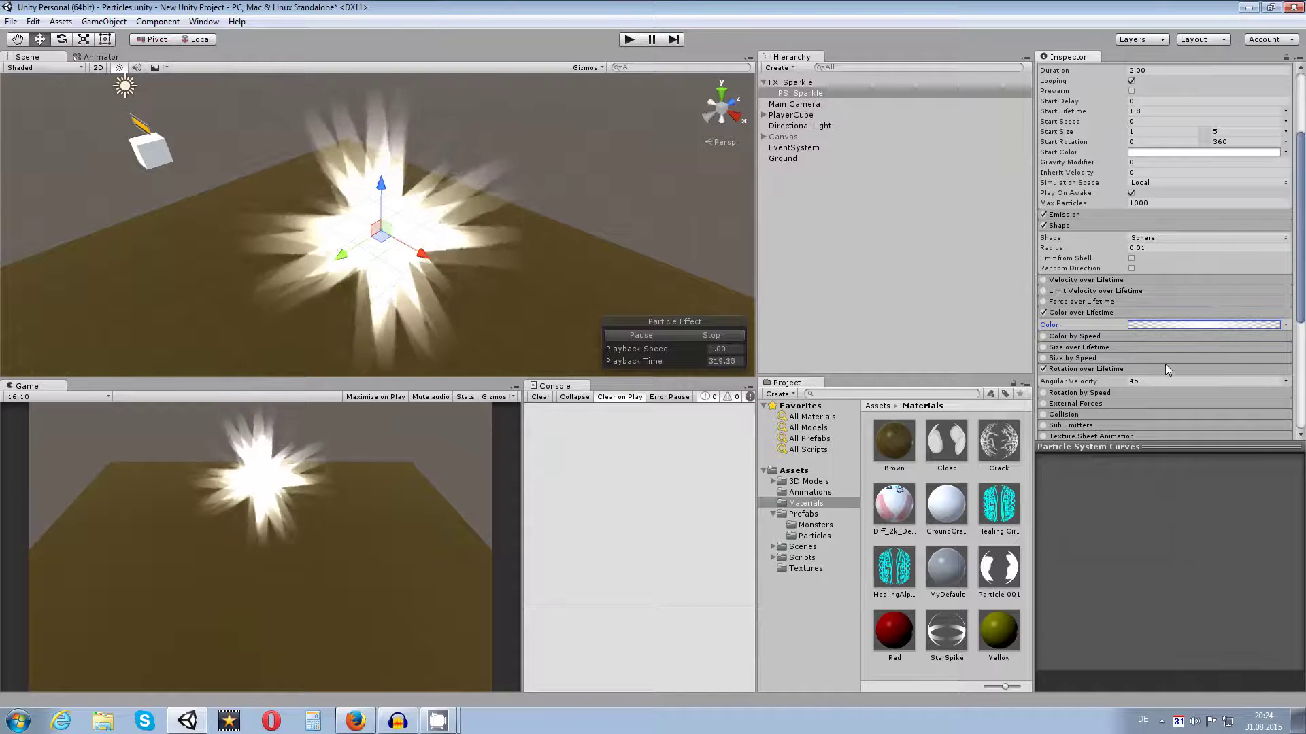
left_click(1285, 382)
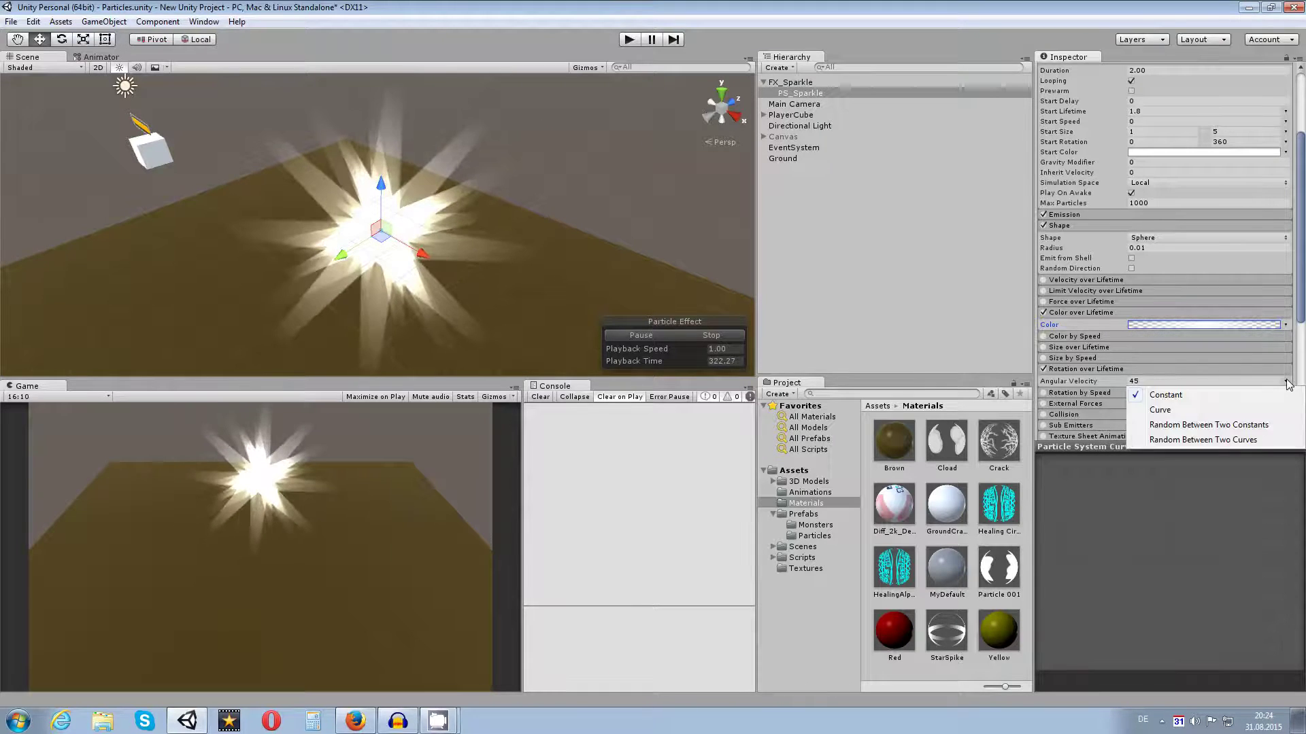
left_click(1183, 425)
left_click(1148, 381)
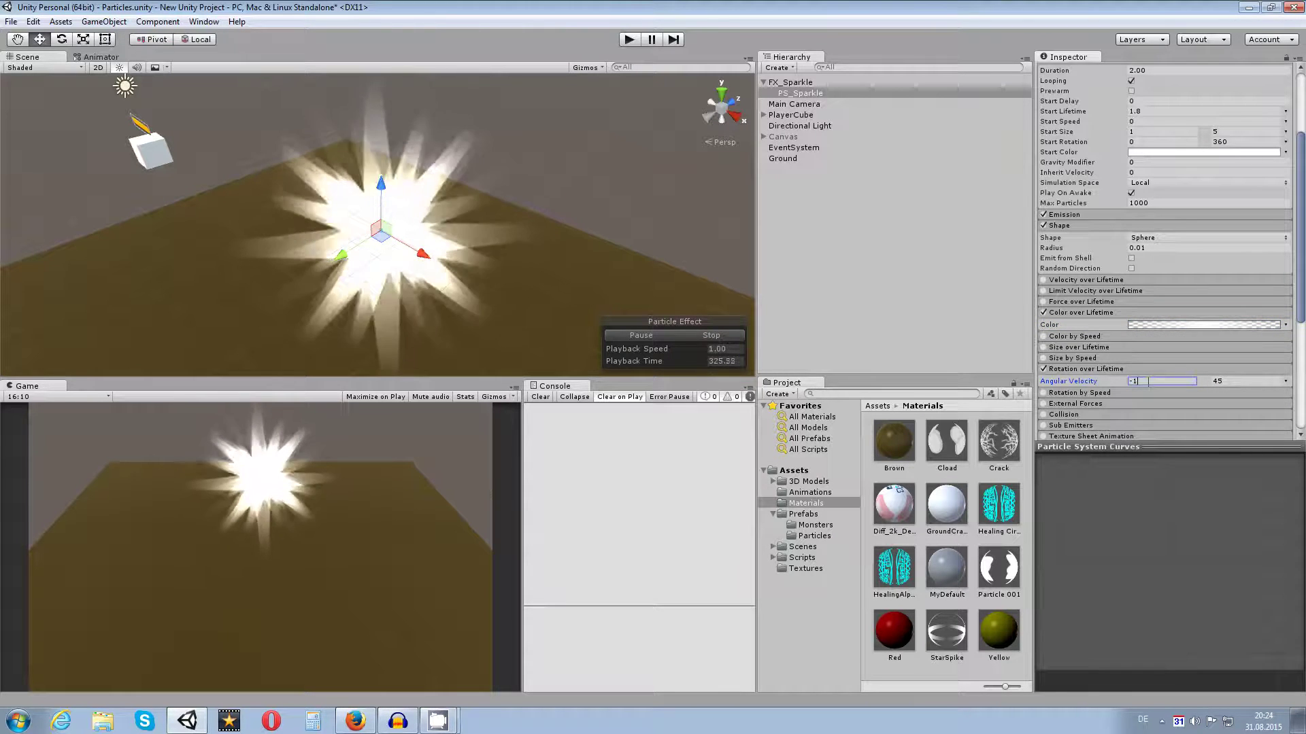
type("-10")
left_click(1224, 381)
type("10")
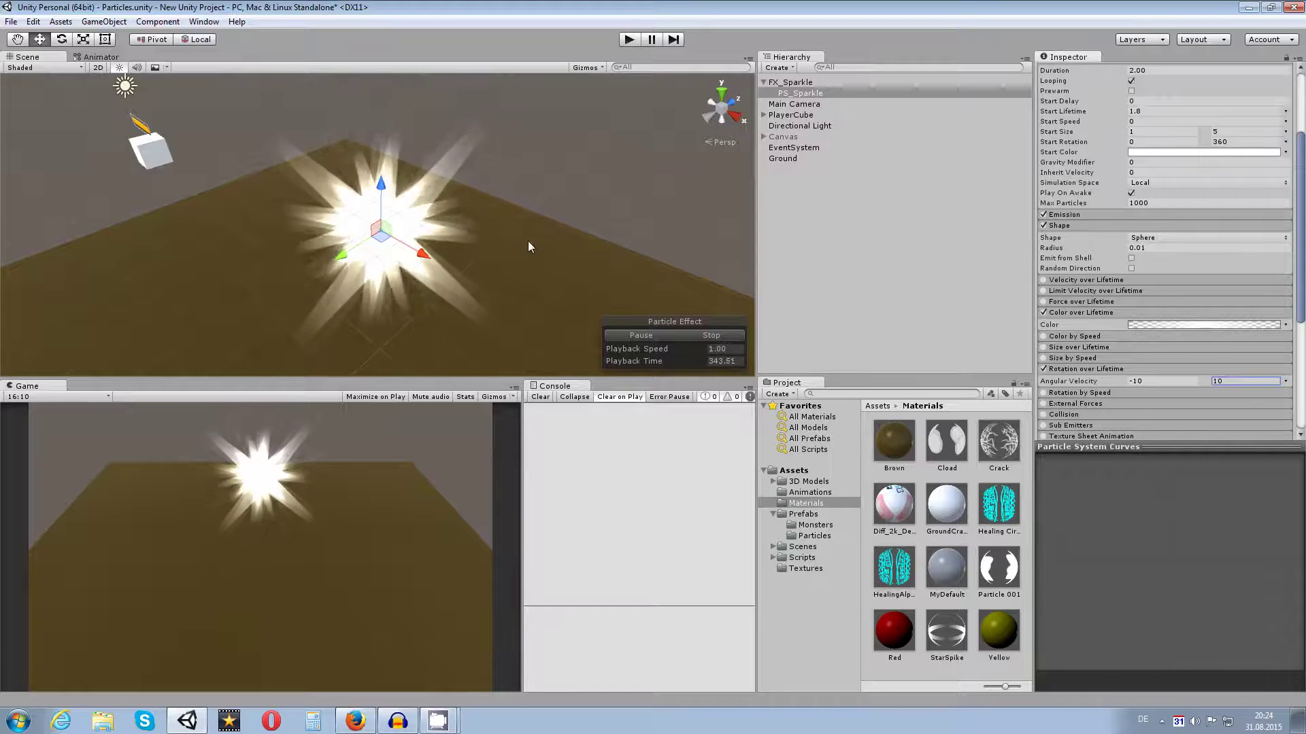
- Enable Size over Lifetime on PS_Sparkle with a linear rising curve that starts at about 0.5 and ends at 1.0
scroll(1178, 361, "down", 3)
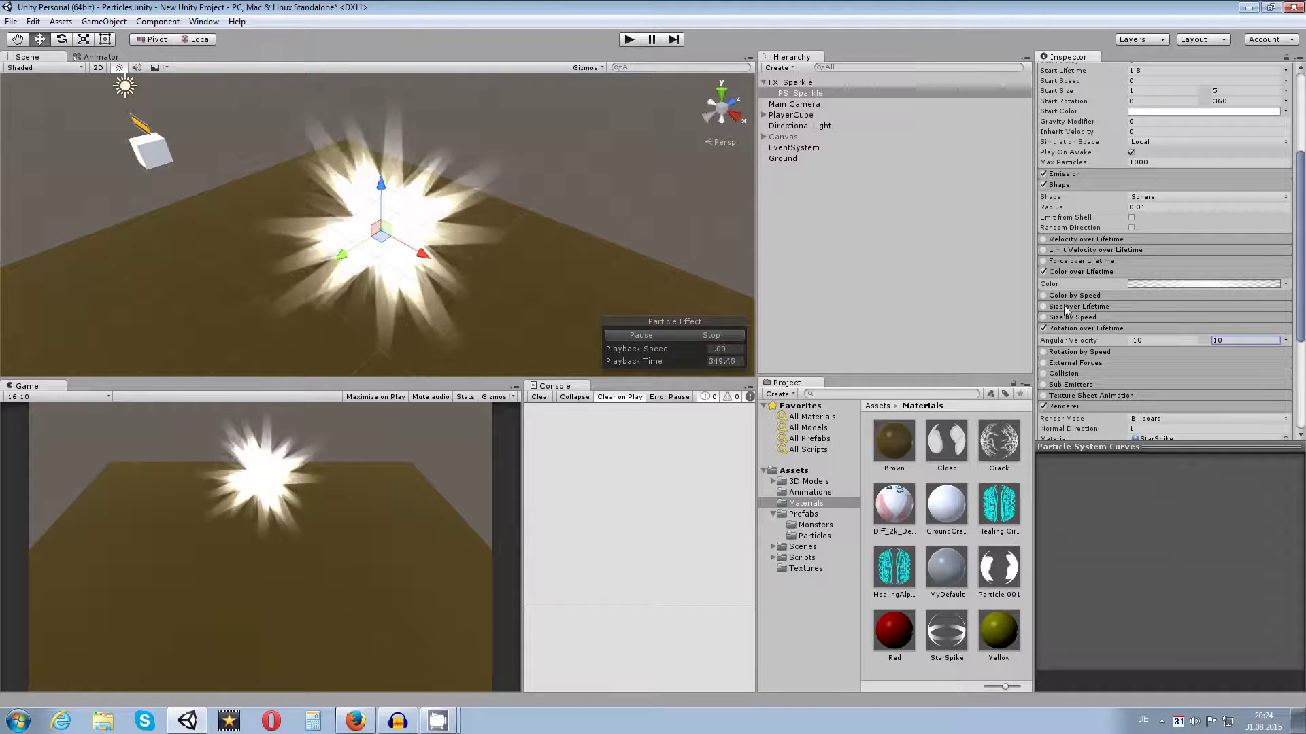
left_click(1043, 307)
left_click(1043, 306)
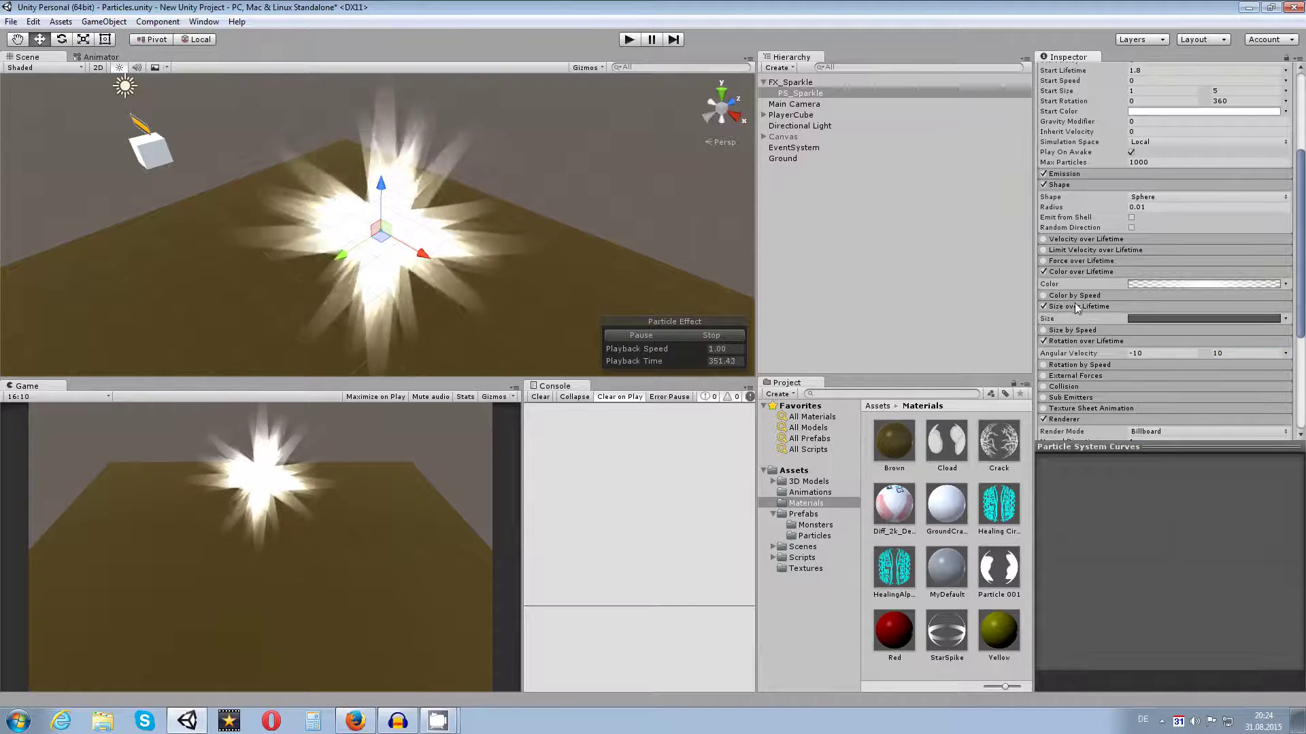
left_click(1195, 317)
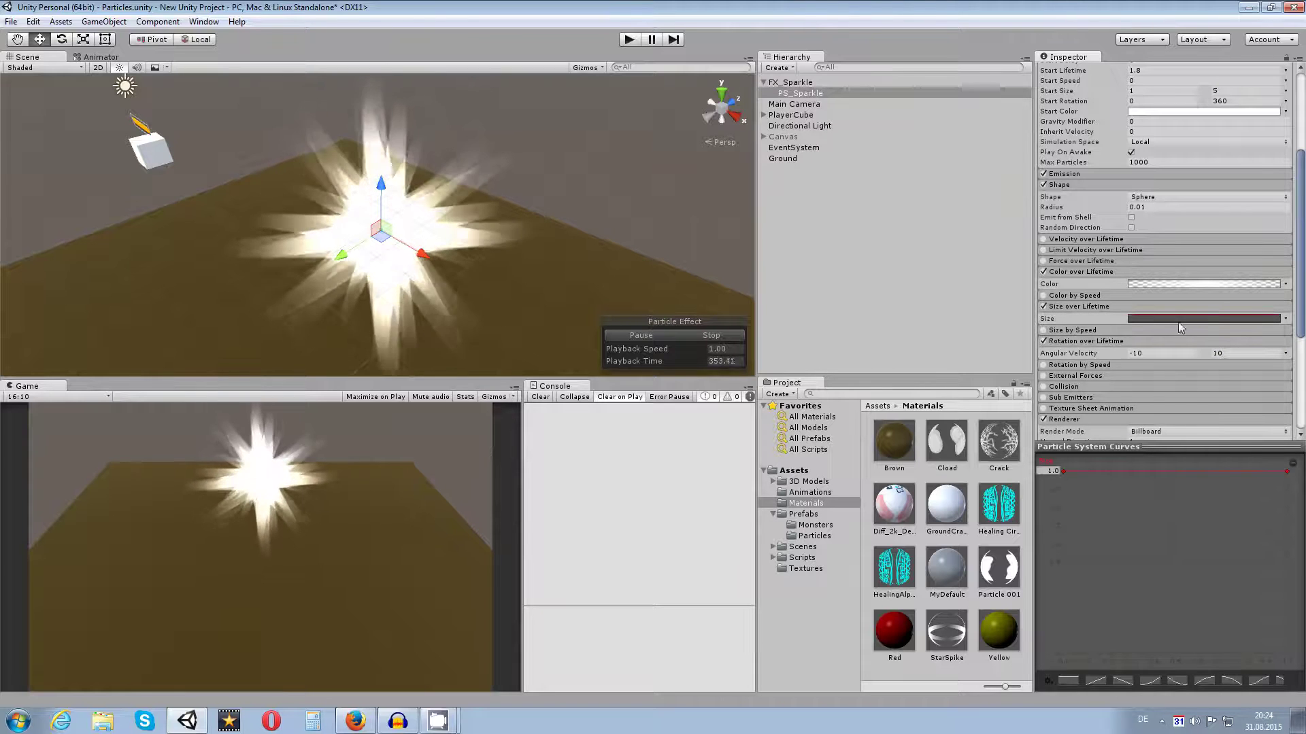
left_click(1096, 681)
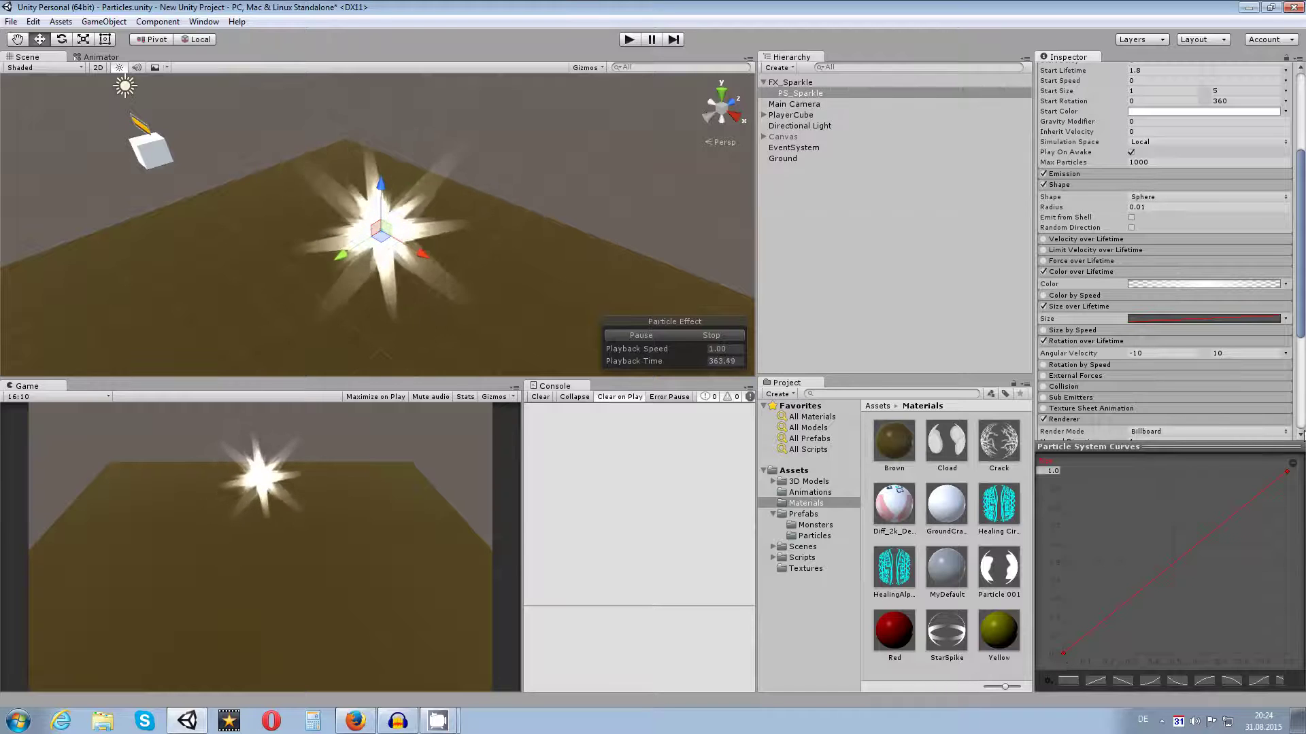
left_click_drag(1063, 658, 1054, 564)
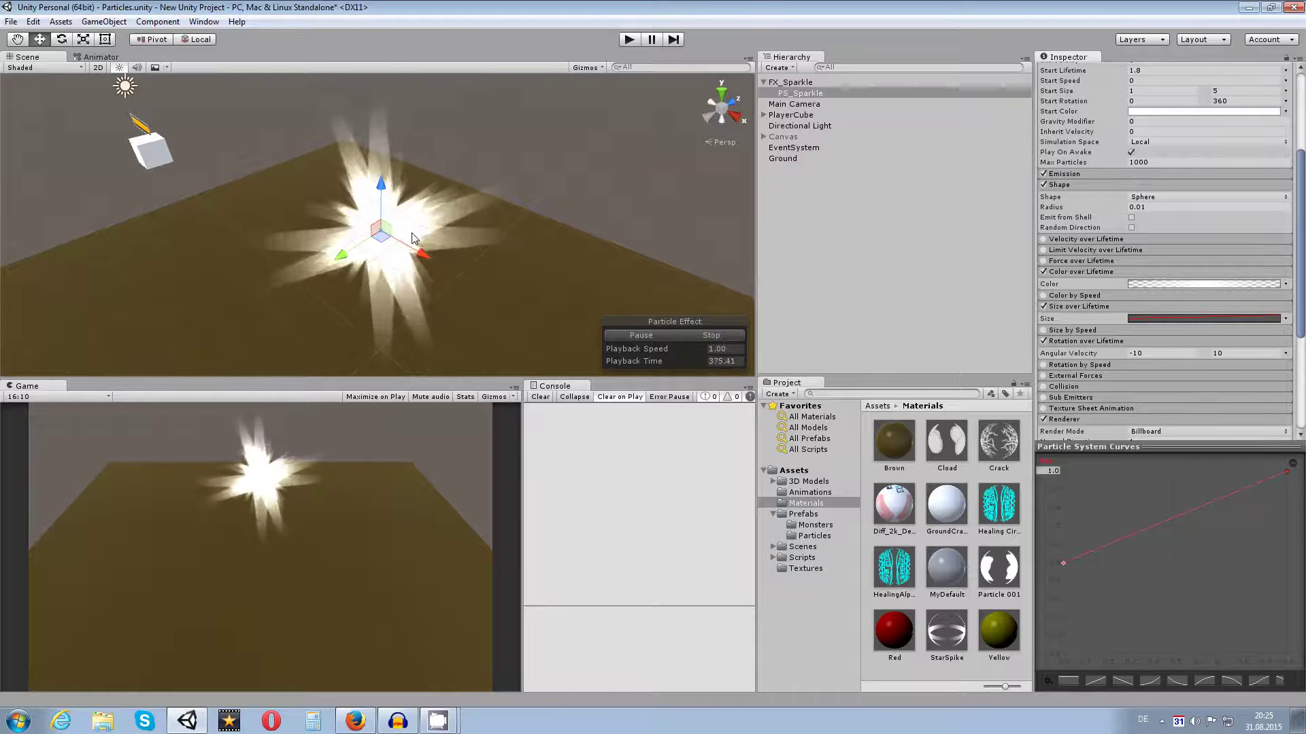
- Switch PS_Sparkle's Start Color to Random Between Two Colors
left_click_drag(389, 226, 531, 214, "alt")
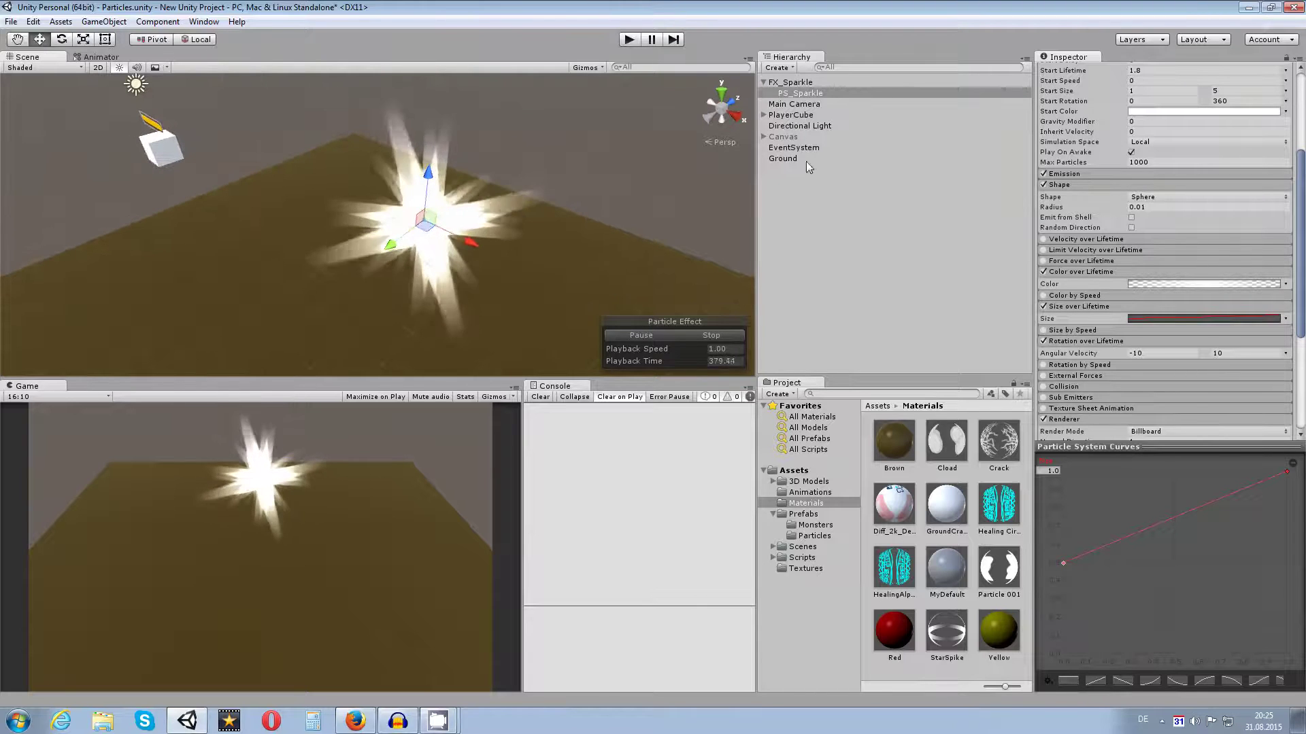
left_click_drag(721, 174, 678, 189, "alt")
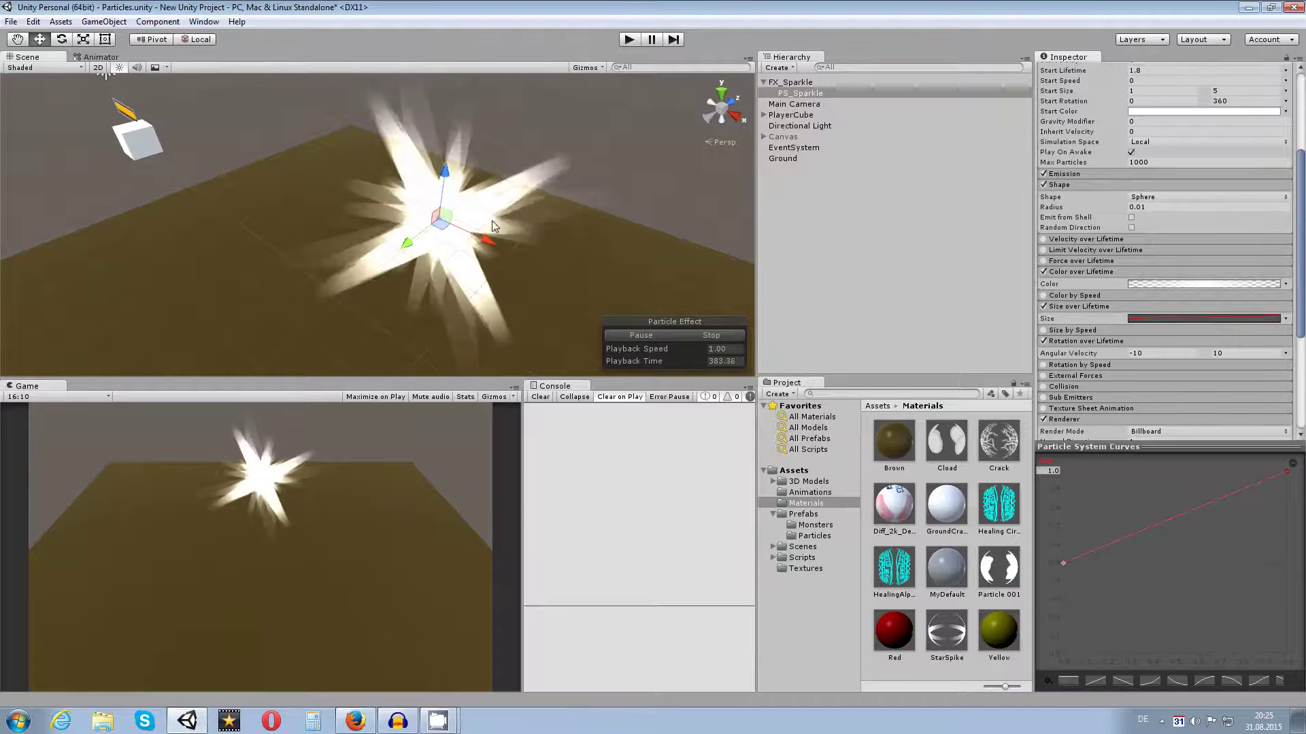
left_click_drag(609, 226, 496, 258, "alt")
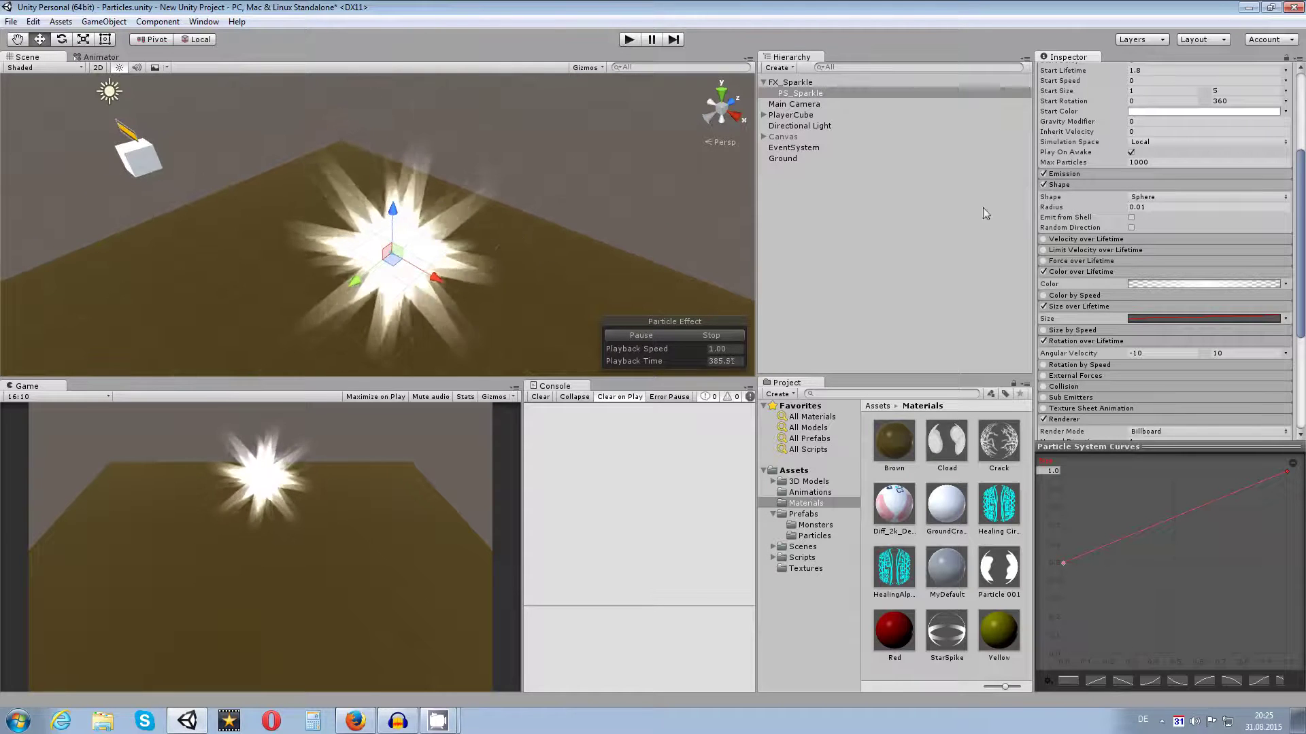
left_click(1286, 112)
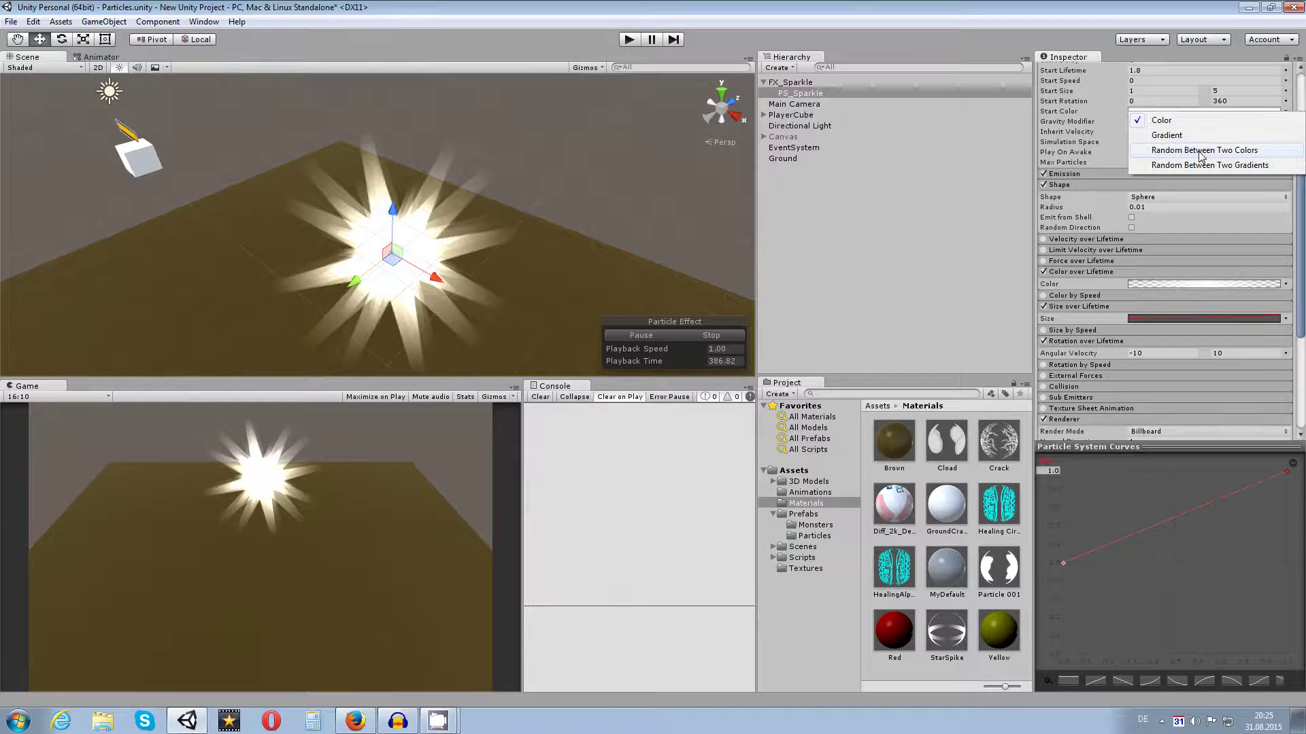
left_click(1243, 151)
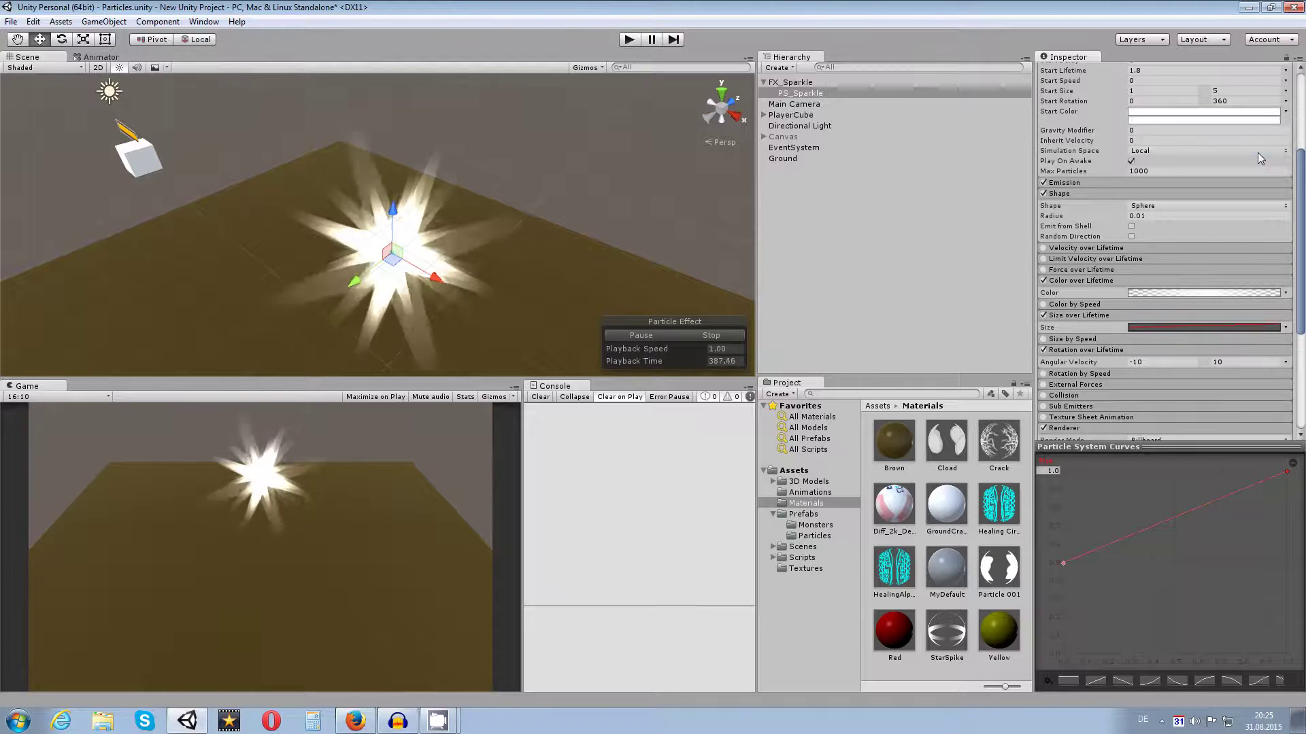
- Try cyan 00DFFFFF as the first start color of PS_Sparkle, and return it to white
left_click(1156, 113)
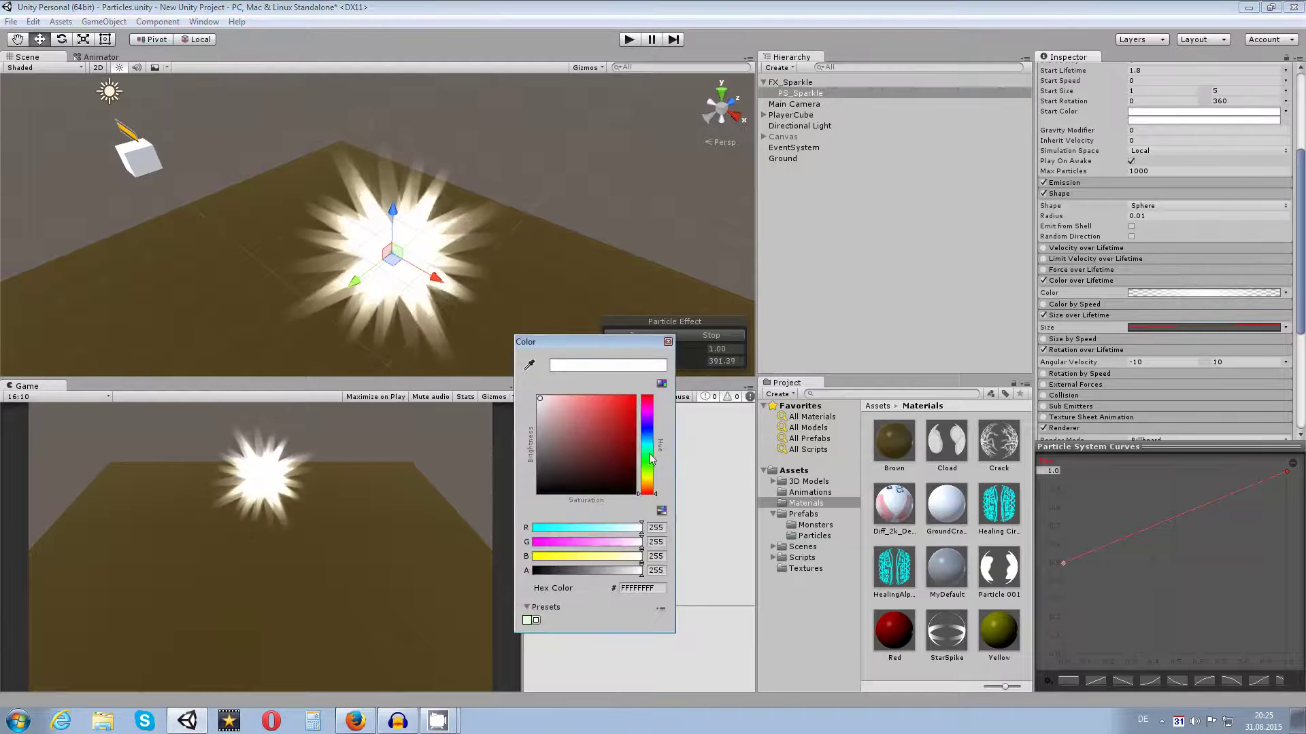
left_click_drag(651, 459, 651, 442)
left_click(632, 398)
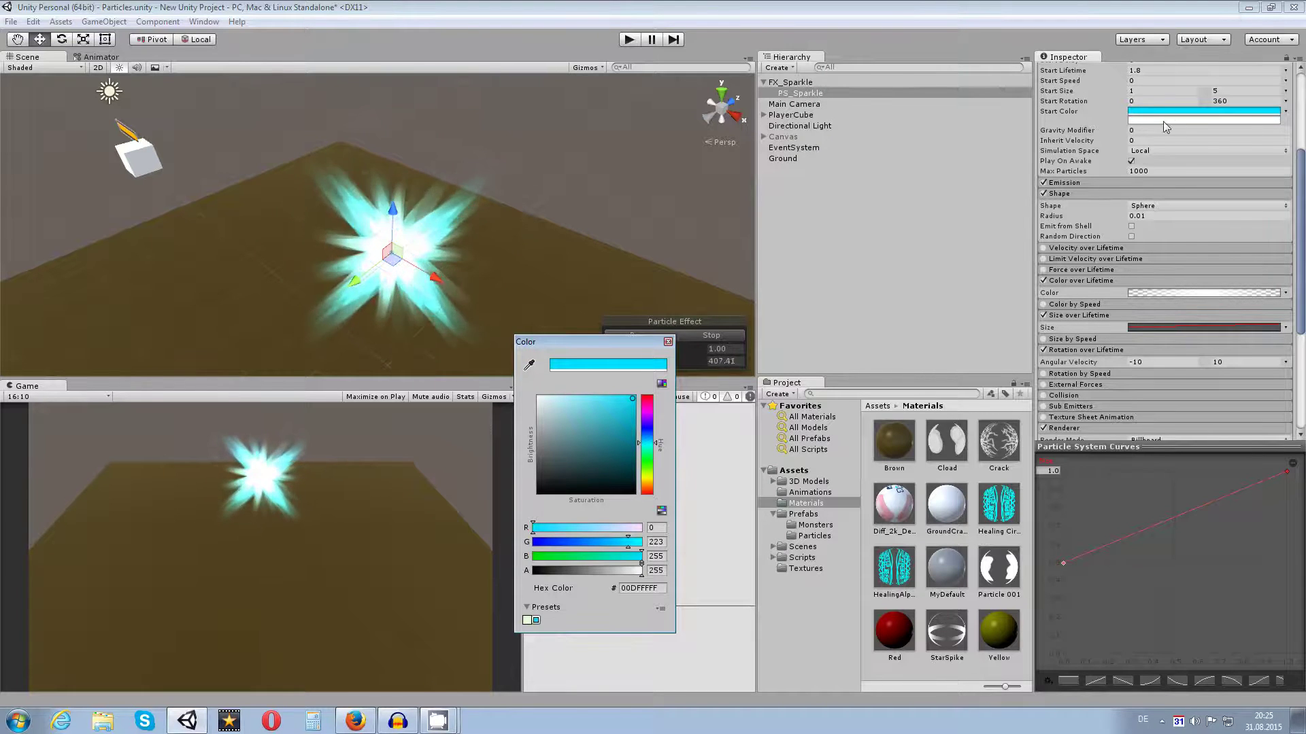
left_click_drag(606, 409, 525, 391)
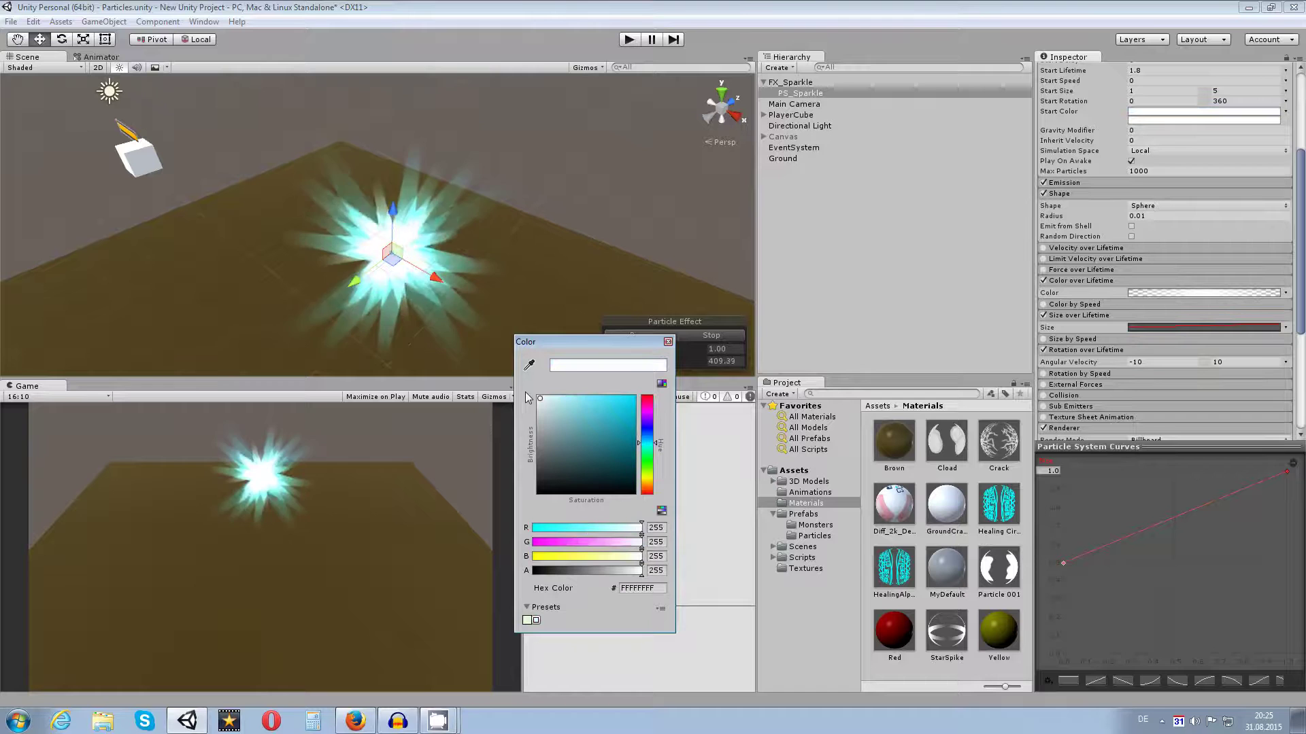
left_click(667, 342)
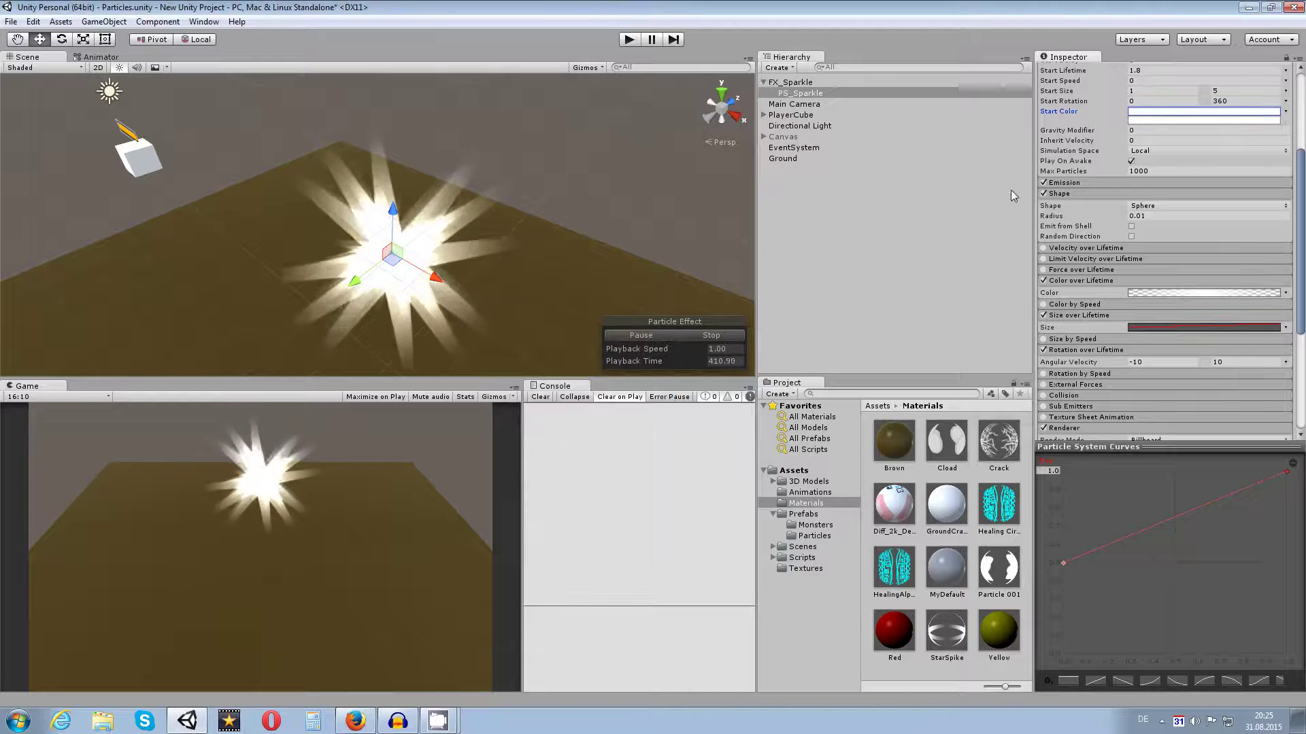
- Try pure red FF0000FF as the second start color of PS_Sparkle
left_click(1133, 119)
mouse_move(616, 462)
left_mouse_down()
mouse_move(610, 413)
mouse_move(648, 451)
left_mouse_up()
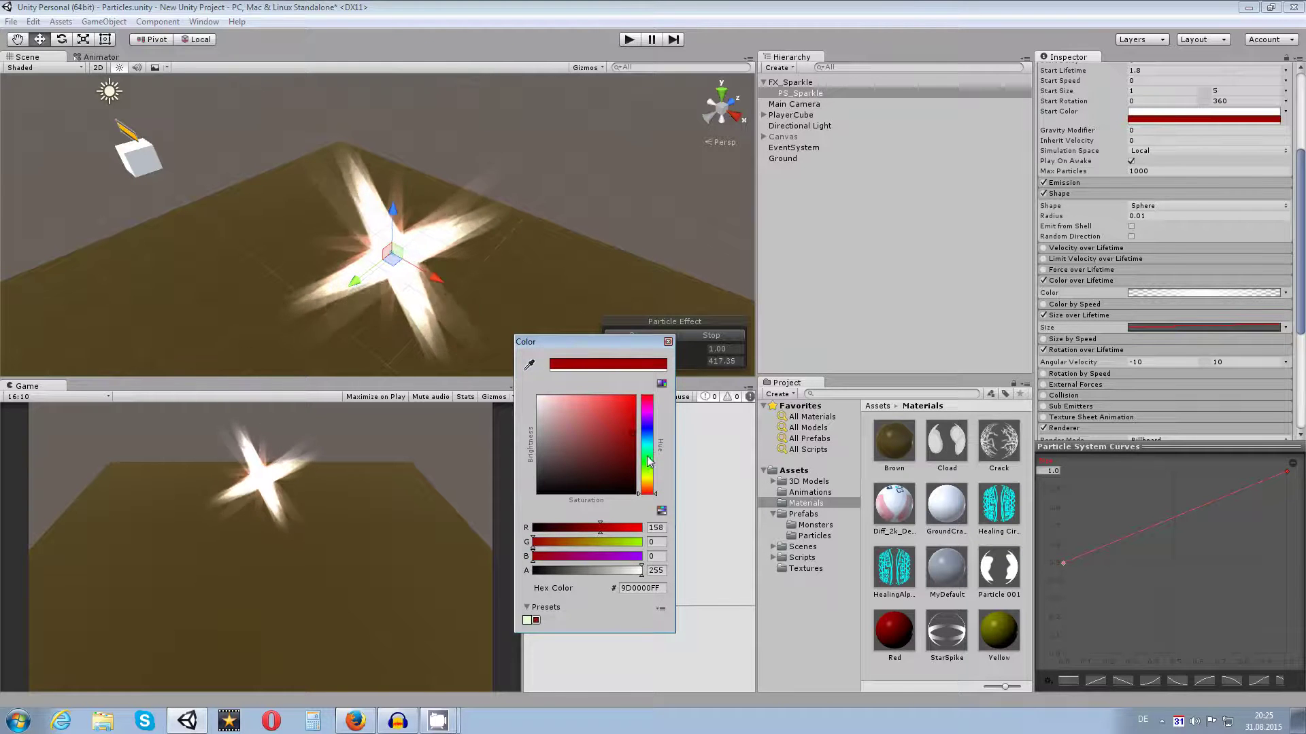
left_click_drag(634, 450, 642, 394)
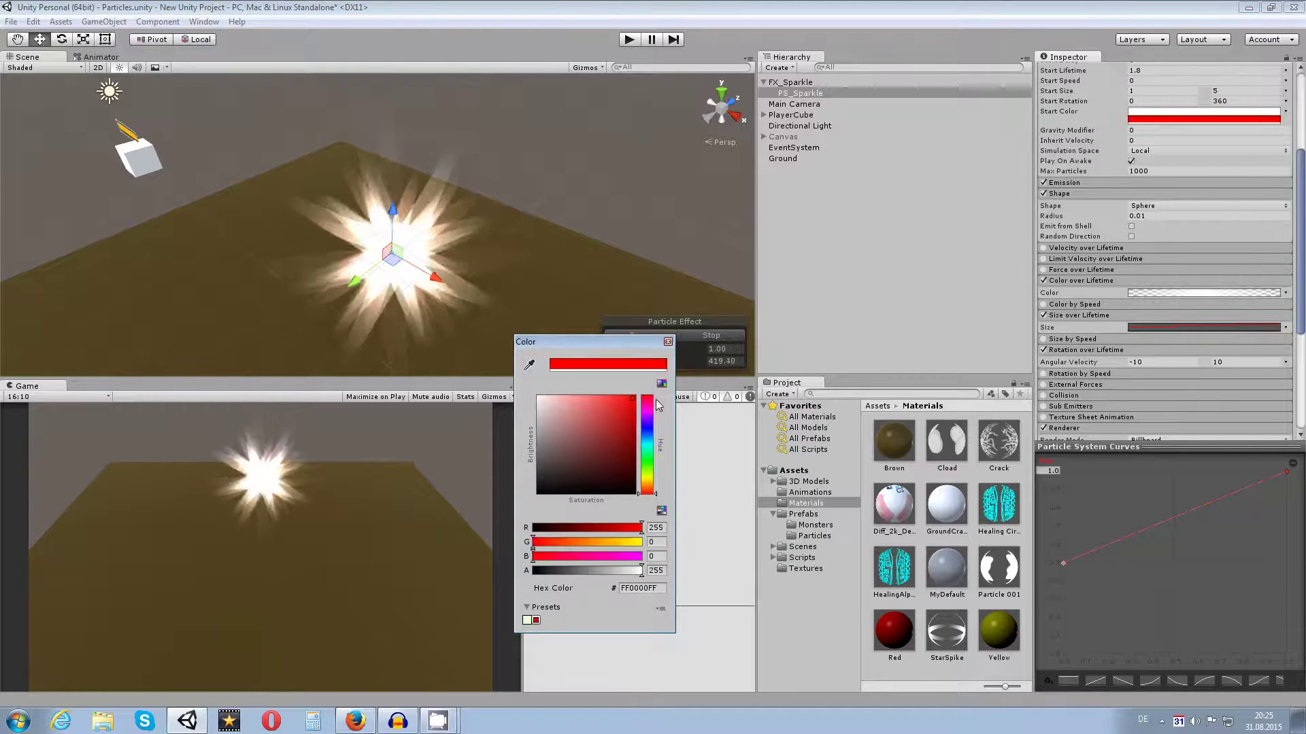
scroll(474, 323, "up", 2)
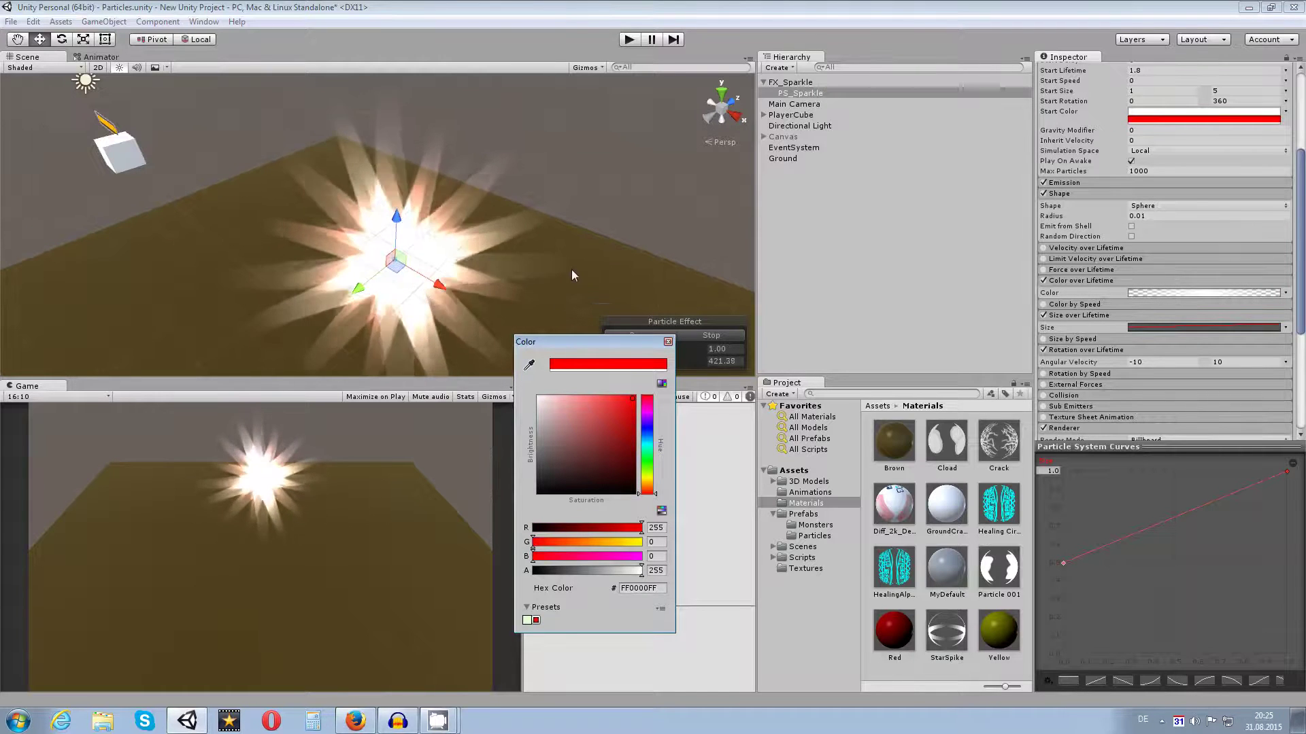
left_click(667, 343)
- Set the first start color of PS_Sparkle to a bright cyan
left_click(1167, 112)
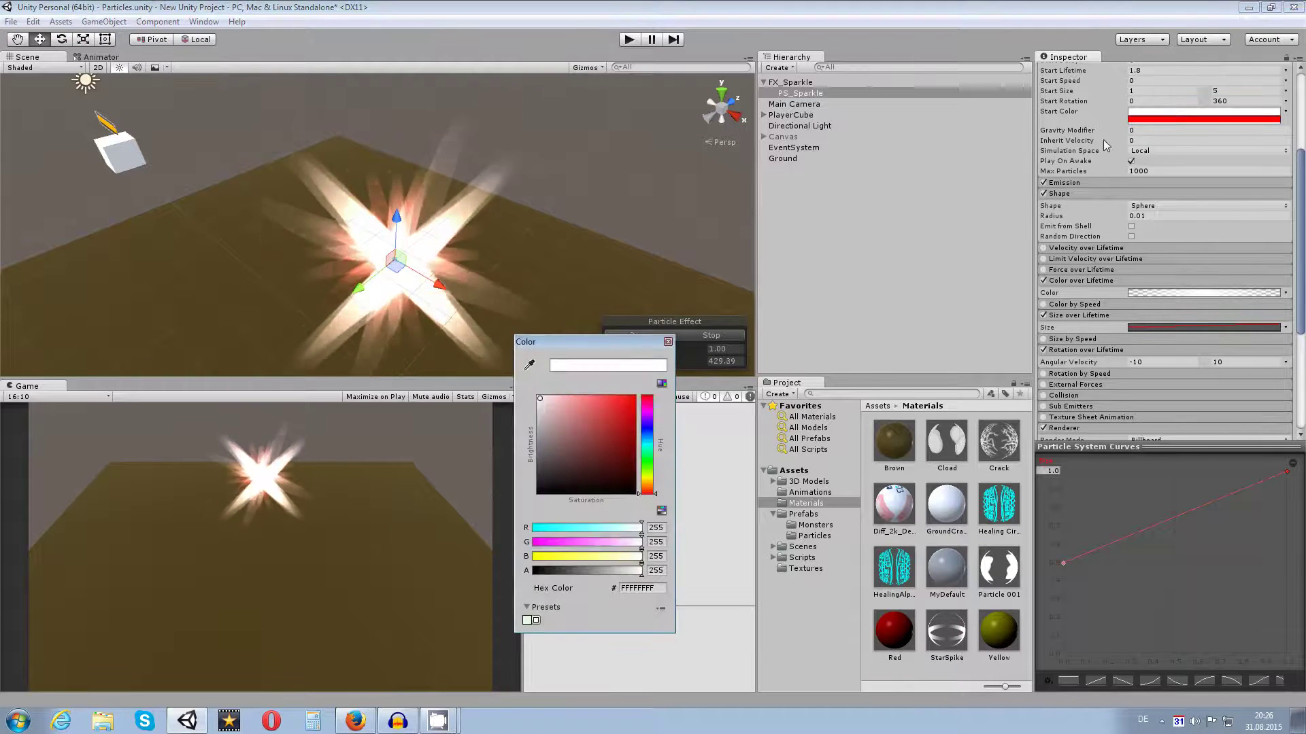
left_click(650, 445)
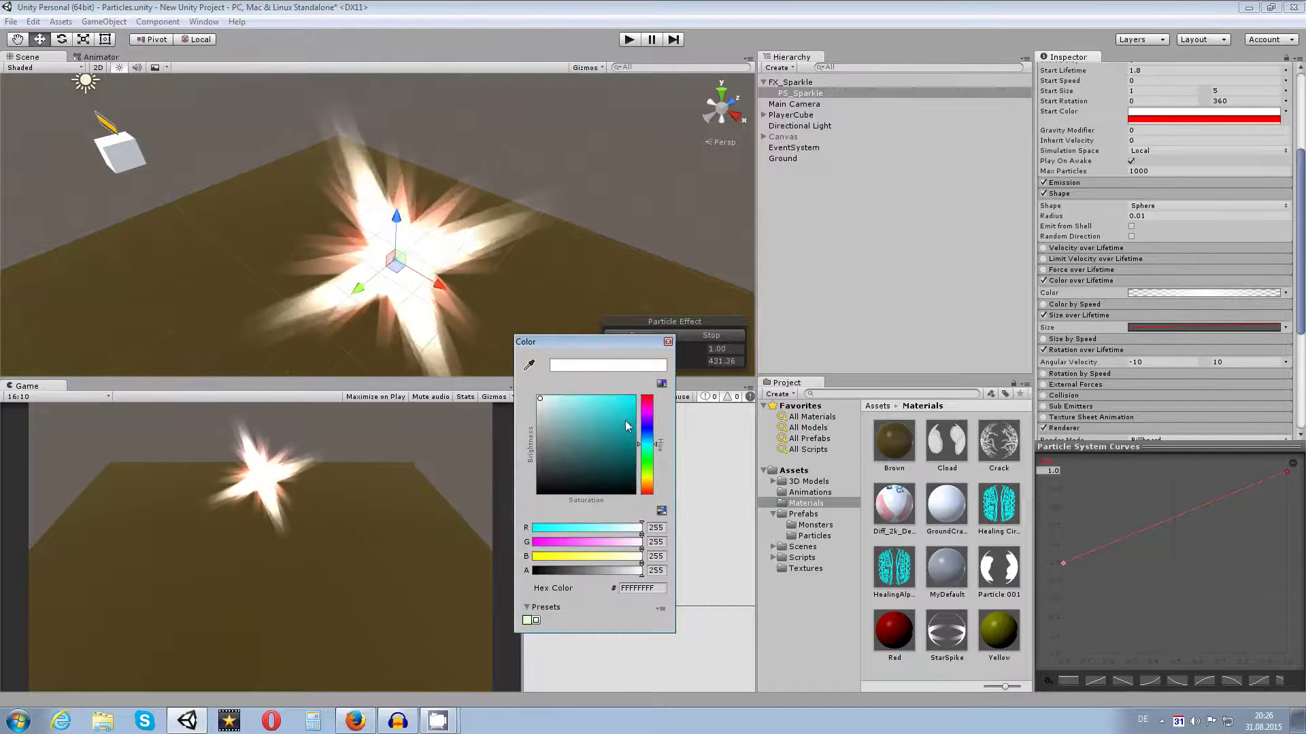
left_click(627, 425)
left_click(667, 342)
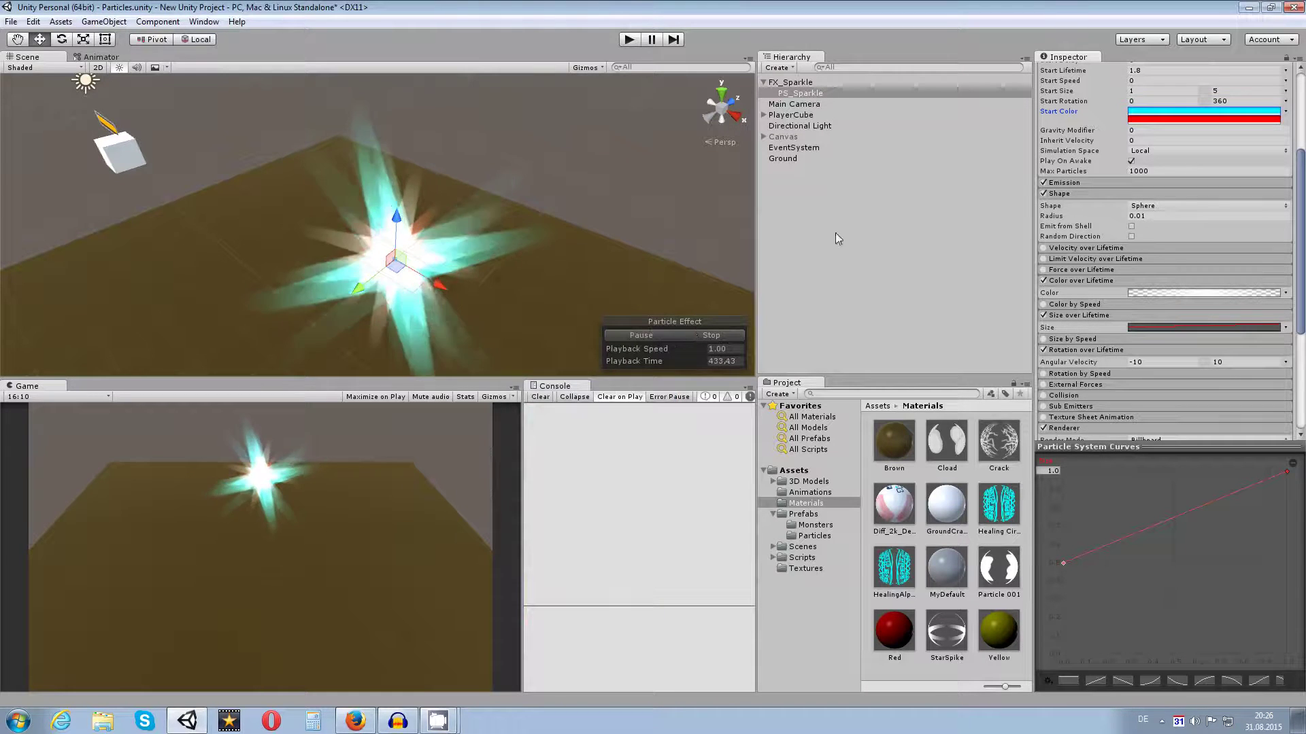
- Set the second start color of PS_Sparkle to white FFFFFFFF
left_click(1149, 120)
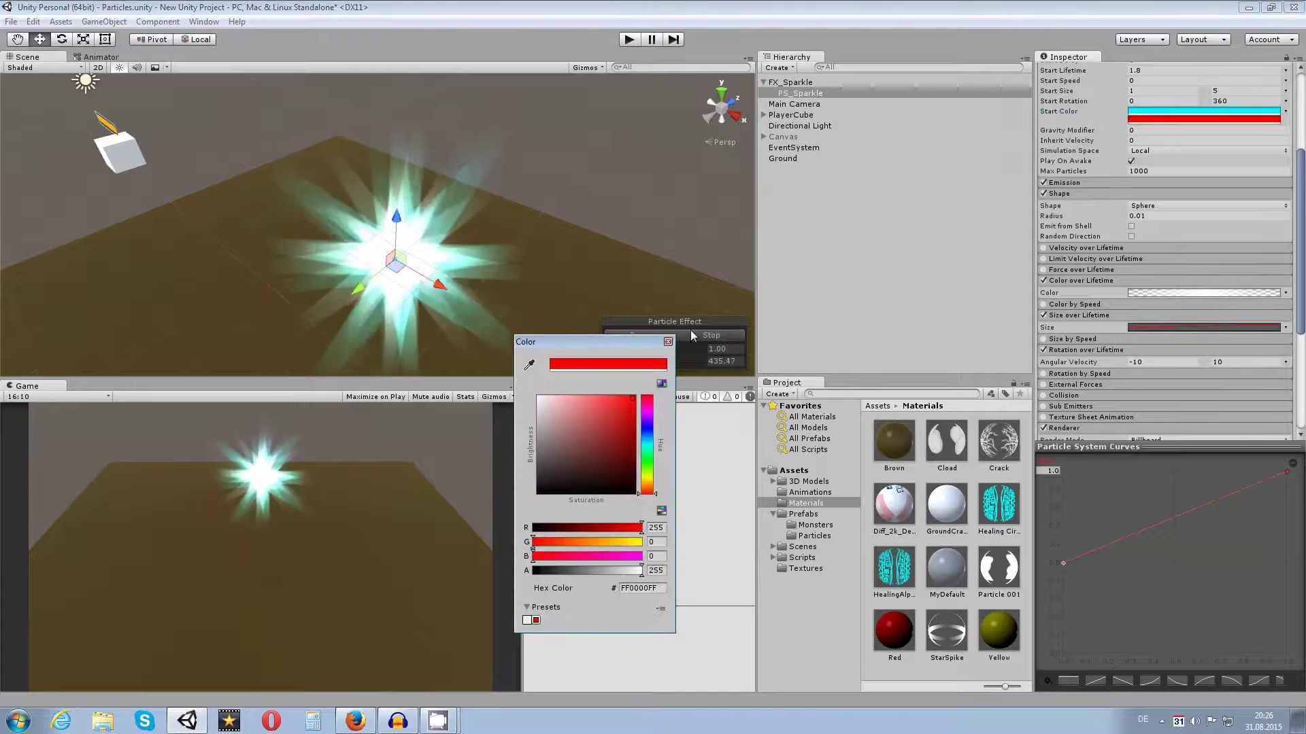
left_click(539, 397)
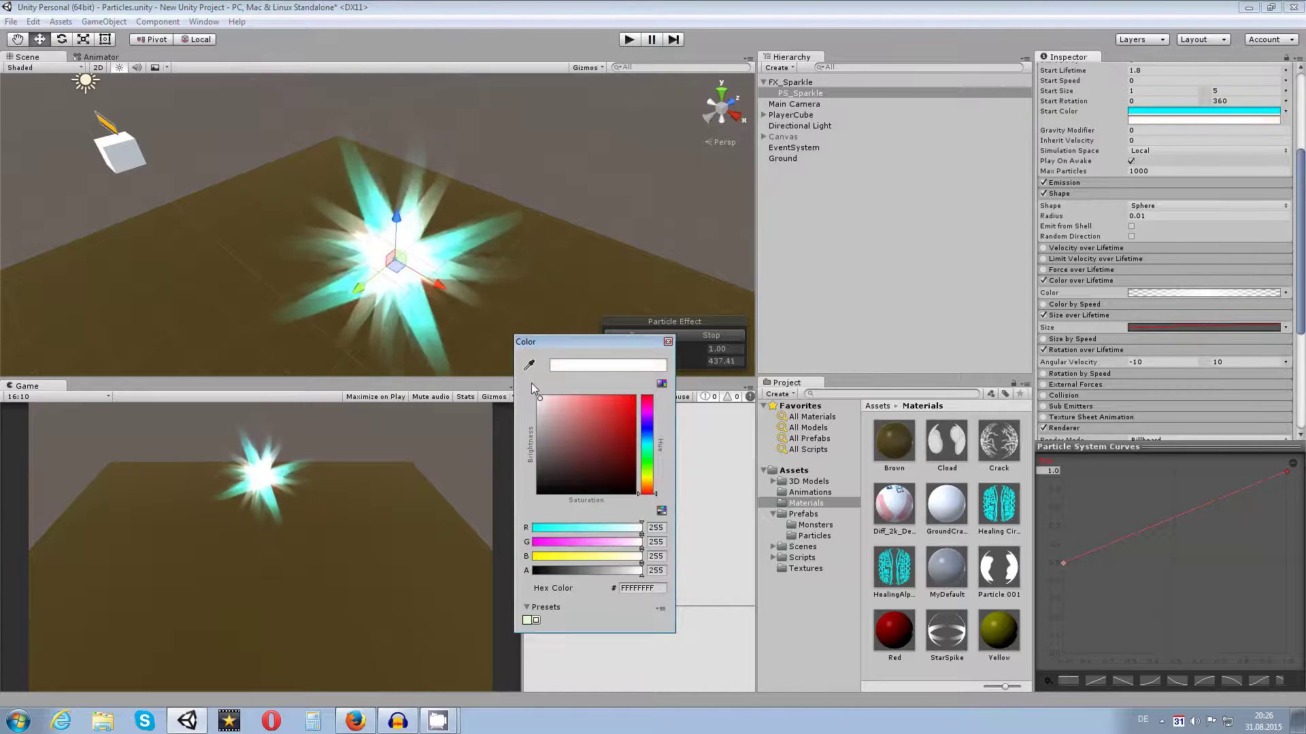
left_click(668, 341)
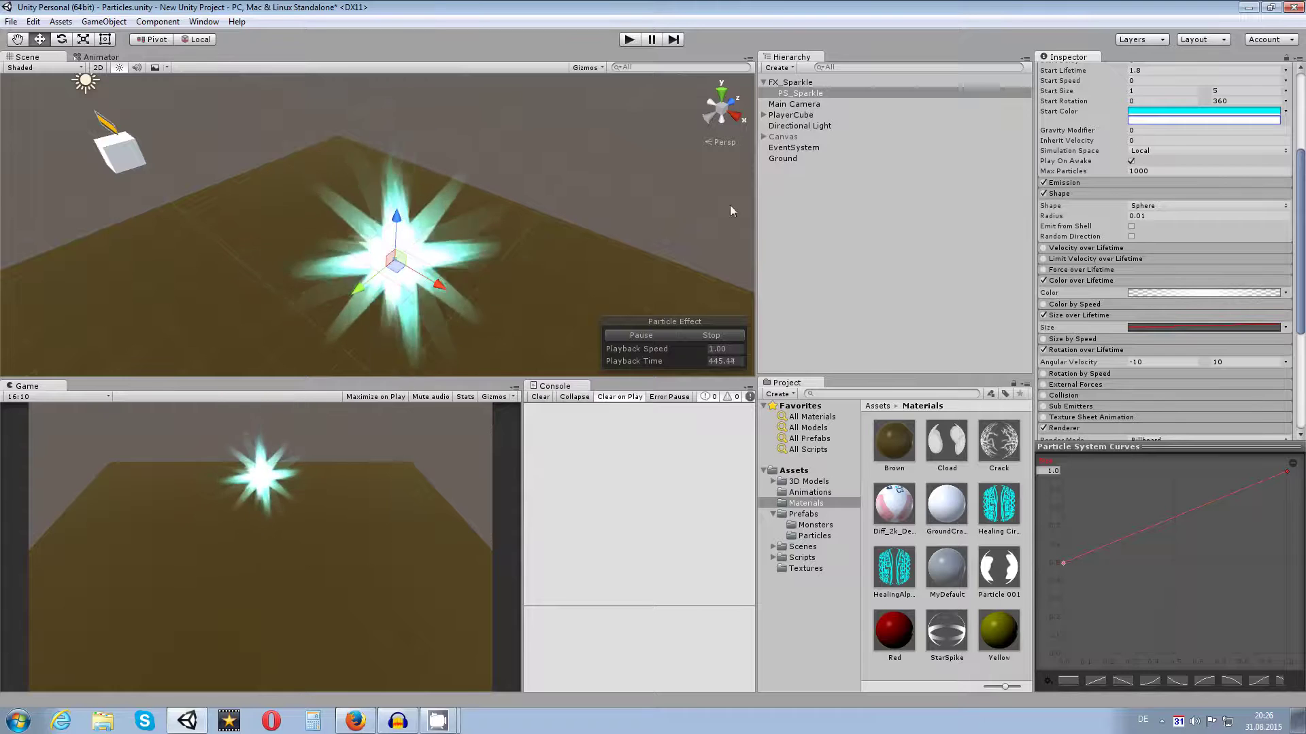
- Try a single Color for PS_Sparkle's Start Color, and switch it back to Random Between Two Colors
left_click(1285, 112)
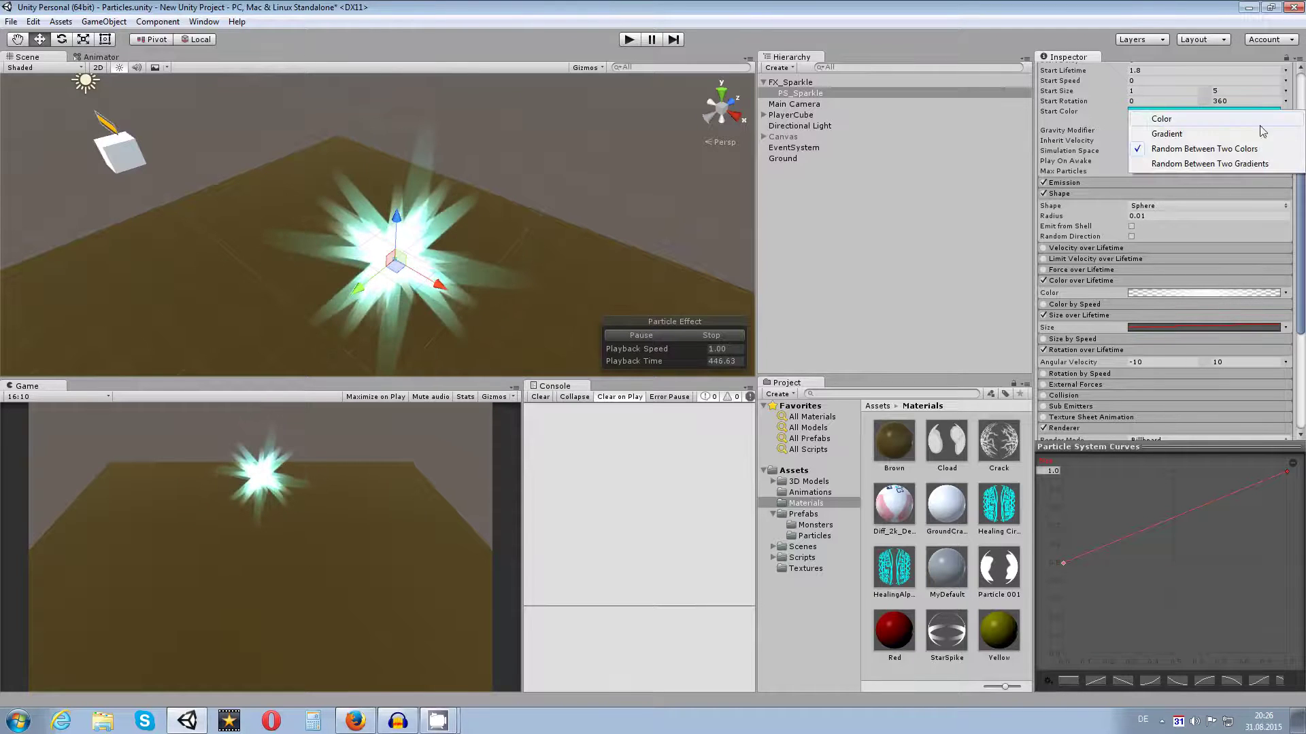
left_click(1188, 121)
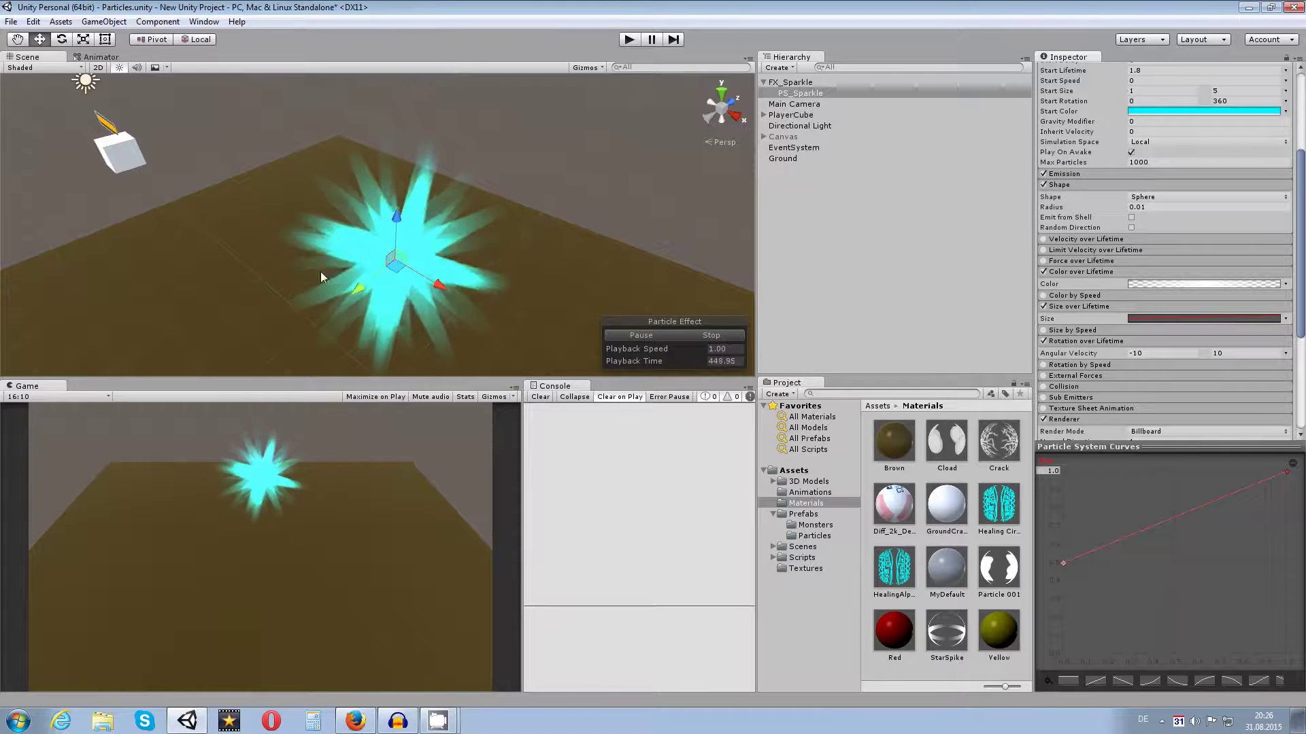
left_click(1285, 112)
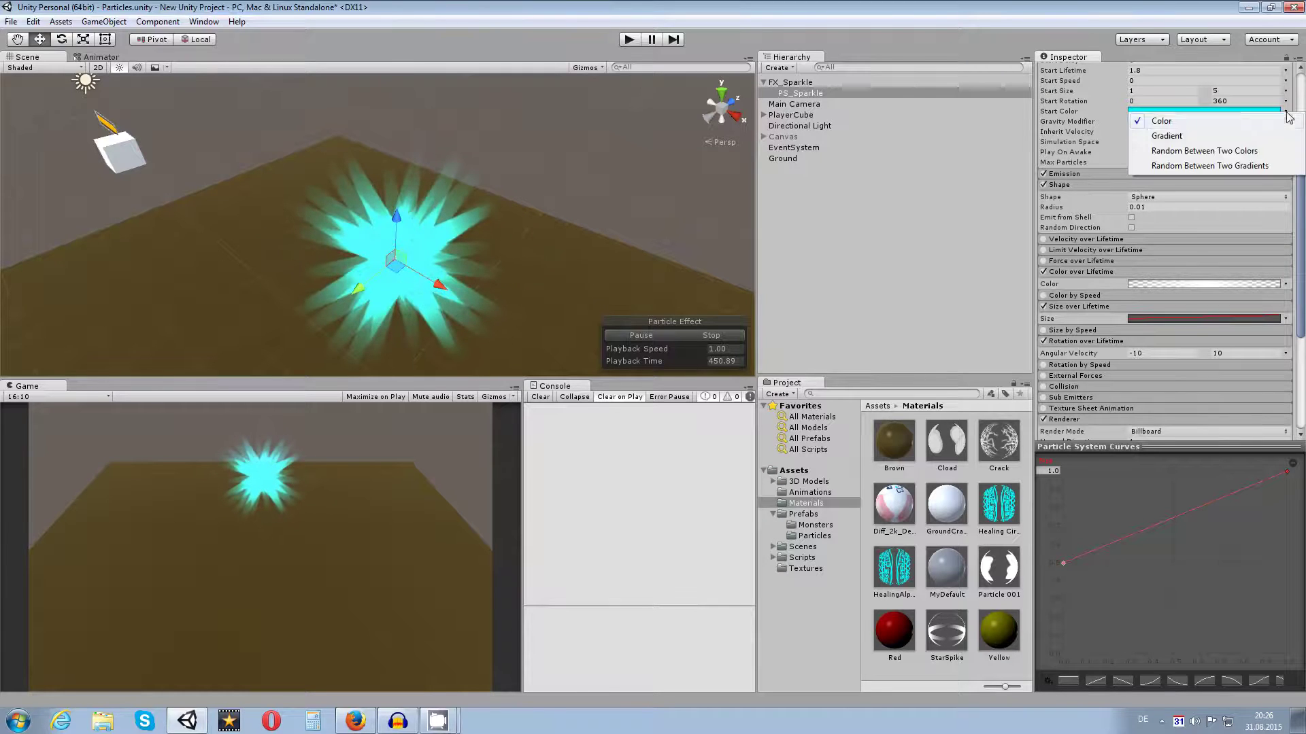
left_click(1229, 151)
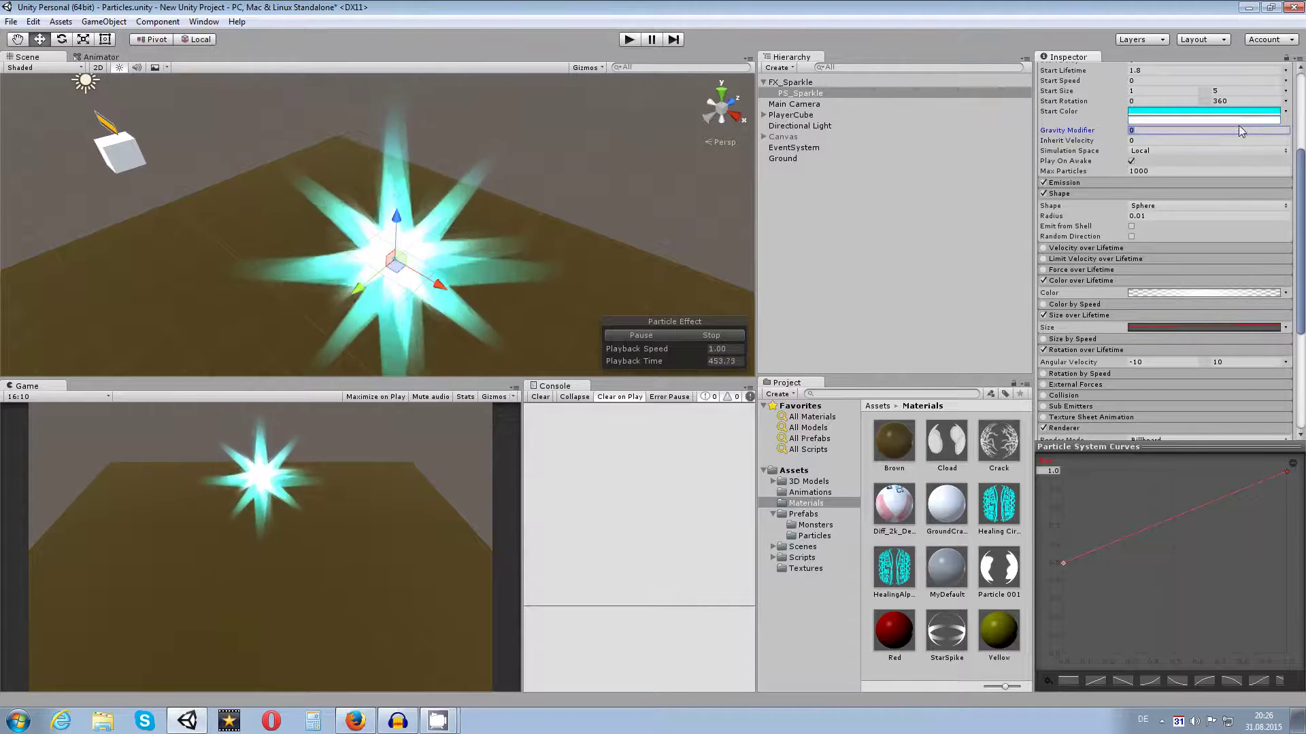
- Try grey 999999FF as the second start color of PS_Sparkle, and return it to white
left_click(1232, 119)
mouse_move(580, 444)
left_mouse_down()
mouse_move(618, 461)
mouse_move(571, 471)
mouse_move(615, 498)
mouse_move(522, 446)
mouse_move(525, 435)
left_mouse_up()
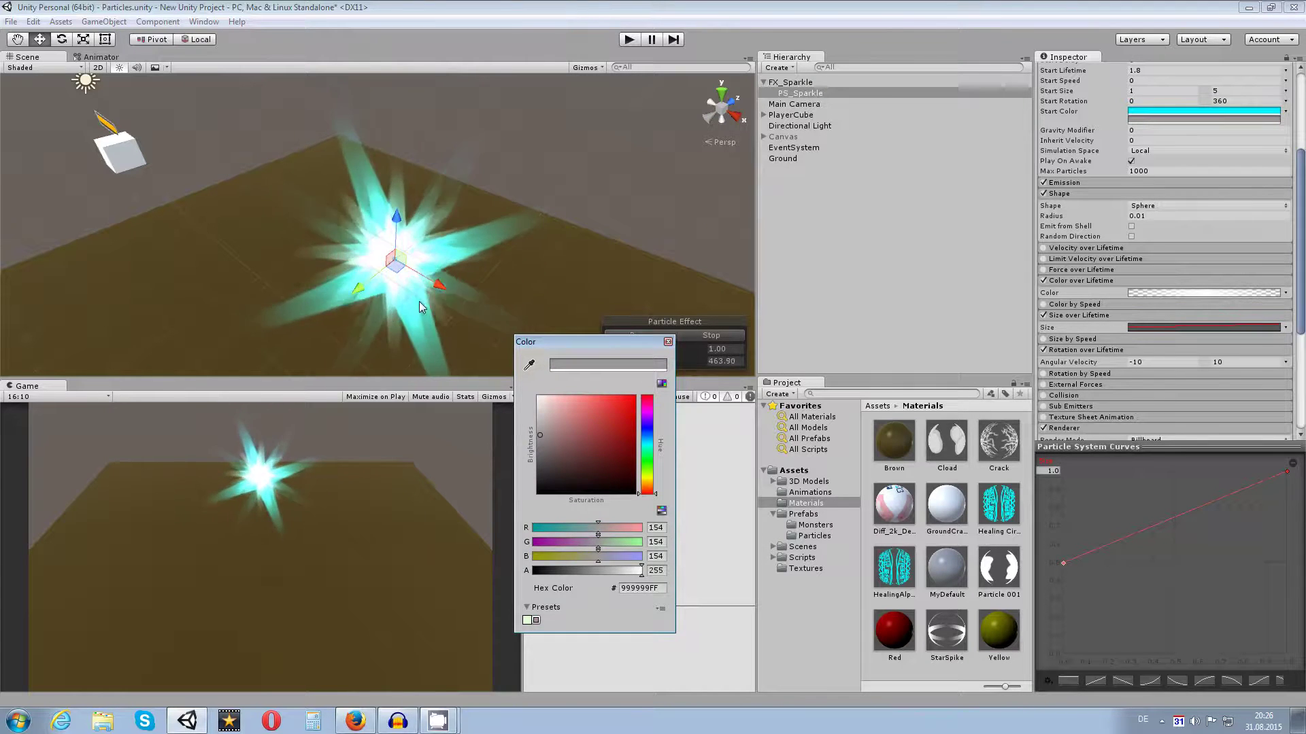
left_click(668, 342)
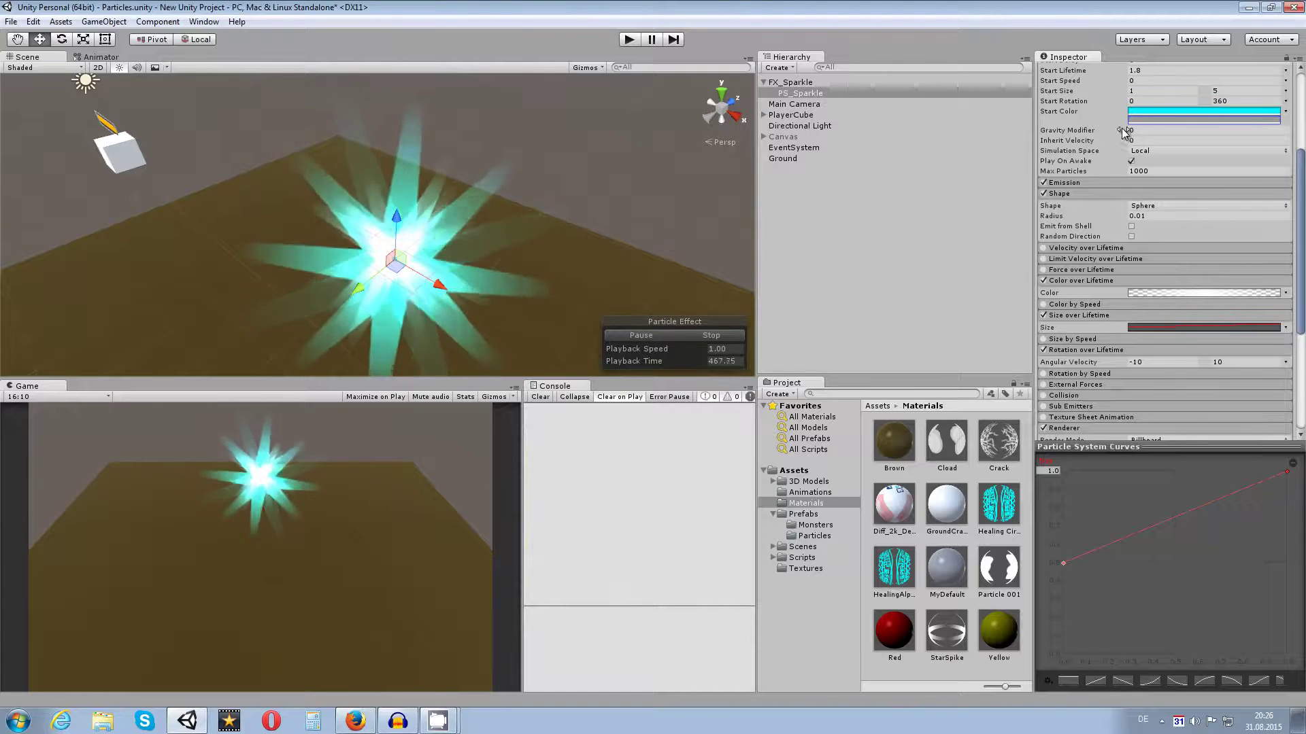
left_click(1203, 119)
left_click(552, 398)
left_click(537, 395)
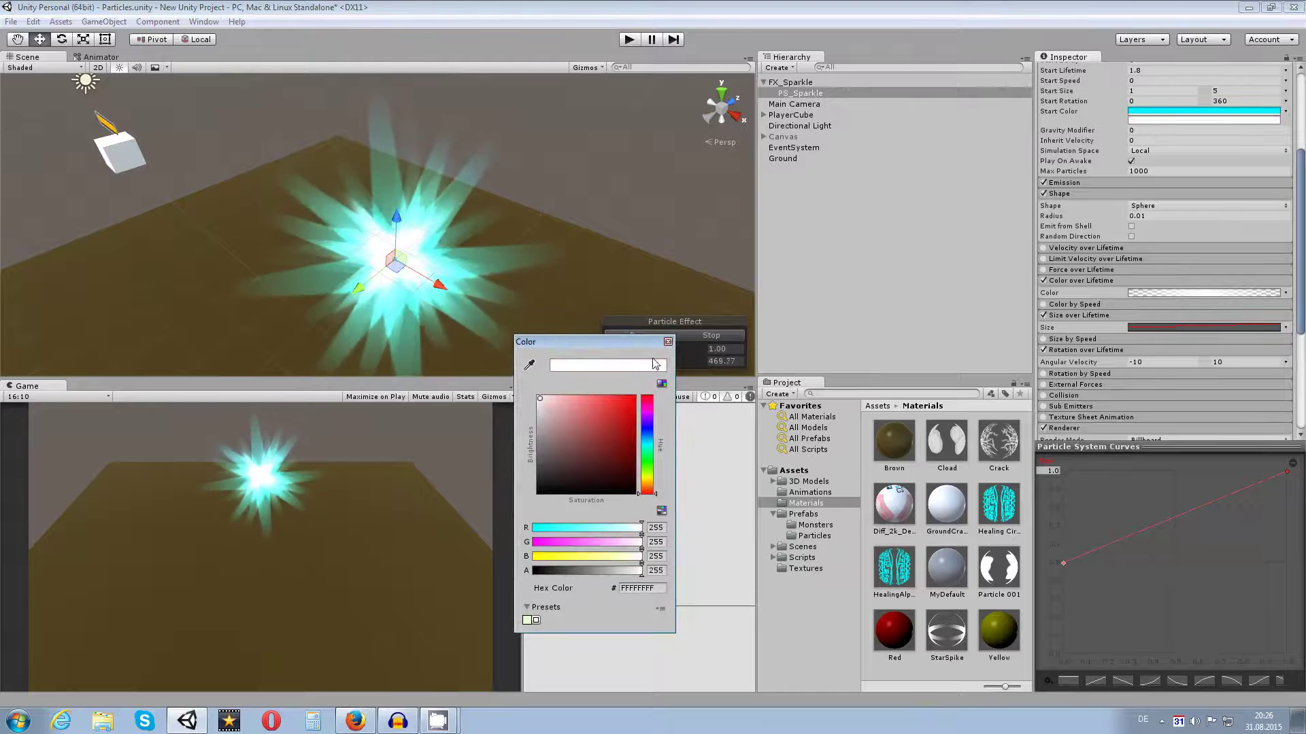
left_click(668, 342)
- Examine the cyan and white sparkle in the scene from several angles and distances
scroll(551, 262, "down", 1)
left_click_drag(510, 265, 594, 225, "alt")
middle_click_drag(595, 226, 403, 216)
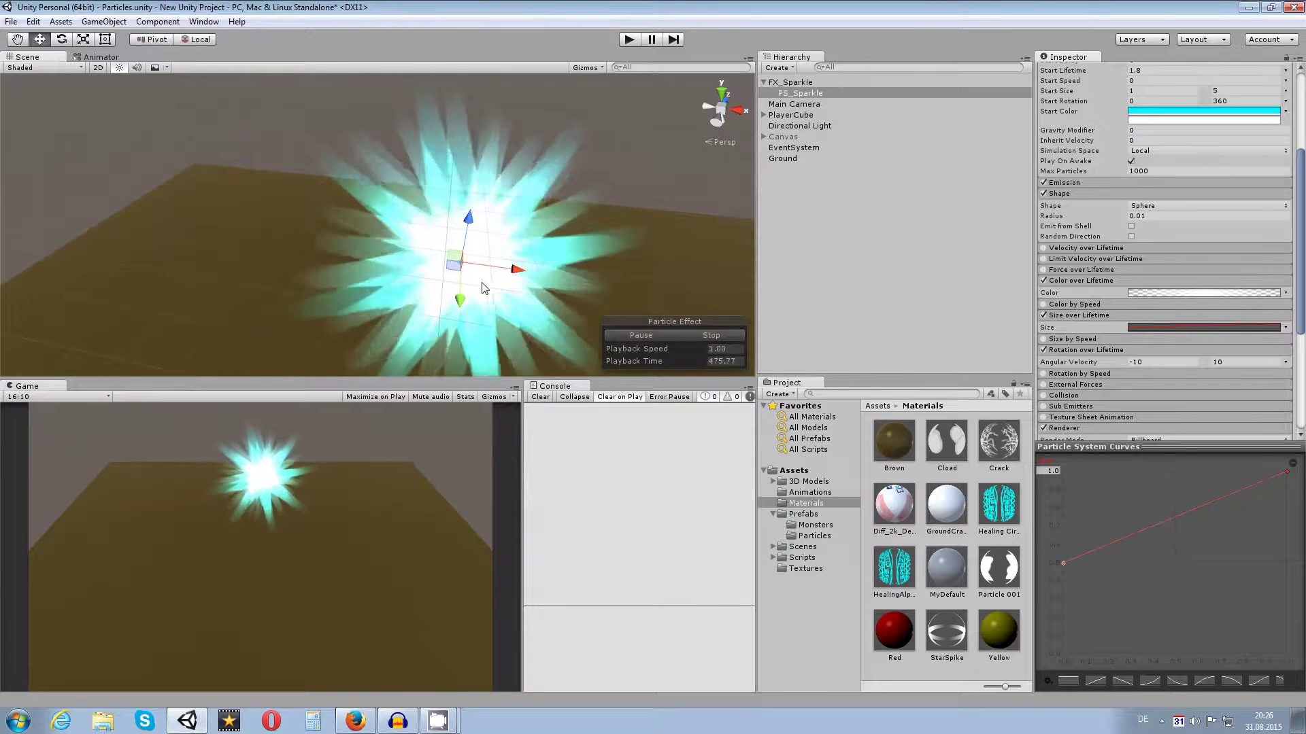
scroll(480, 283, "down", 2)
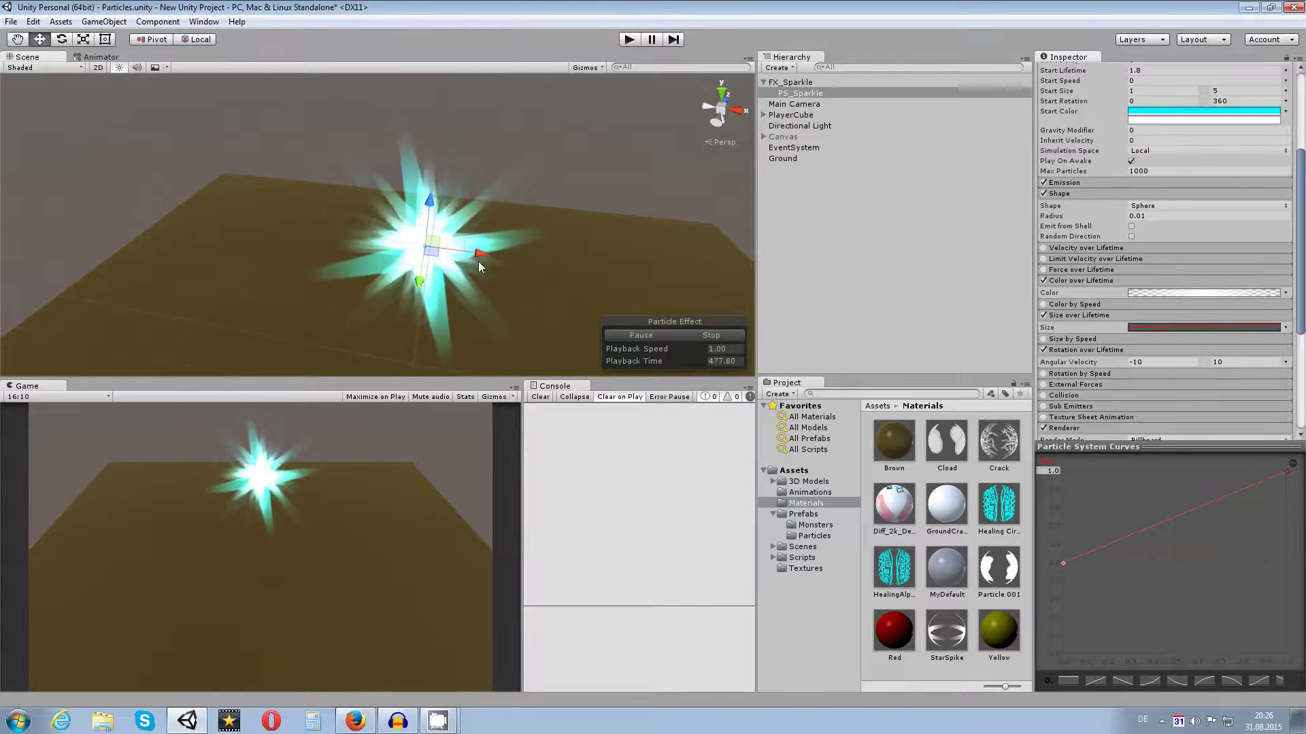
scroll(537, 227, "down", 2)
scroll(537, 227, "up", 3)
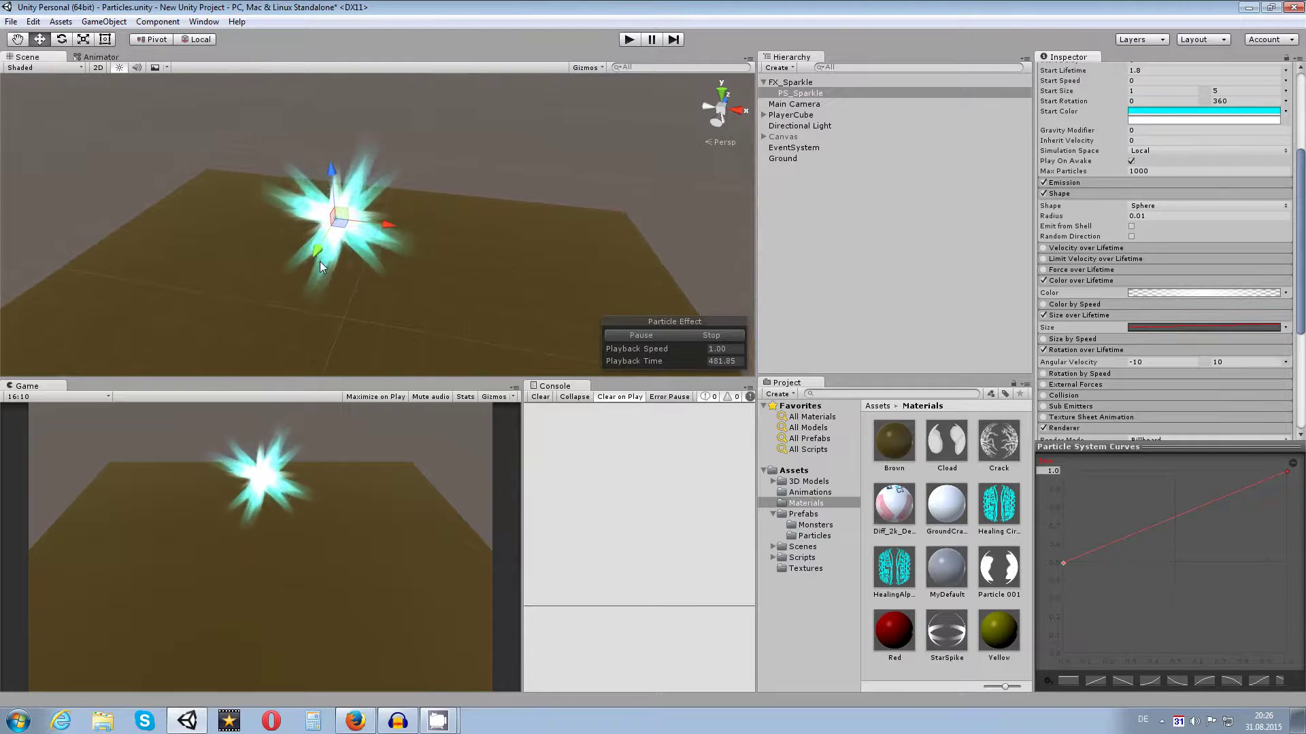
scroll(320, 261, "up", 1)
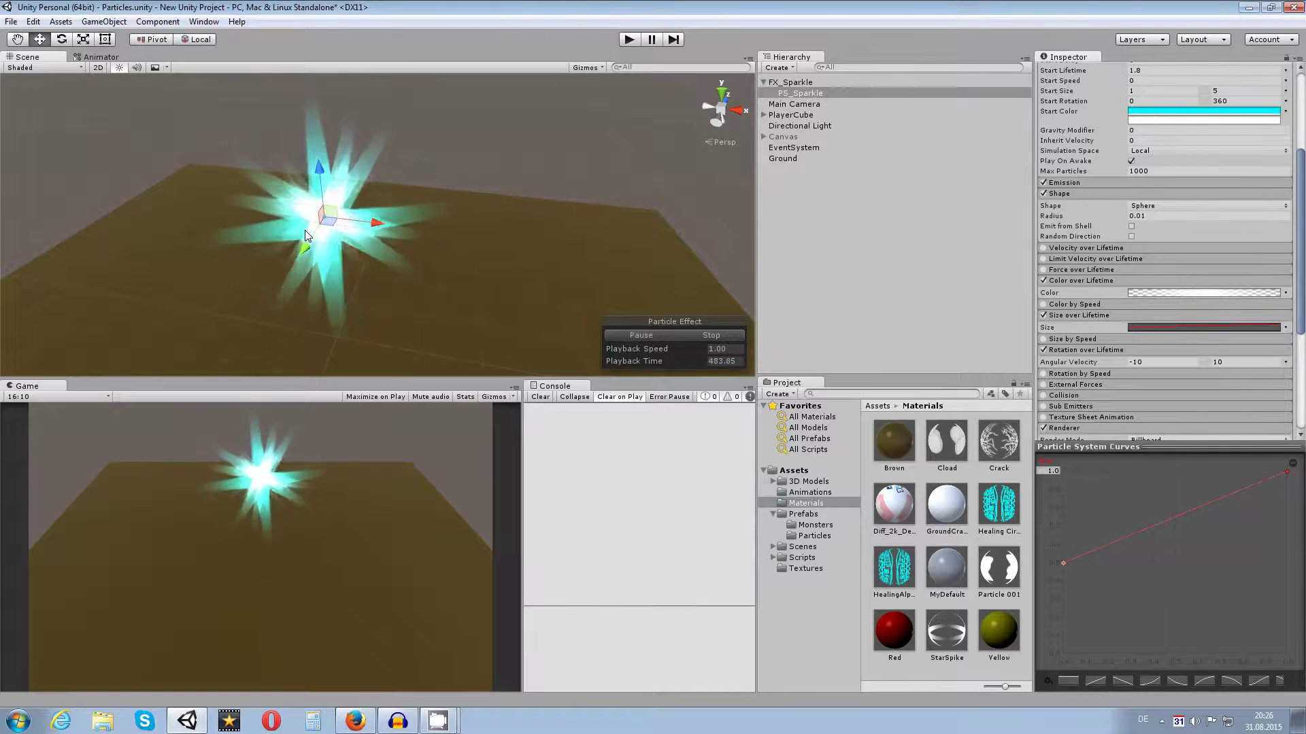
- Try shifting PS_Sparkle slightly in the scene, and reset its Position X to 0
left_click_drag(376, 230, 338, 183)
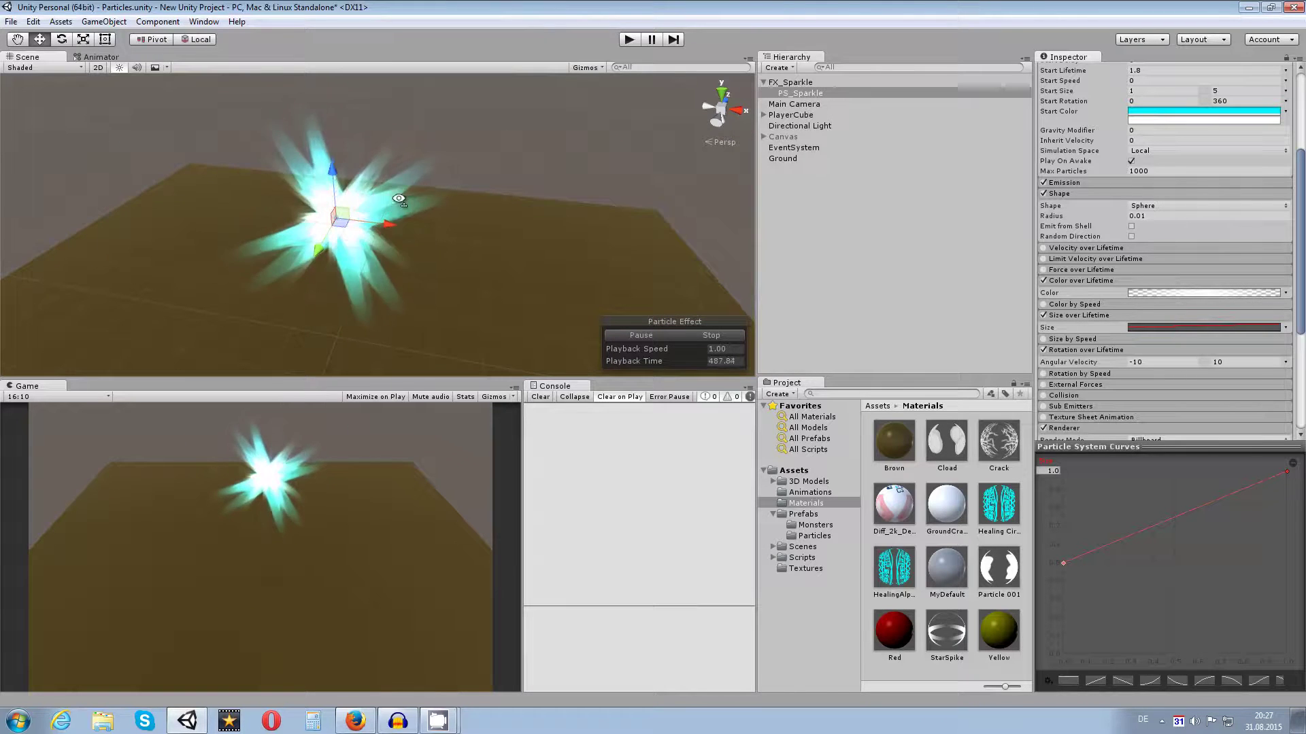
key("f")
scroll(439, 218, "up", 2)
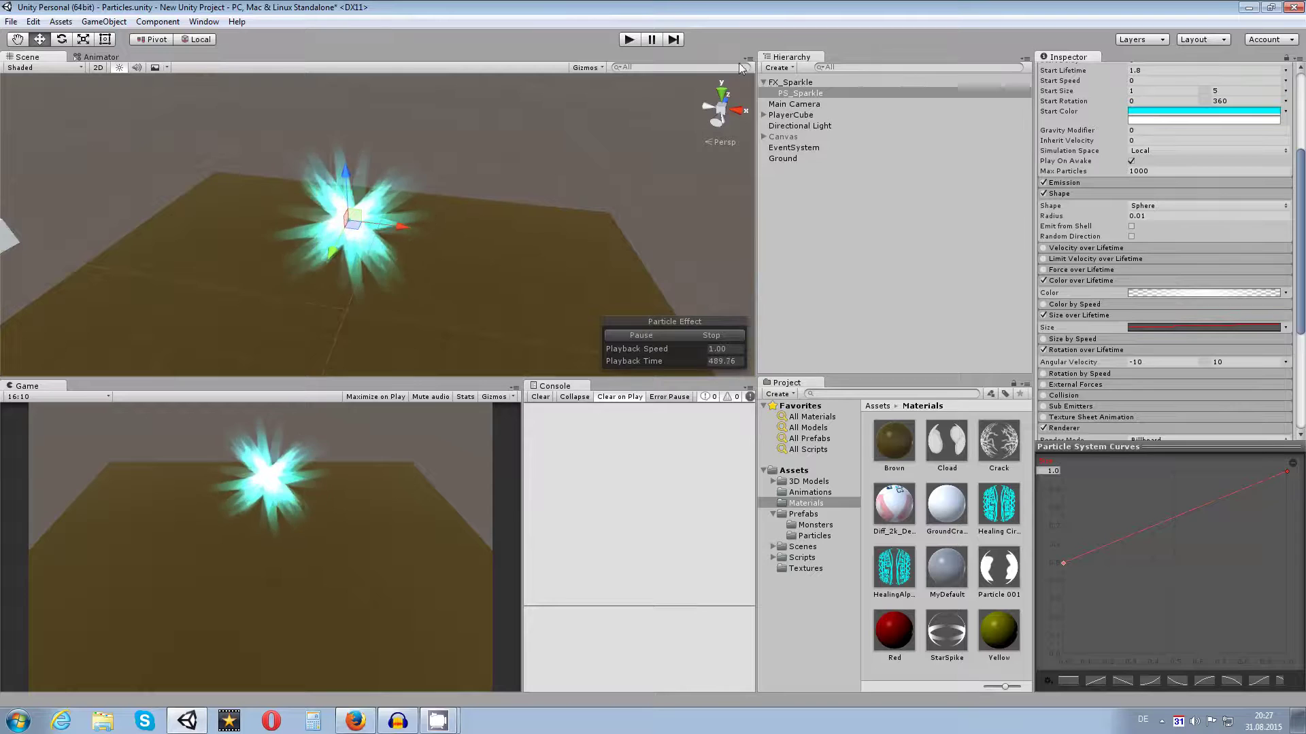
left_click(823, 83)
key("f")
scroll(476, 217, "up", 2)
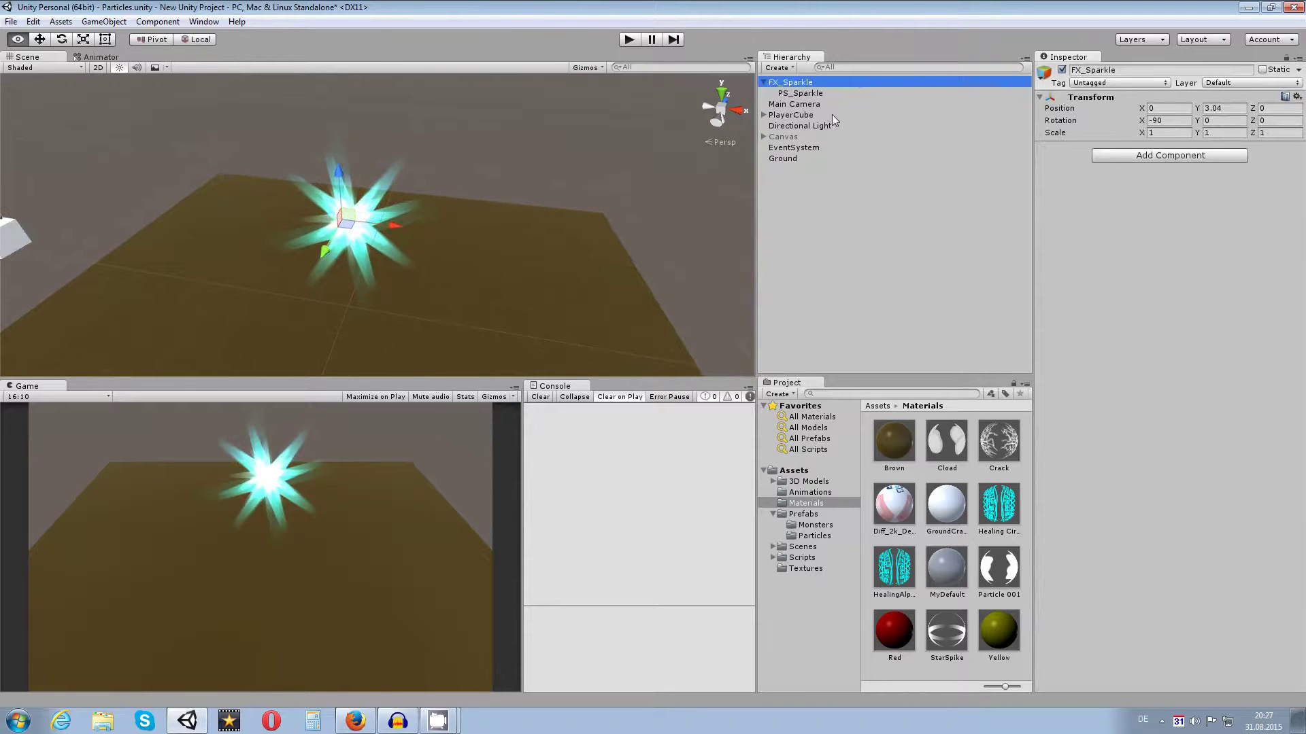
left_click(808, 94)
type("0")
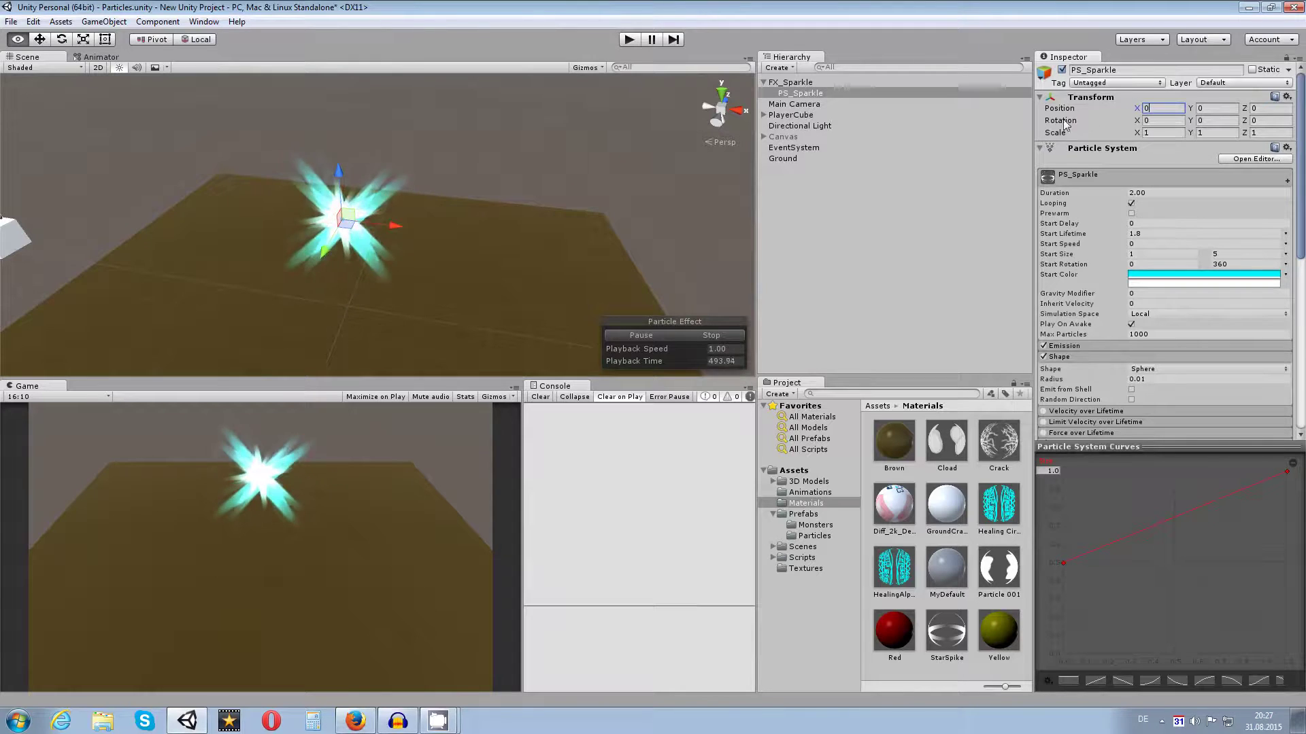
- Check the Transform of FX_Sparkle, reselect PS_Sparkle and view its effect up close
left_click(819, 82)
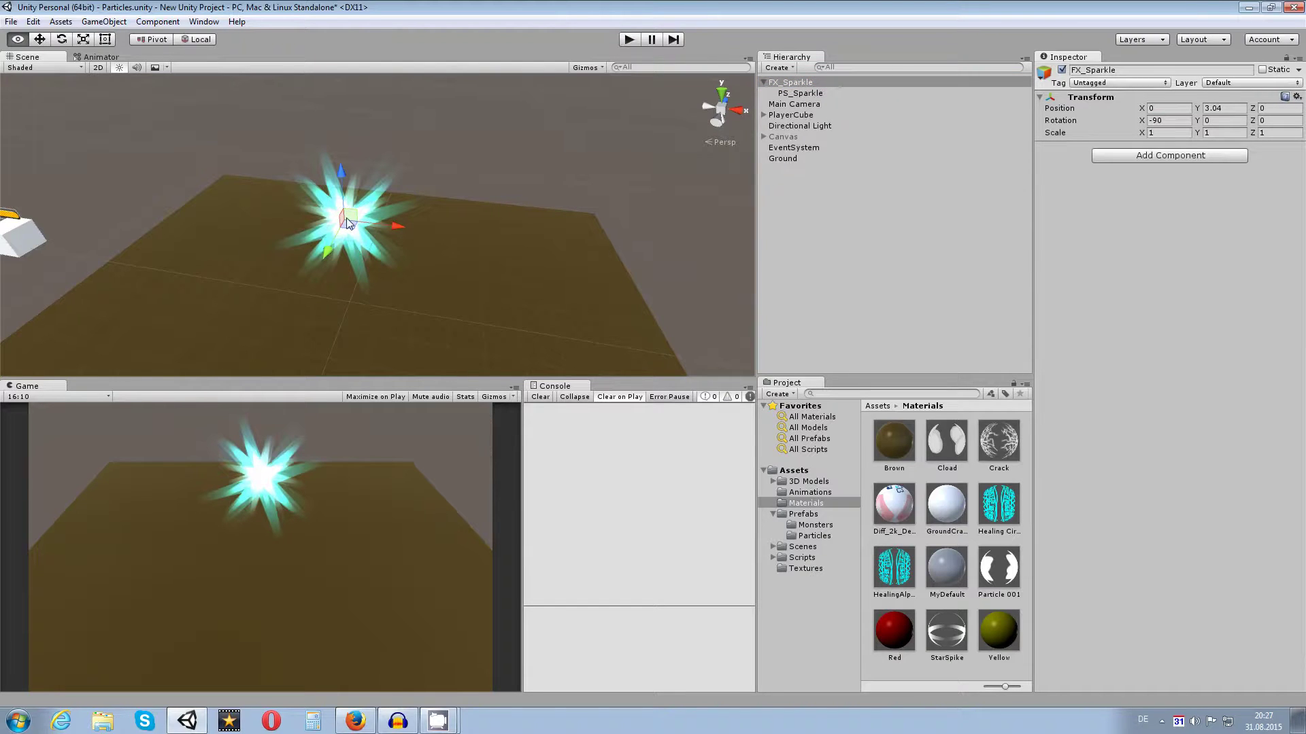
left_click(799, 94)
scroll(455, 225, "up", 3)
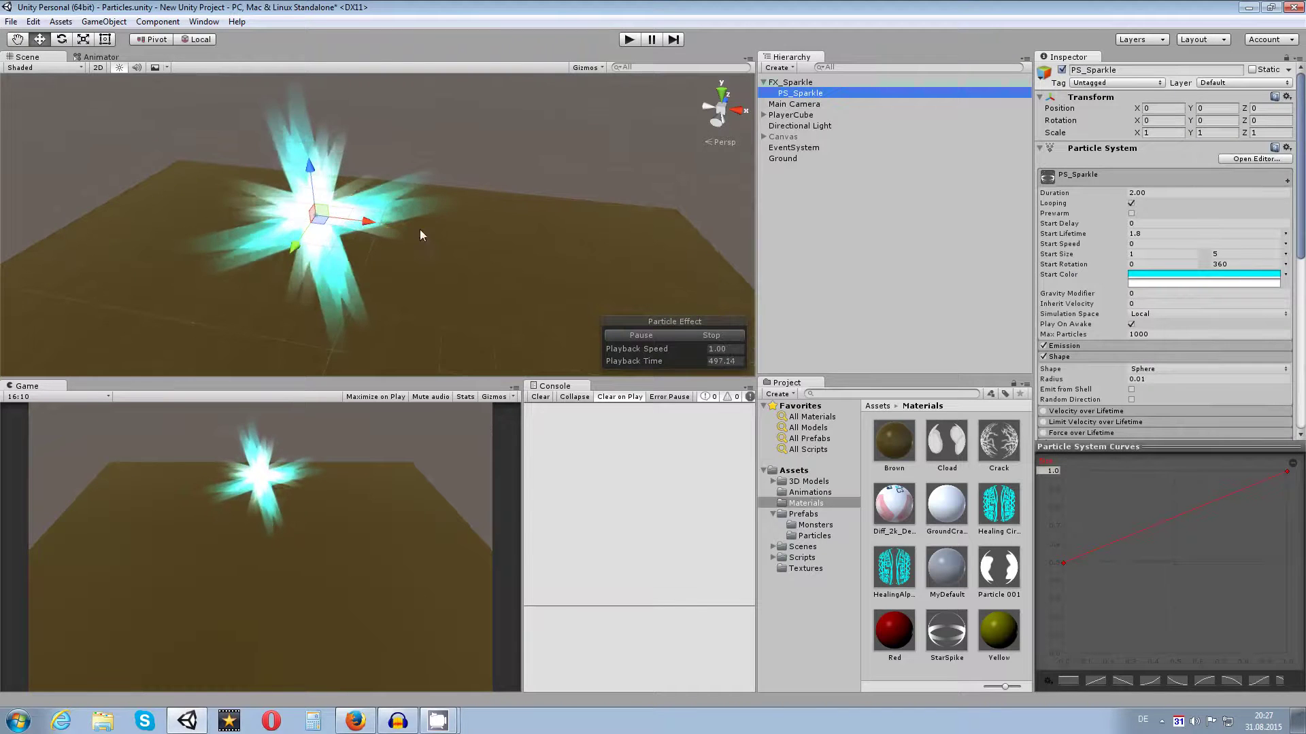
middle_click_drag(398, 197, 538, 313)
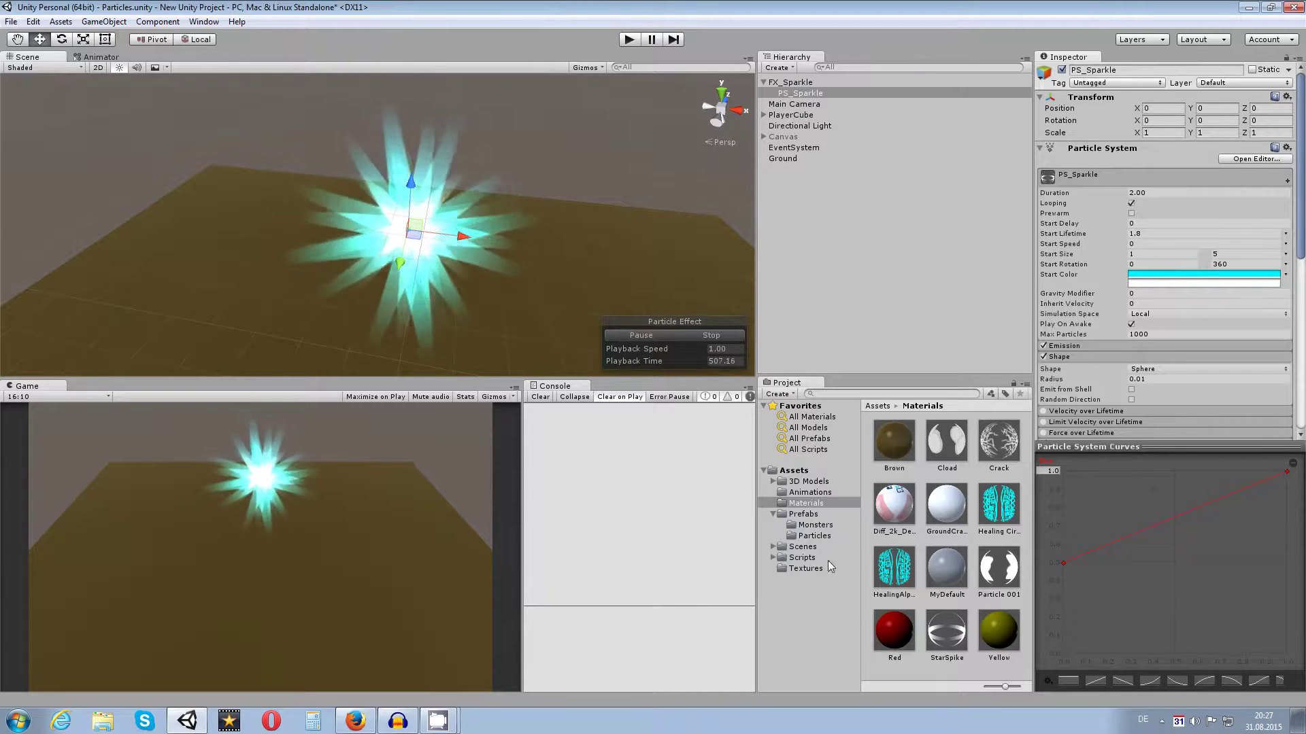
- Preview the StarSpike 1 texture in the Textures folder, and select PS_Sparkle again
left_click(808, 570)
left_click(998, 567)
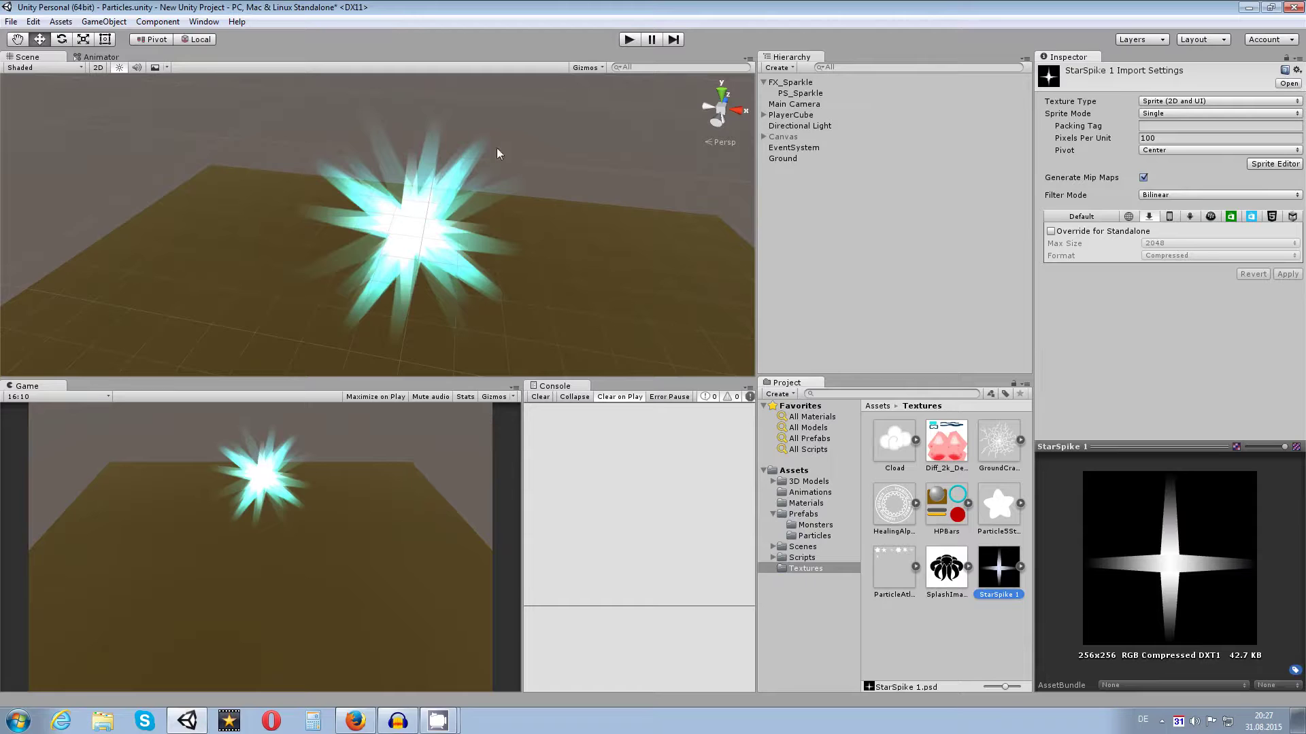
left_click(603, 173)
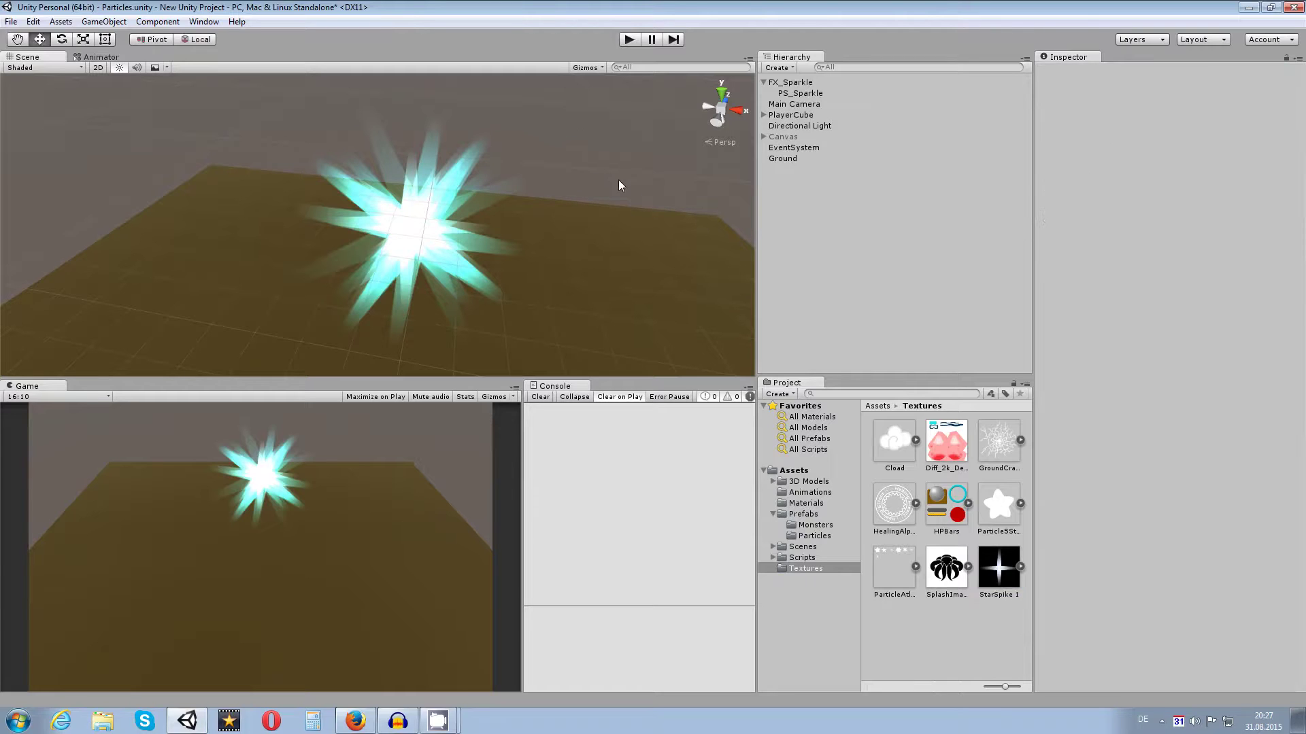
left_click(793, 91)
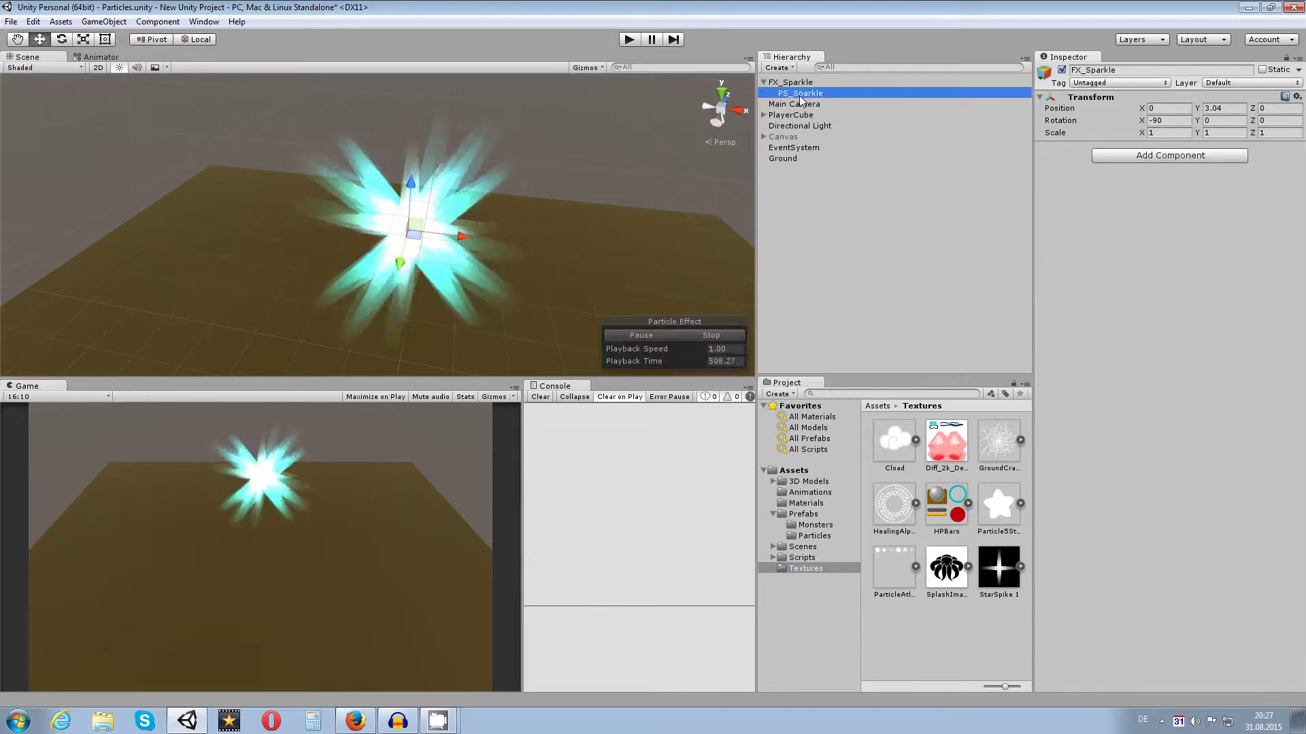